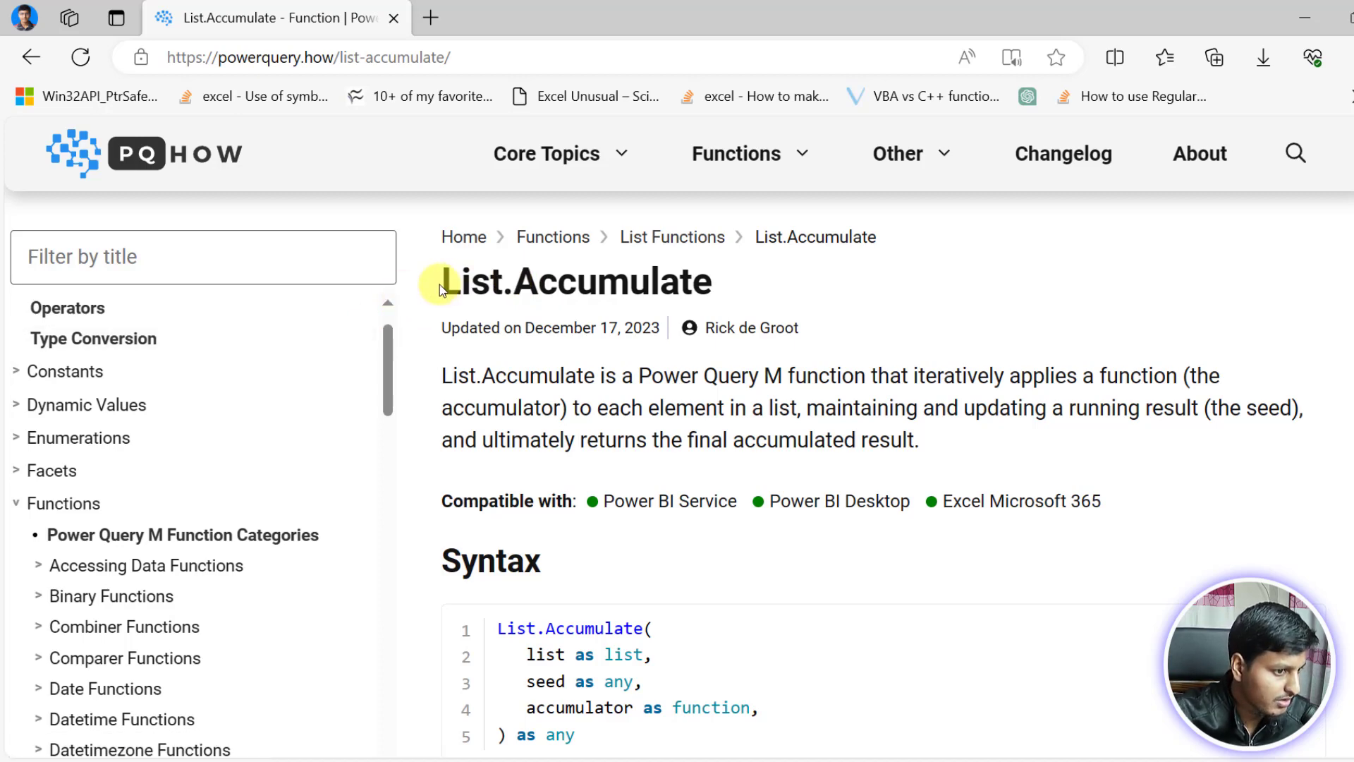
Step: Read the title, description and syntax of the List.Accumulate function on its documentation page
left_click_drag(439, 285, 730, 282)
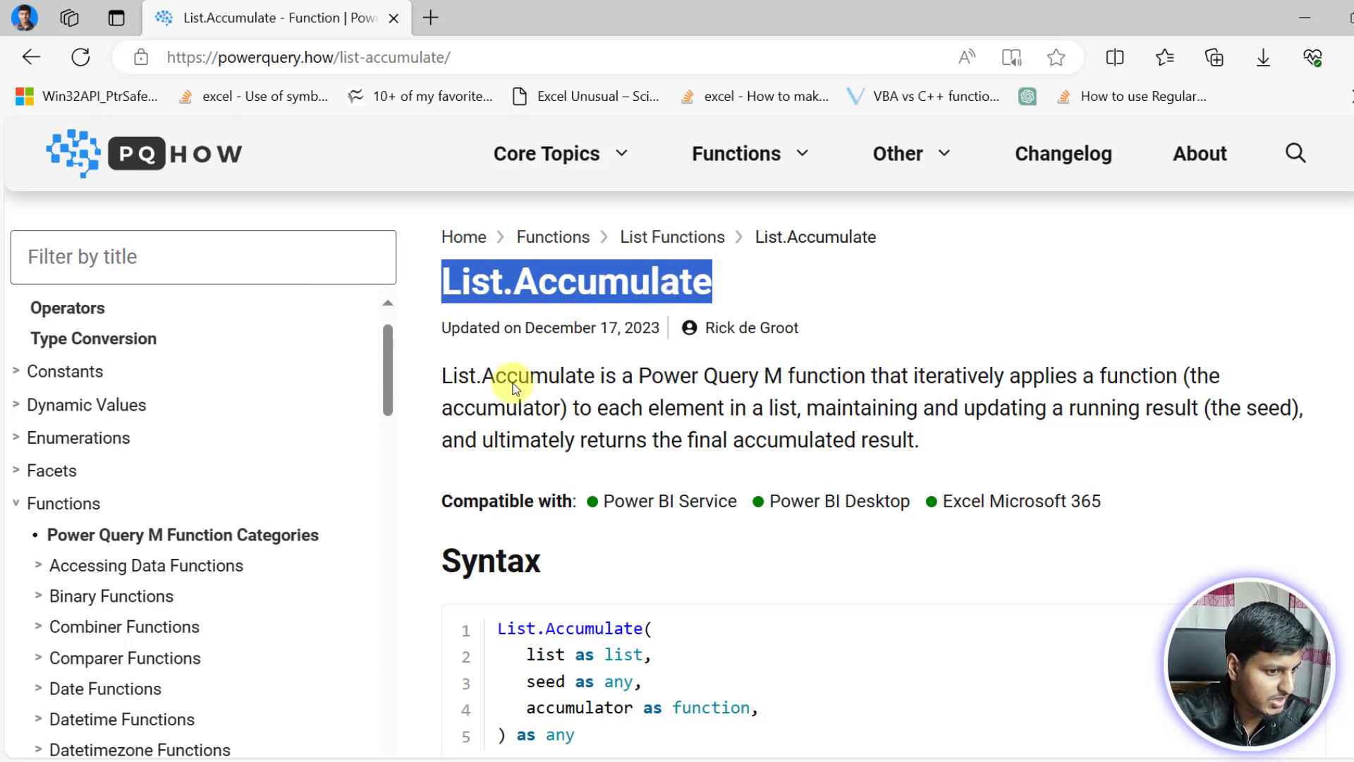
scroll(508, 378, "down", 2)
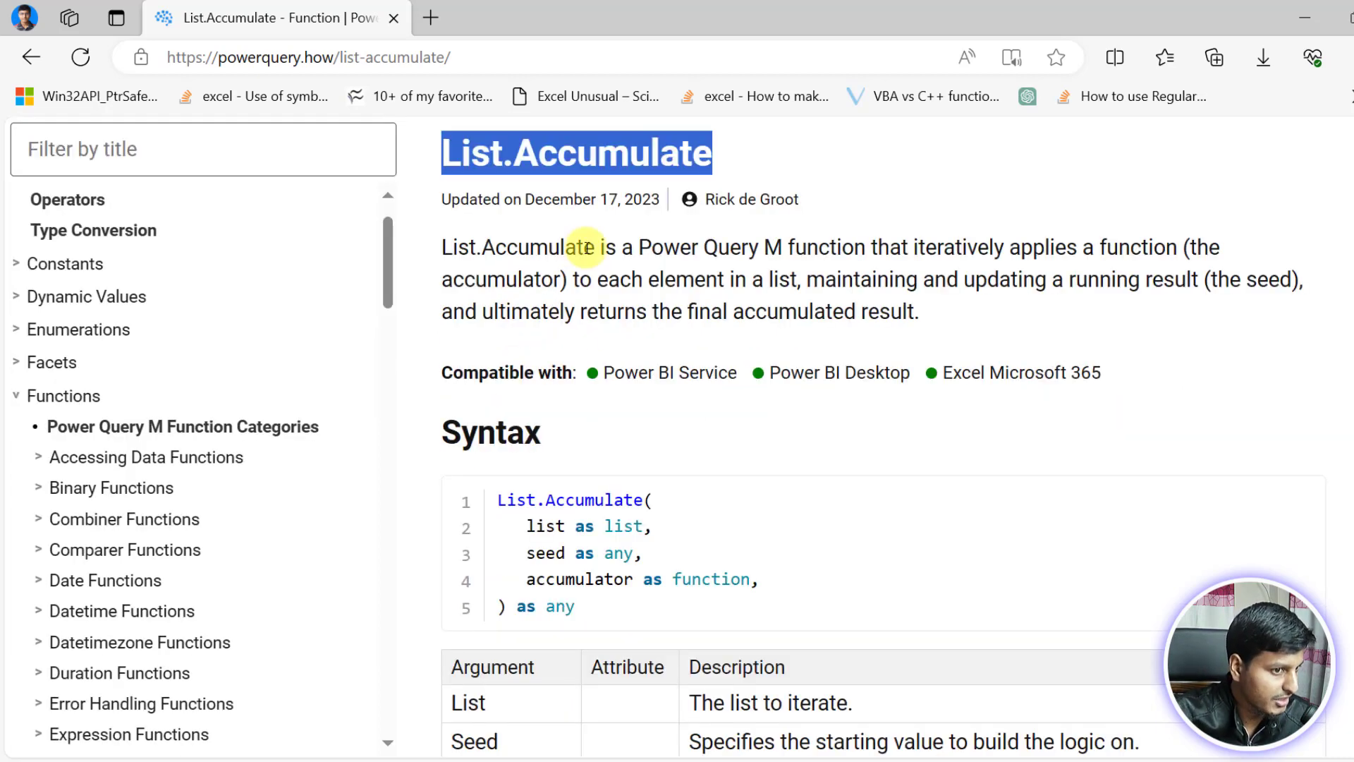
scroll(587, 248, "up", 2)
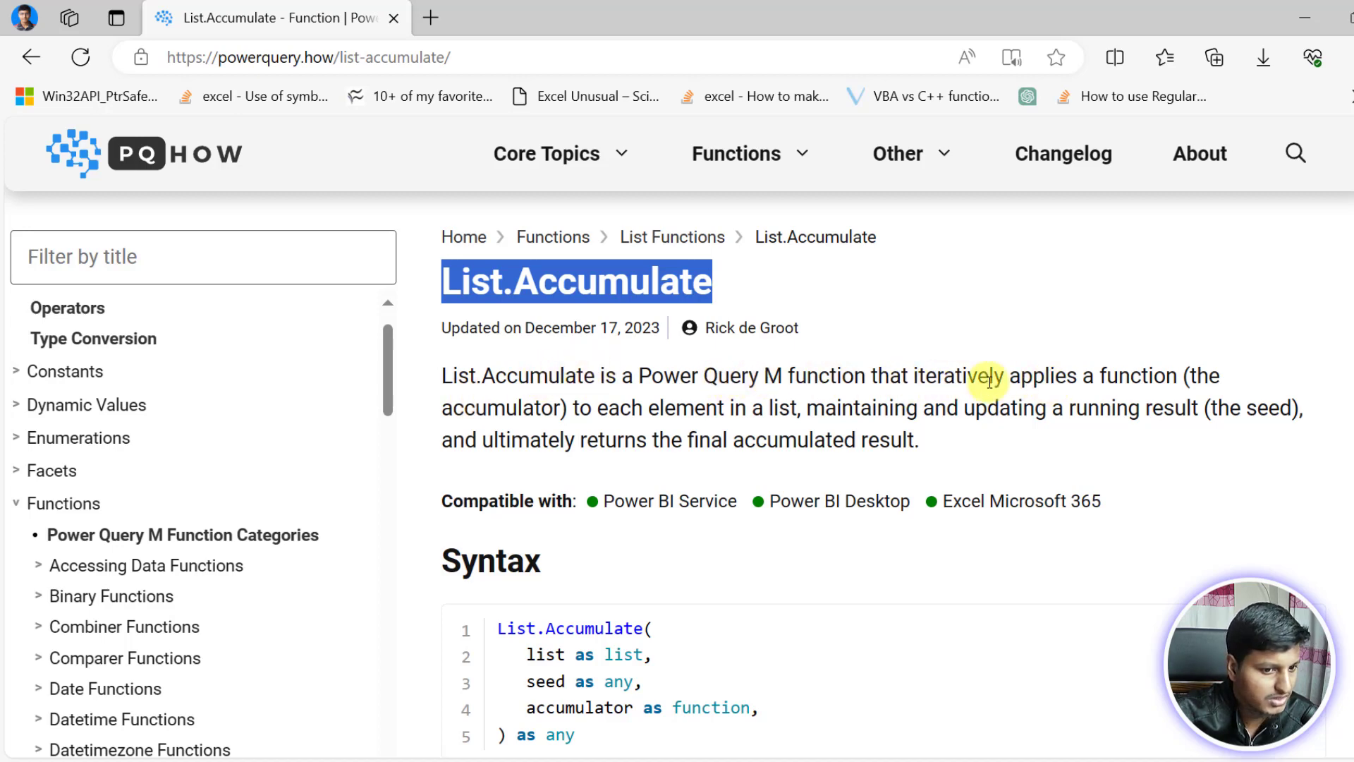
left_click(521, 399)
scroll(861, 411, "down", 2)
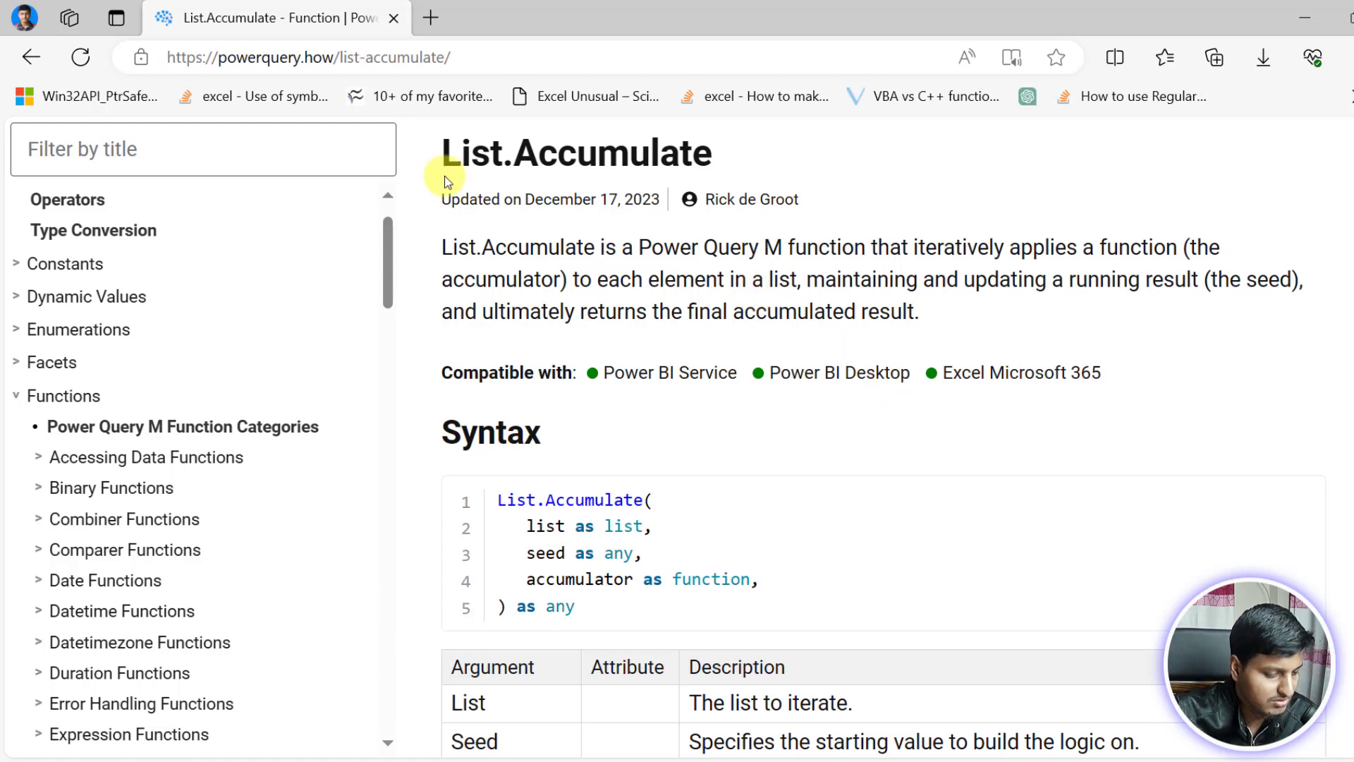
scroll(444, 176, "up", 2)
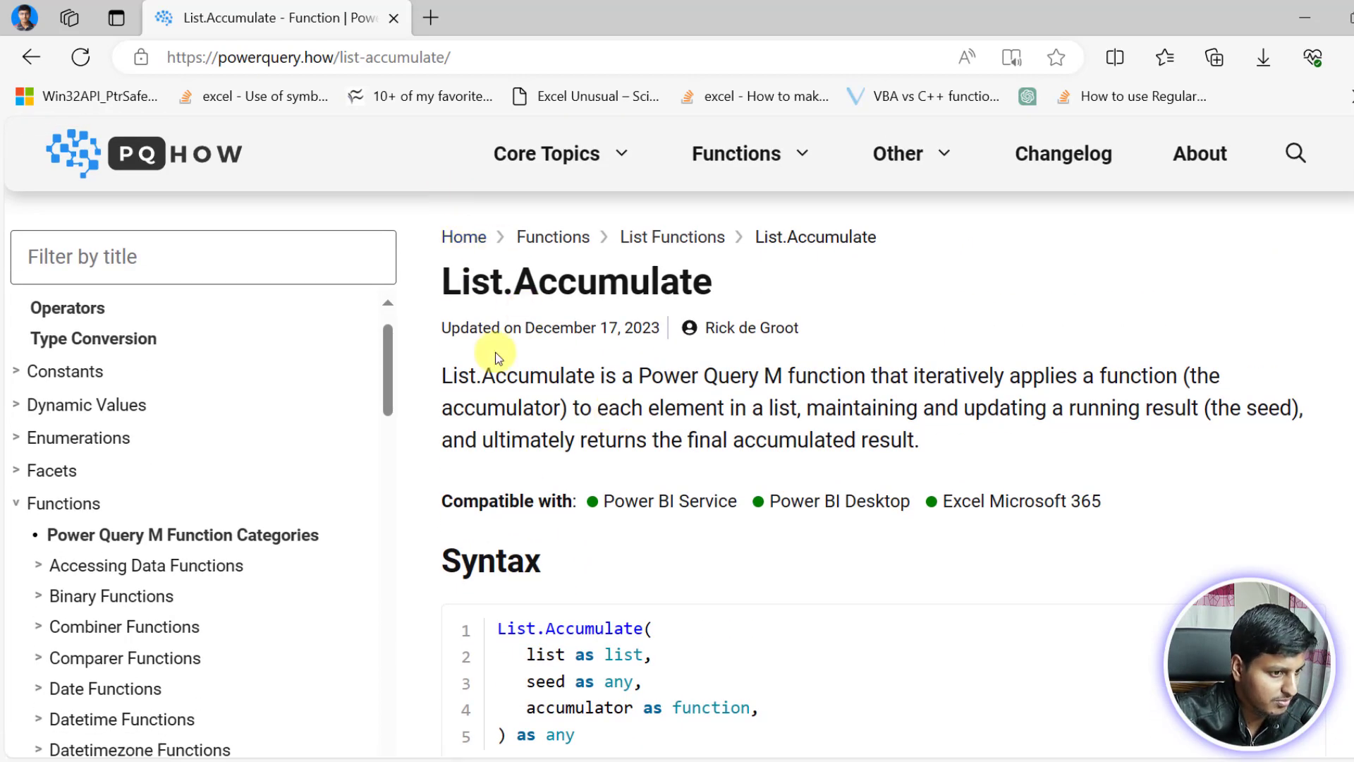
left_click_drag(443, 291, 767, 287)
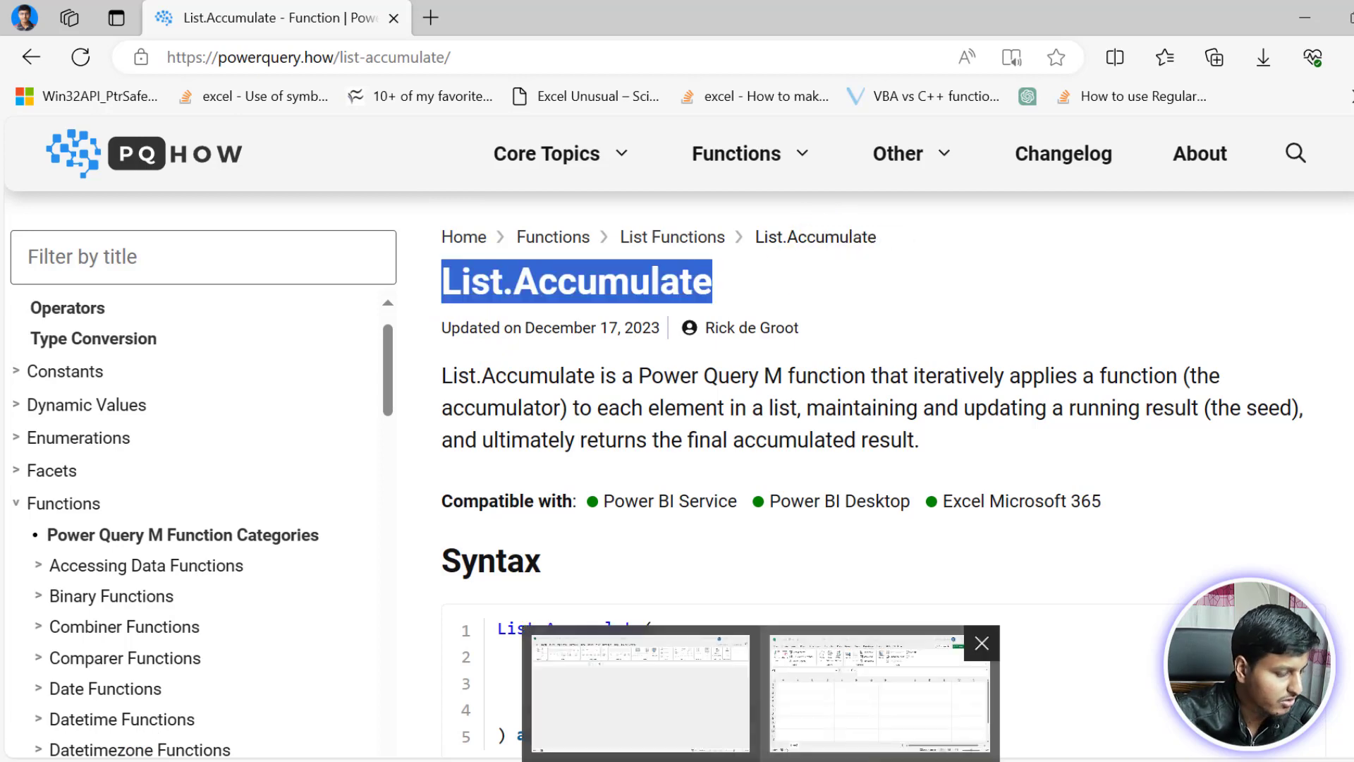
Step: Switch to the List.Accumulate workbook in Excel and launch the Power Query Editor
left_click(879, 692)
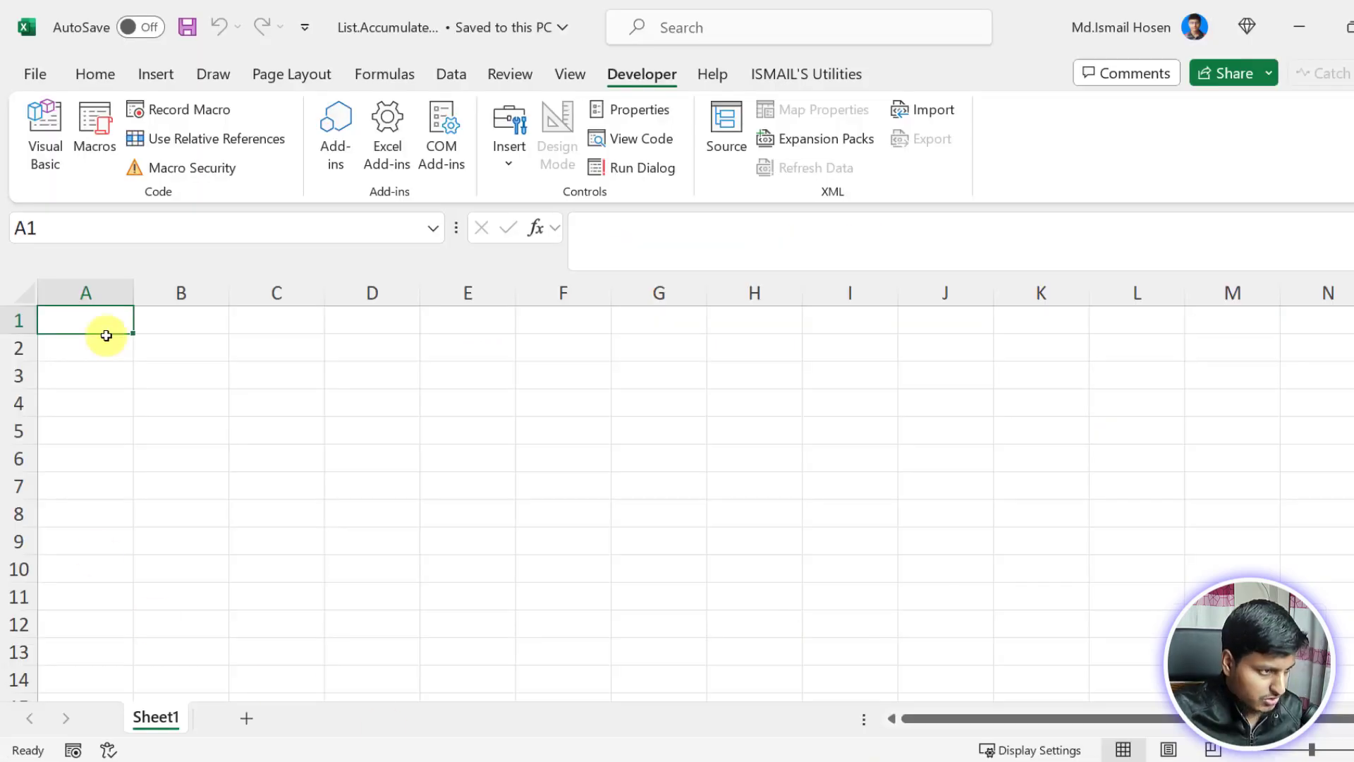
left_click(445, 74)
left_click(44, 169)
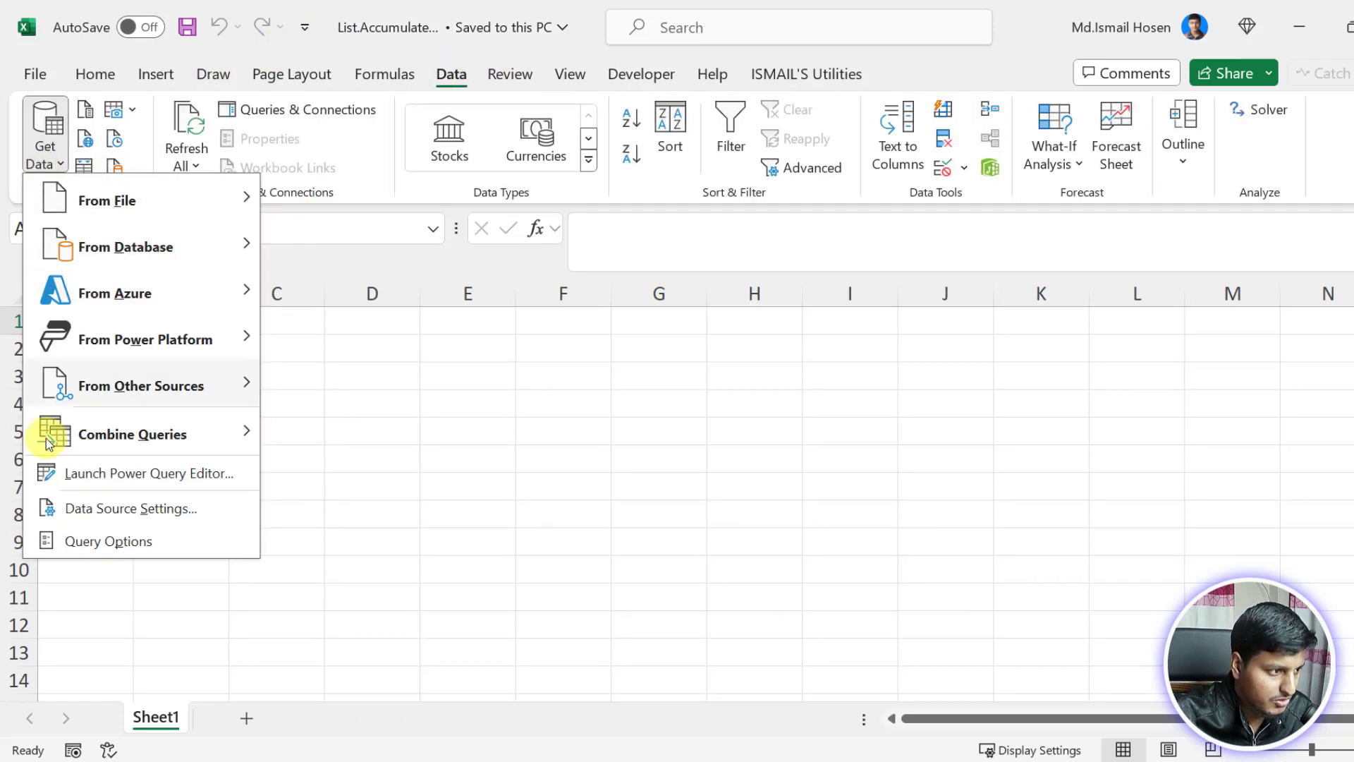
left_click(113, 471)
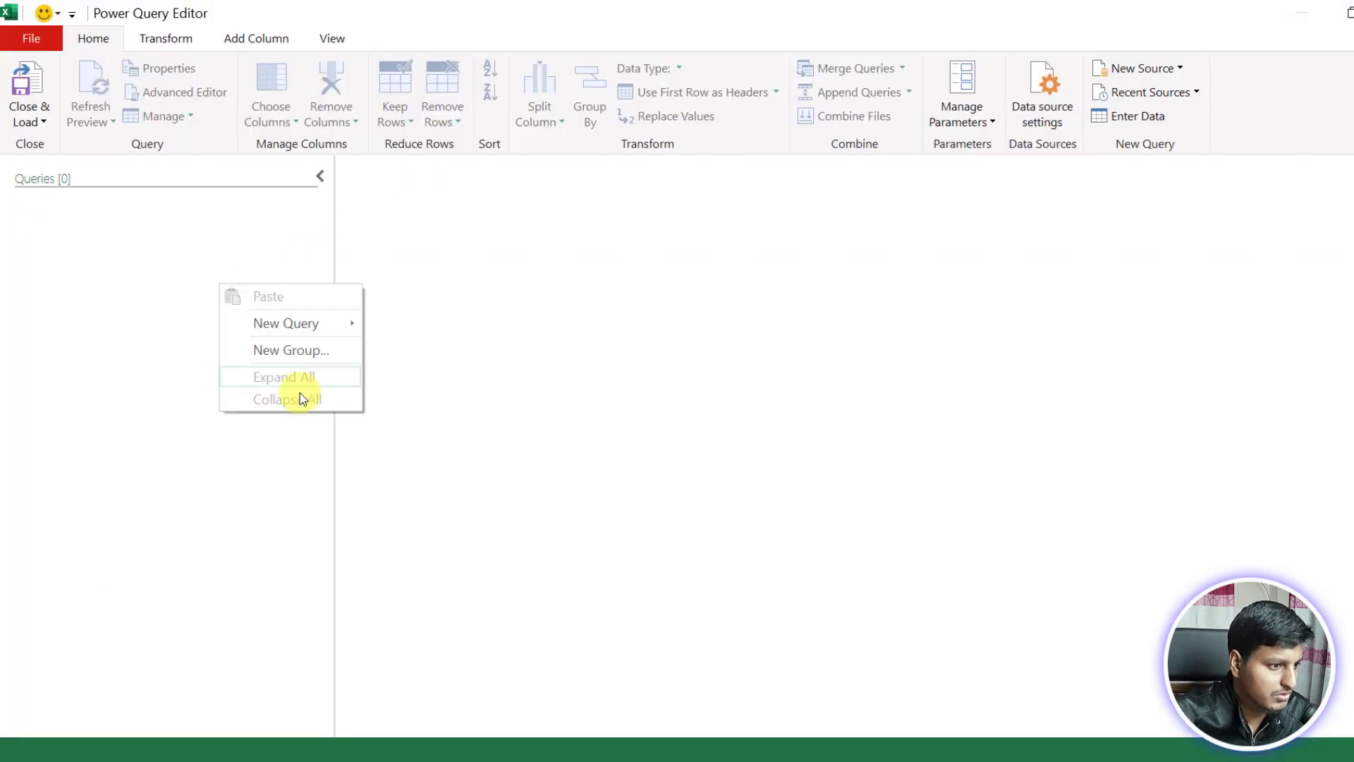
Step: Create a blank query and set its source formula to ={1..10}
right_click(218, 282)
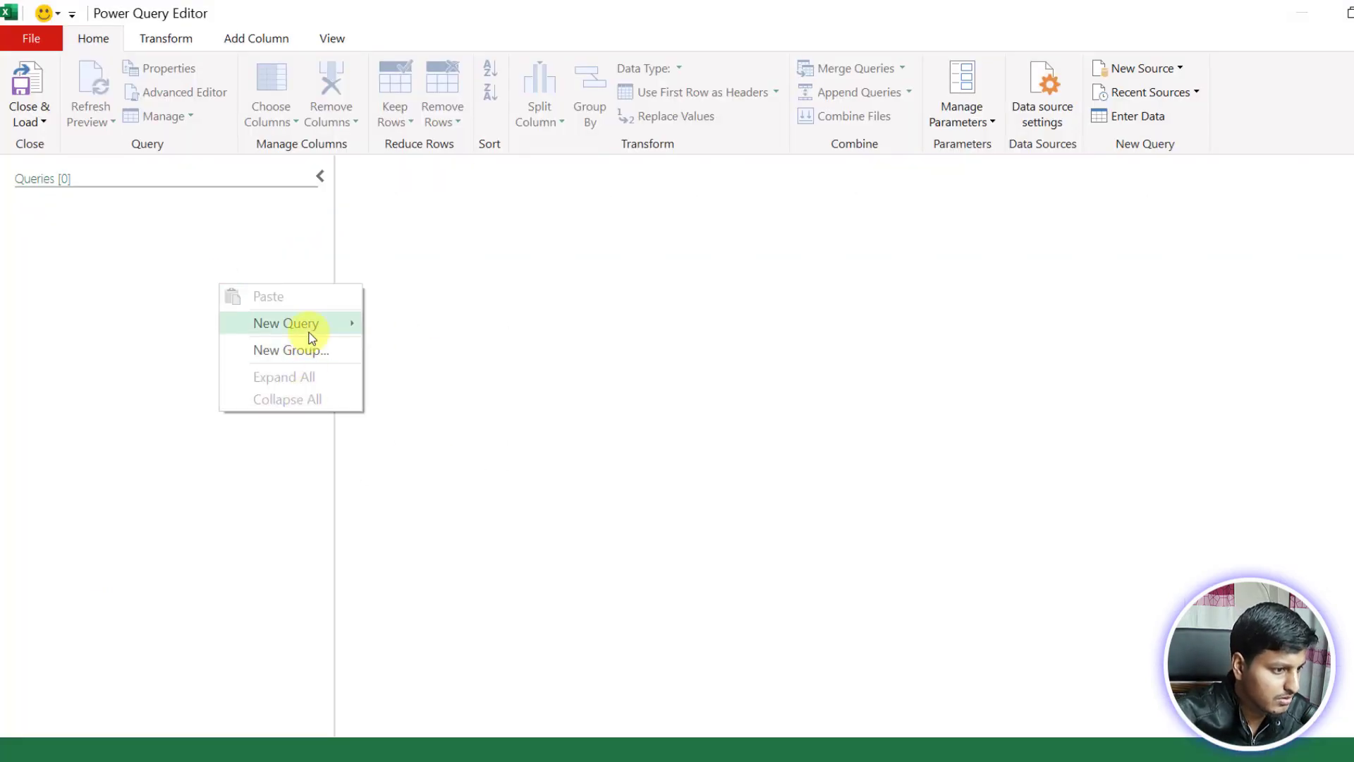
mouse_move(311, 332)
mouse_move(439, 414)
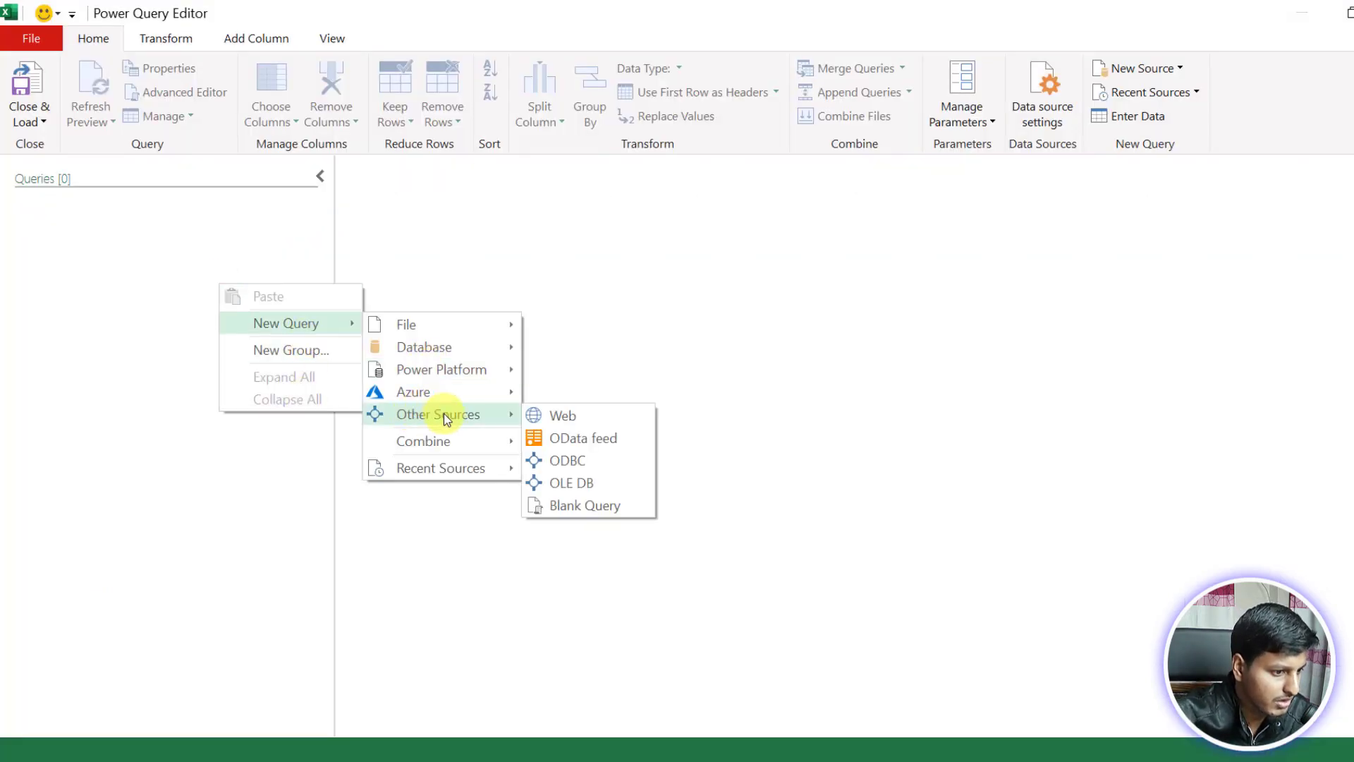
left_click(586, 502)
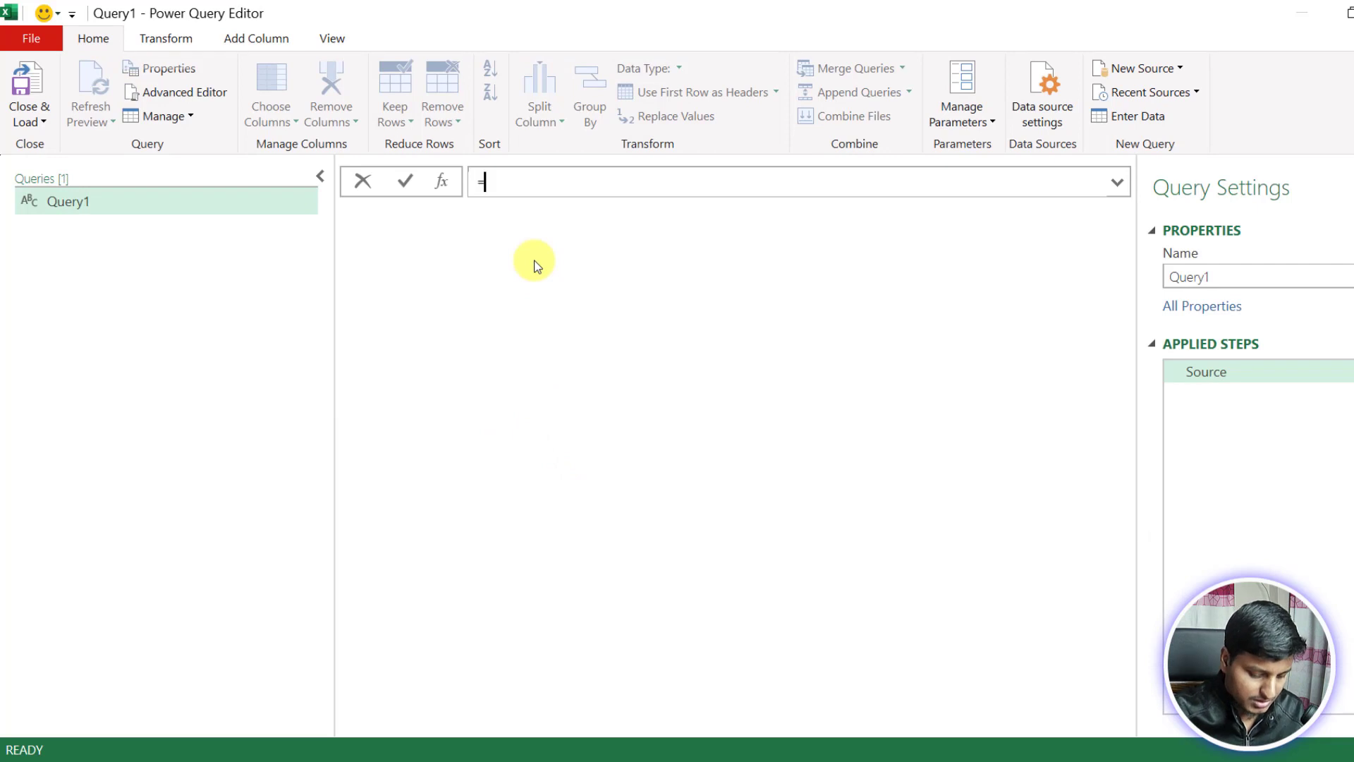
type("{}1..")
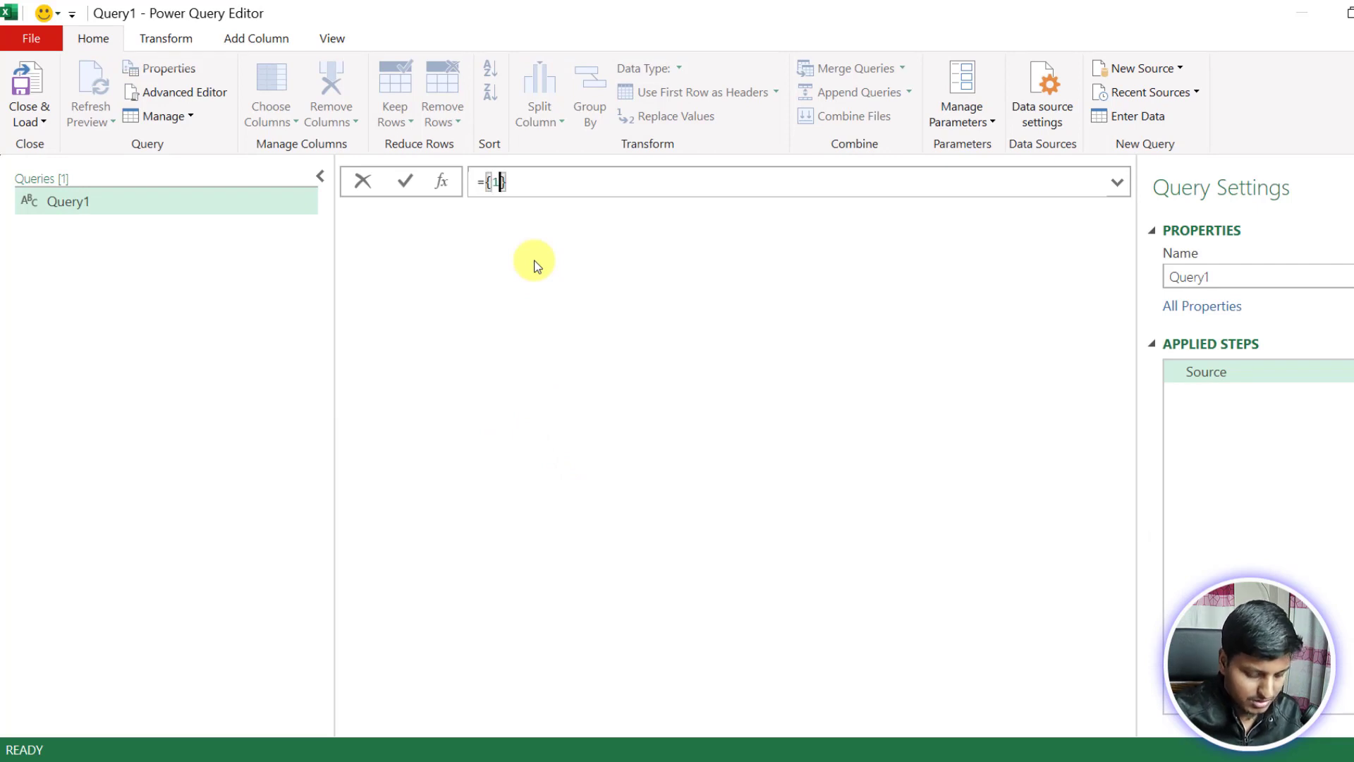
type("10")
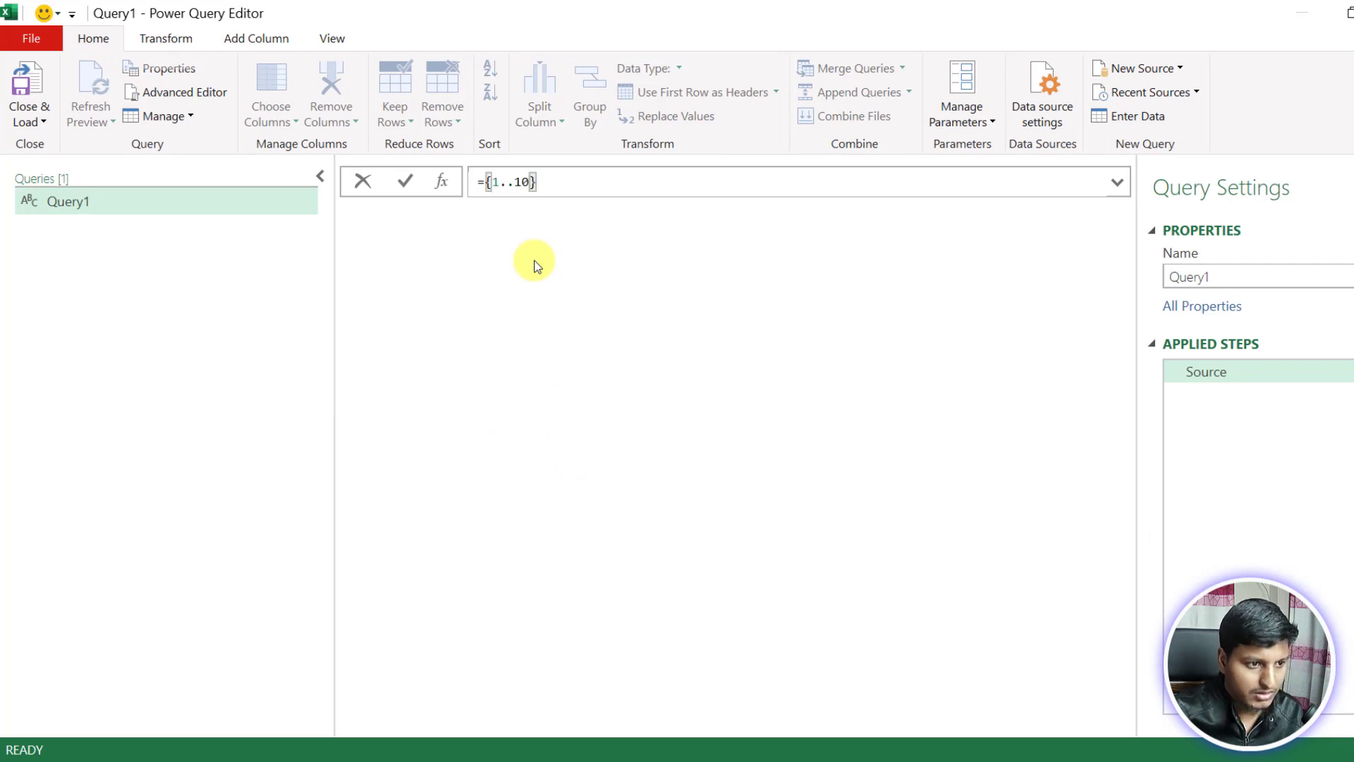
key("Return")
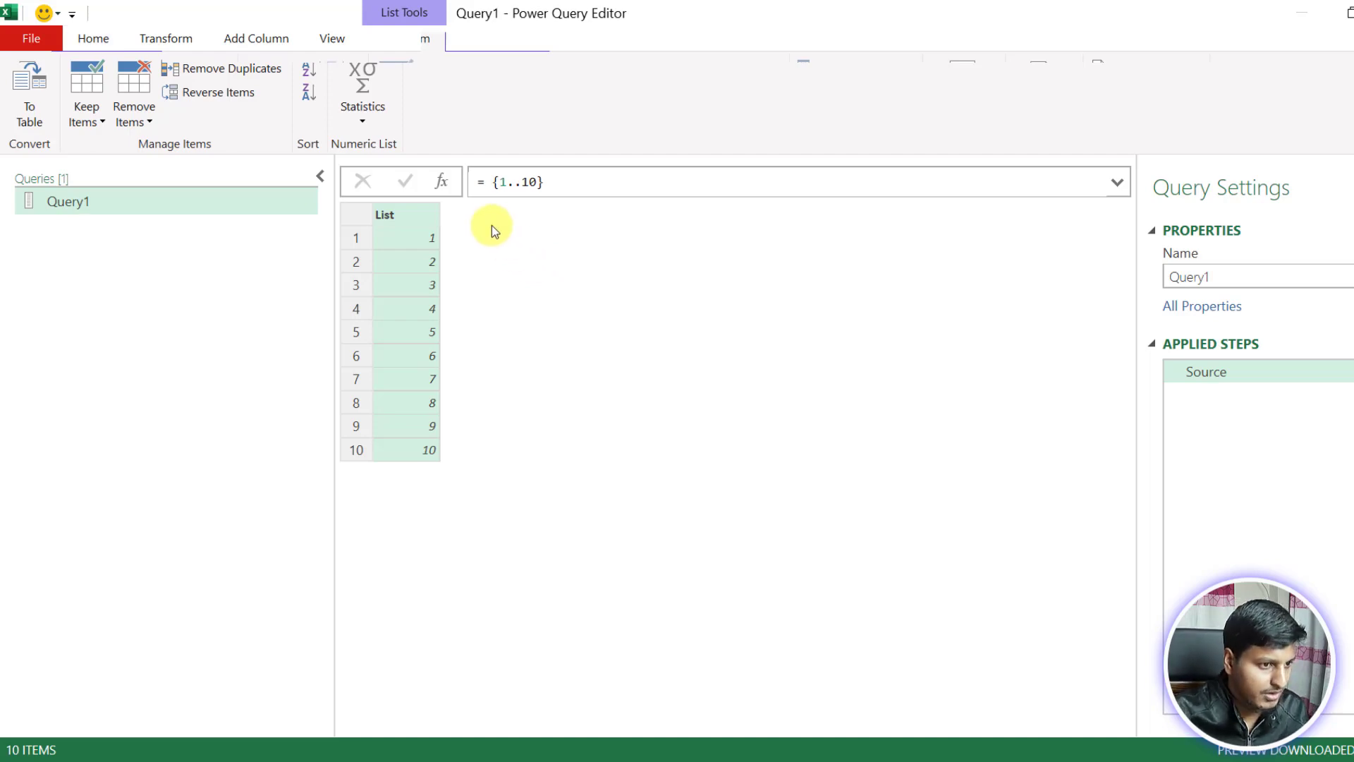
Step: Add a custom step after Source that totals the list with =List.Sum(Source)
left_click(441, 181)
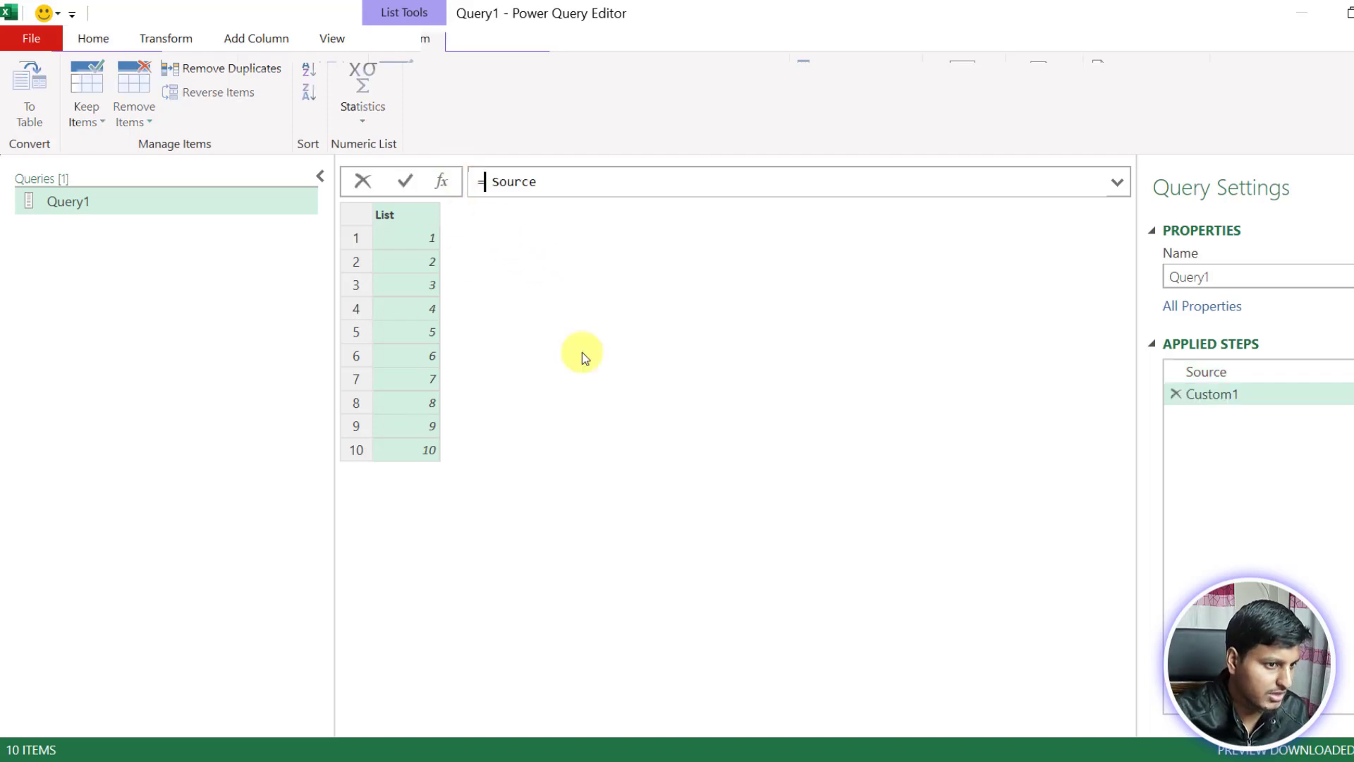
type("List.S")
type("um")
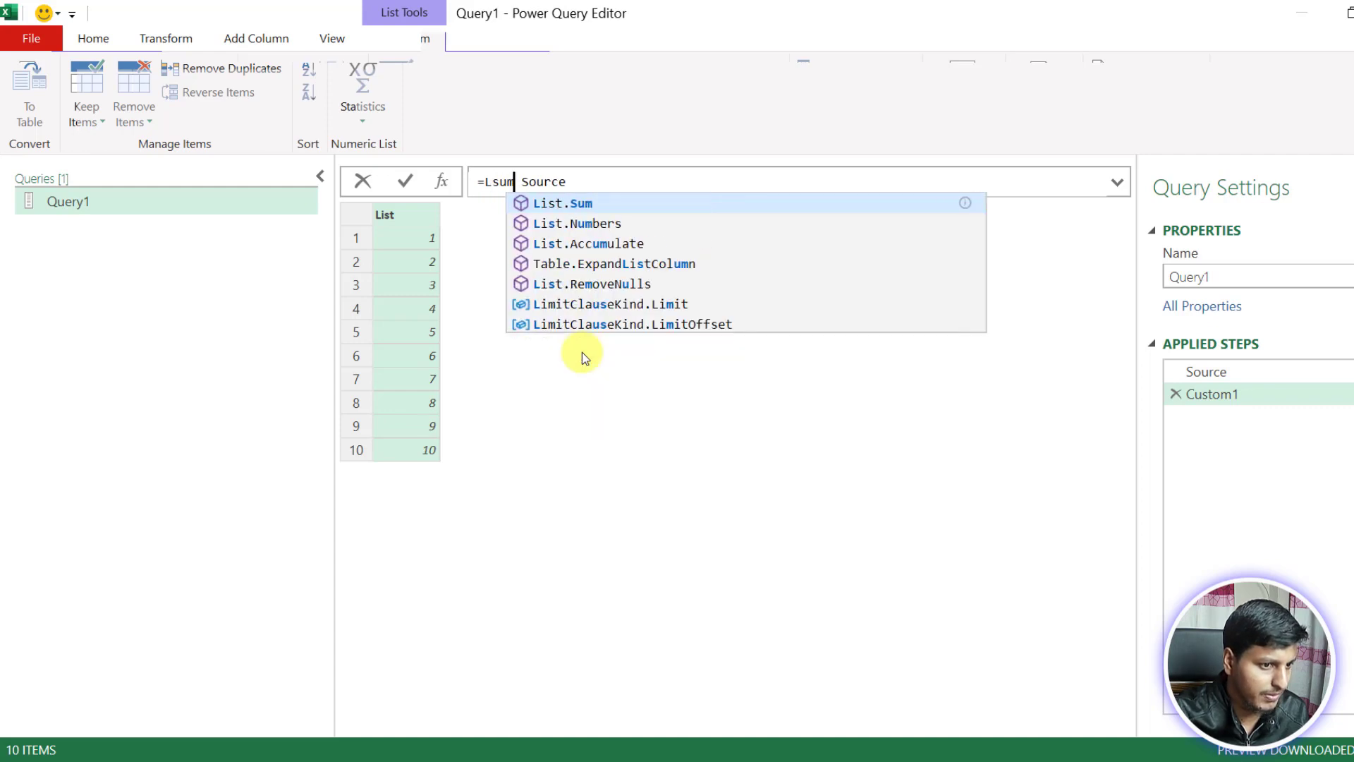
key("Tab")
type("(")
key("Delete")
key("Delete")
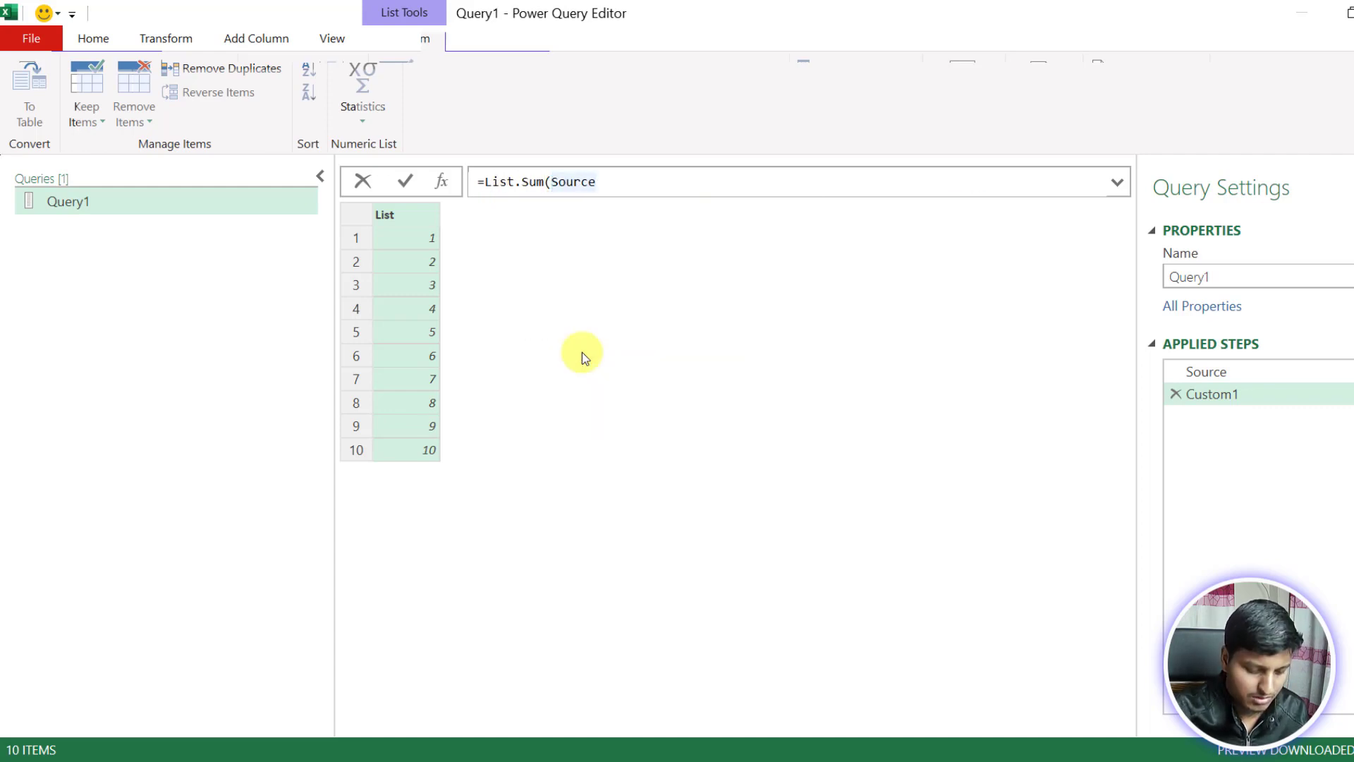
key("End")
type(")")
key("Return")
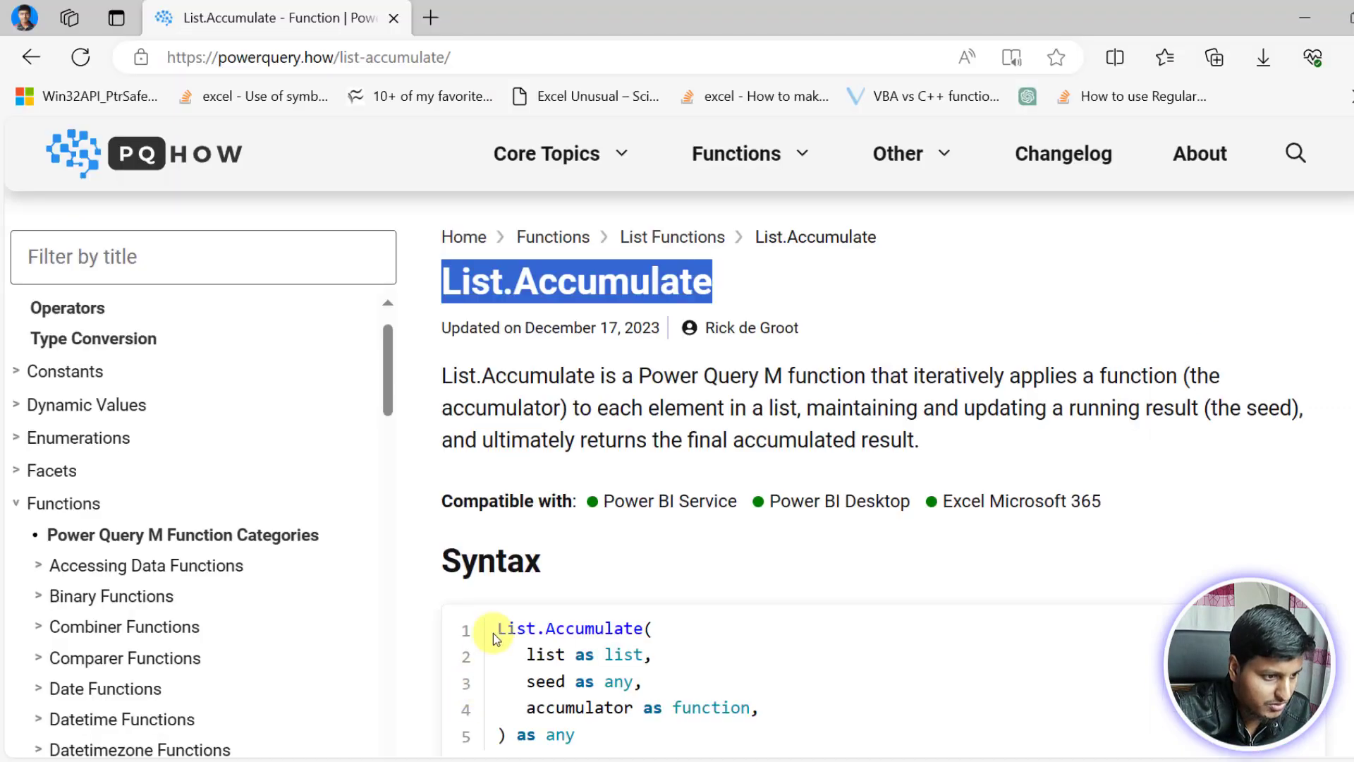
Step: Copy the mixed list { "a", 5, "c", "%", 100 } from the concatenation example on the List.Accumulate documentation page in the browser
scroll(493, 633, "down", 15)
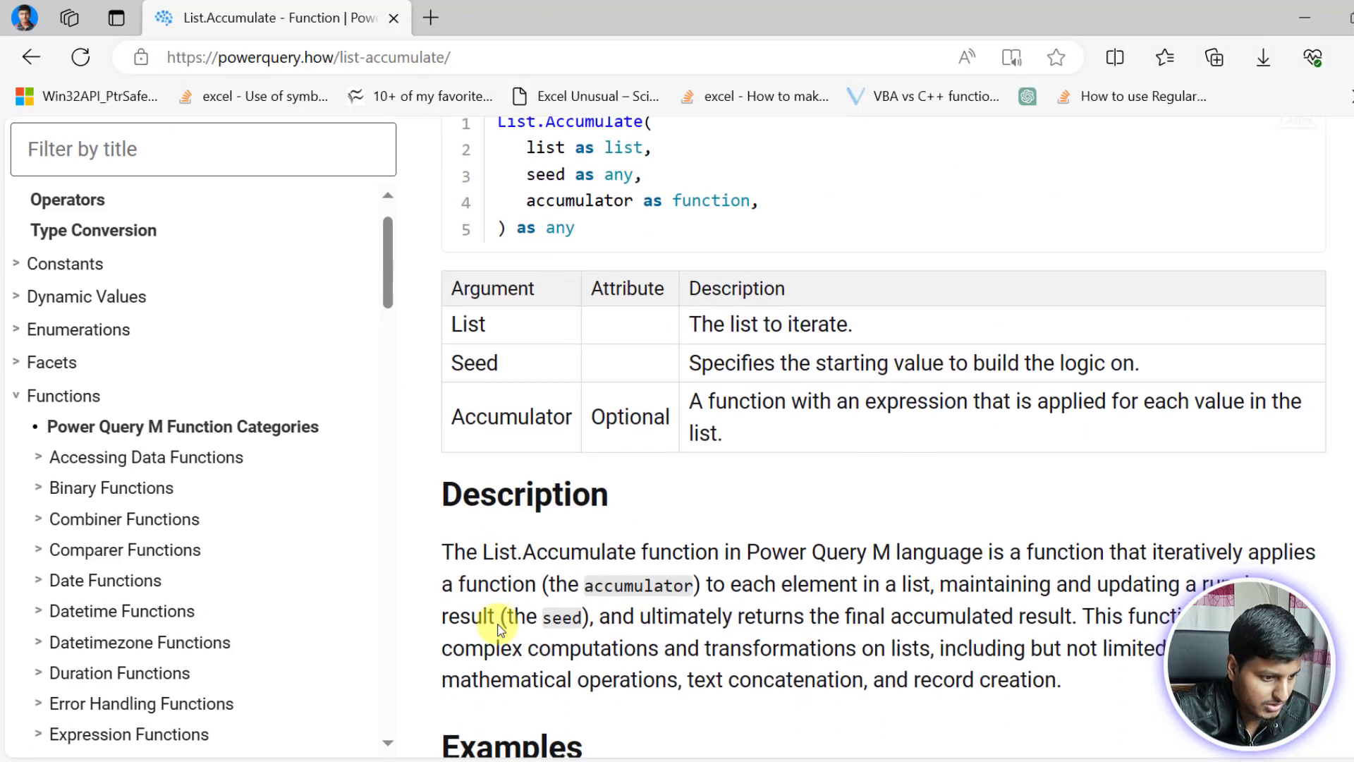
scroll(516, 417, "down", 8)
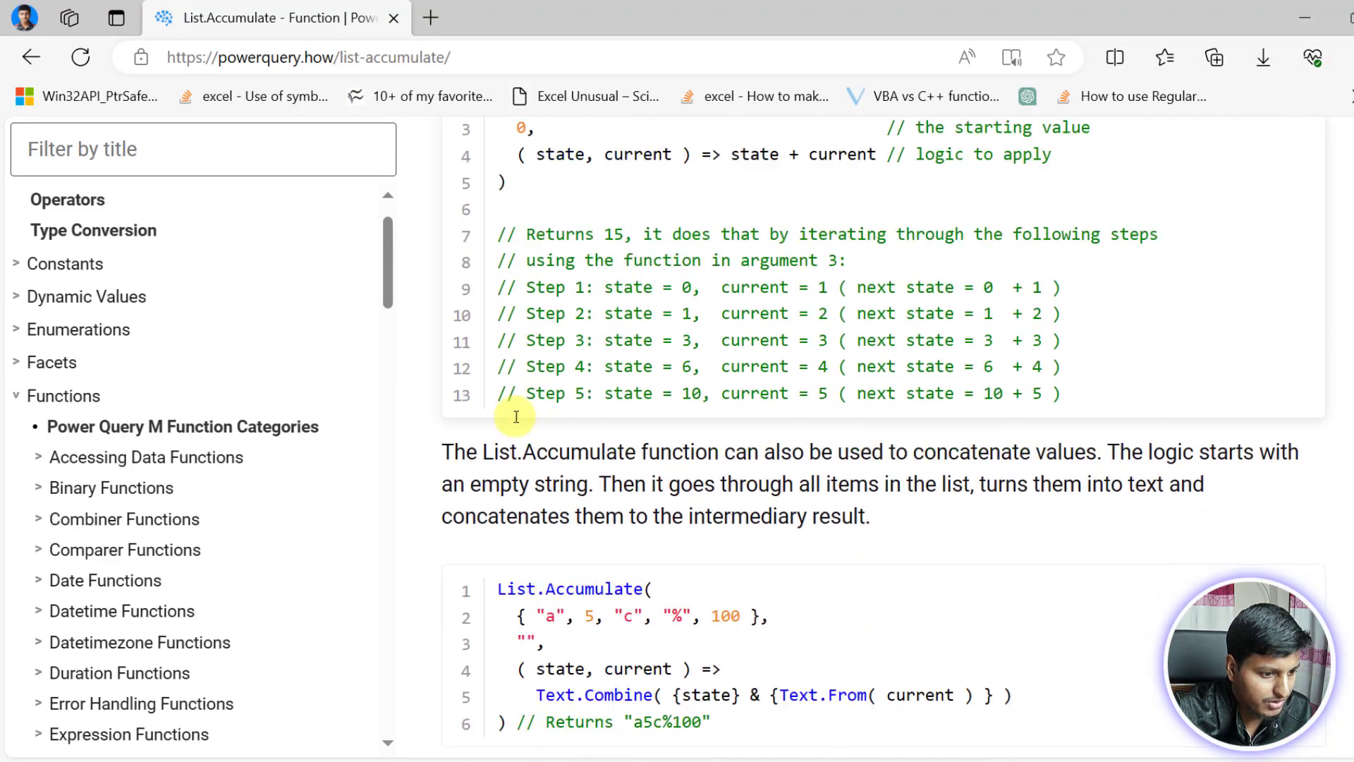
left_click_drag(517, 165, 790, 161)
key("ctrl+c")
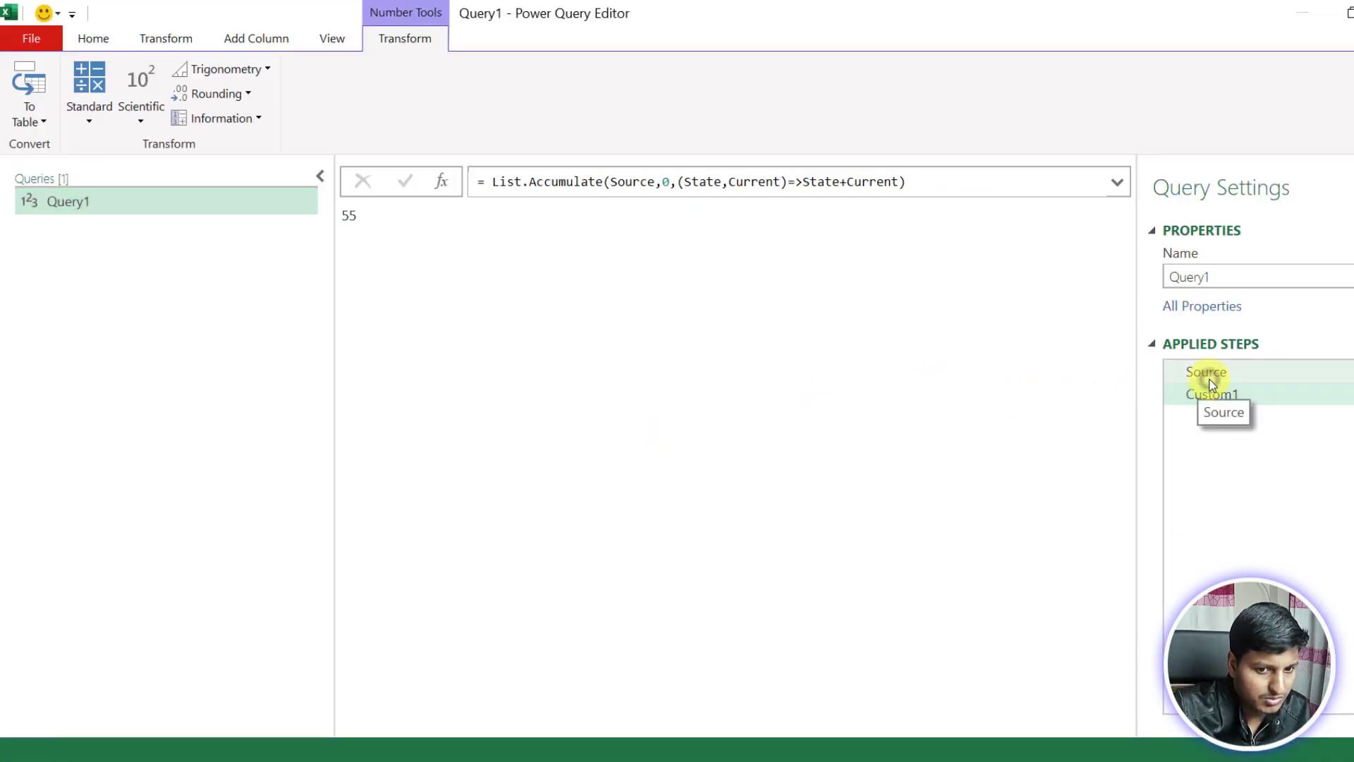
Step: Replace the Source step's formula in the Power Query Editor with the copied list { "a", 5, "c", "%", 100 }
left_click(1204, 375)
left_click(581, 181)
key("ctrl+a")
type("=")
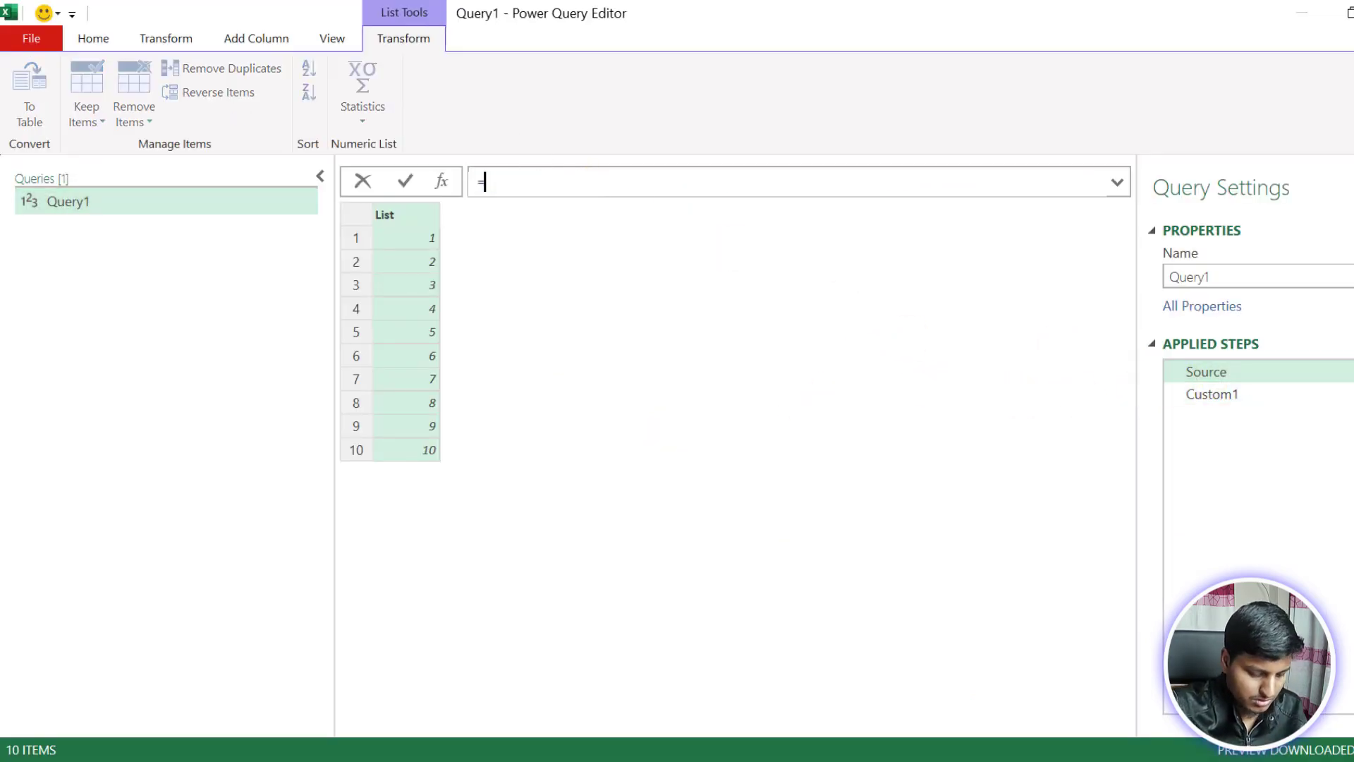
key("ctrl+v")
key("Return")
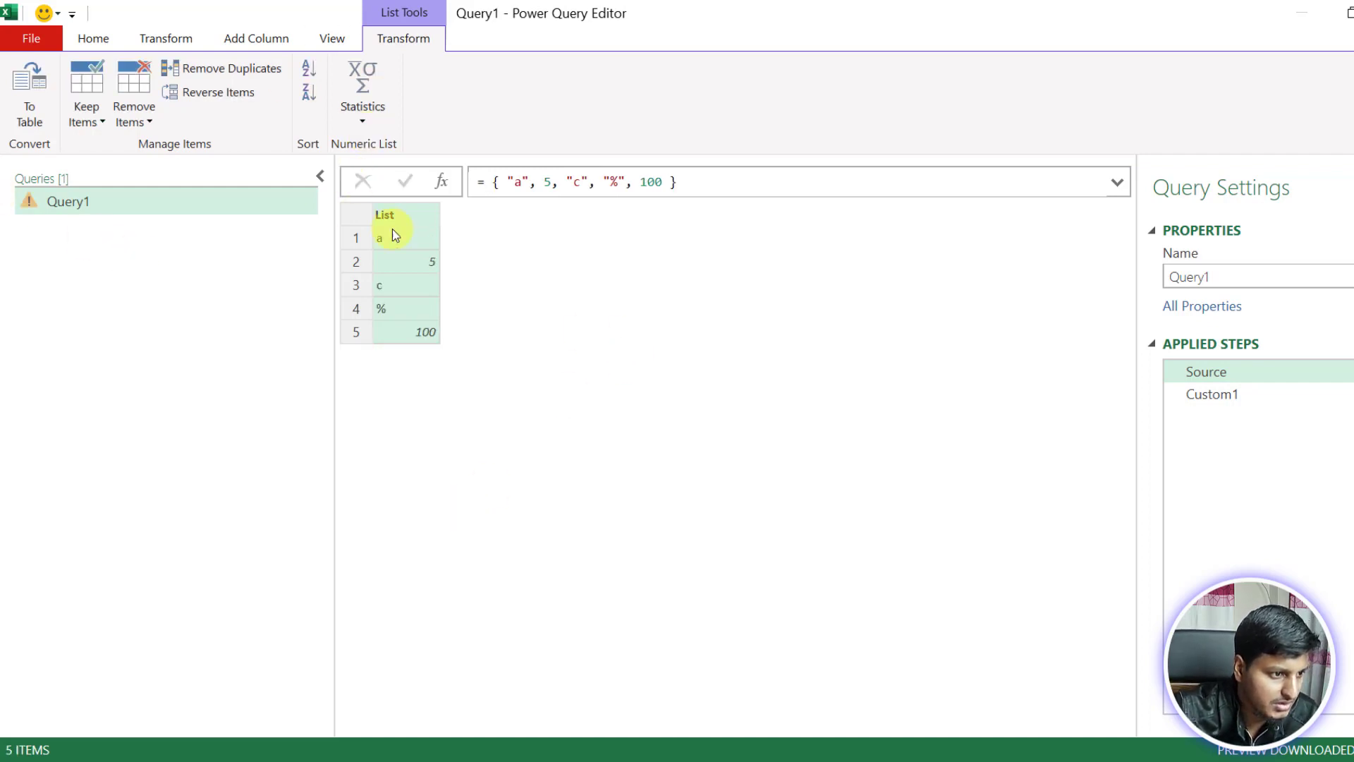
Step: Wrap the list in the Source formula in Text.Combine and apply the formula
left_click(484, 181)
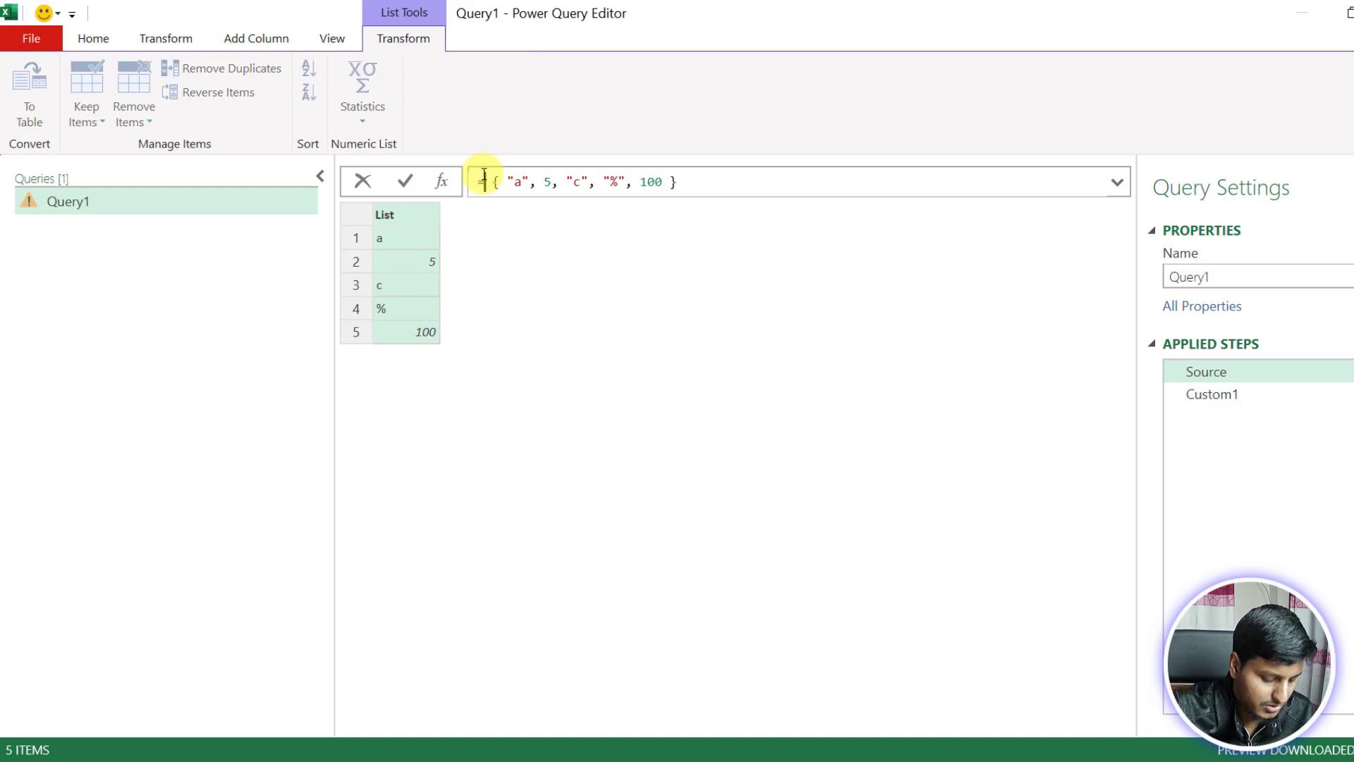
type("Text.Combine")
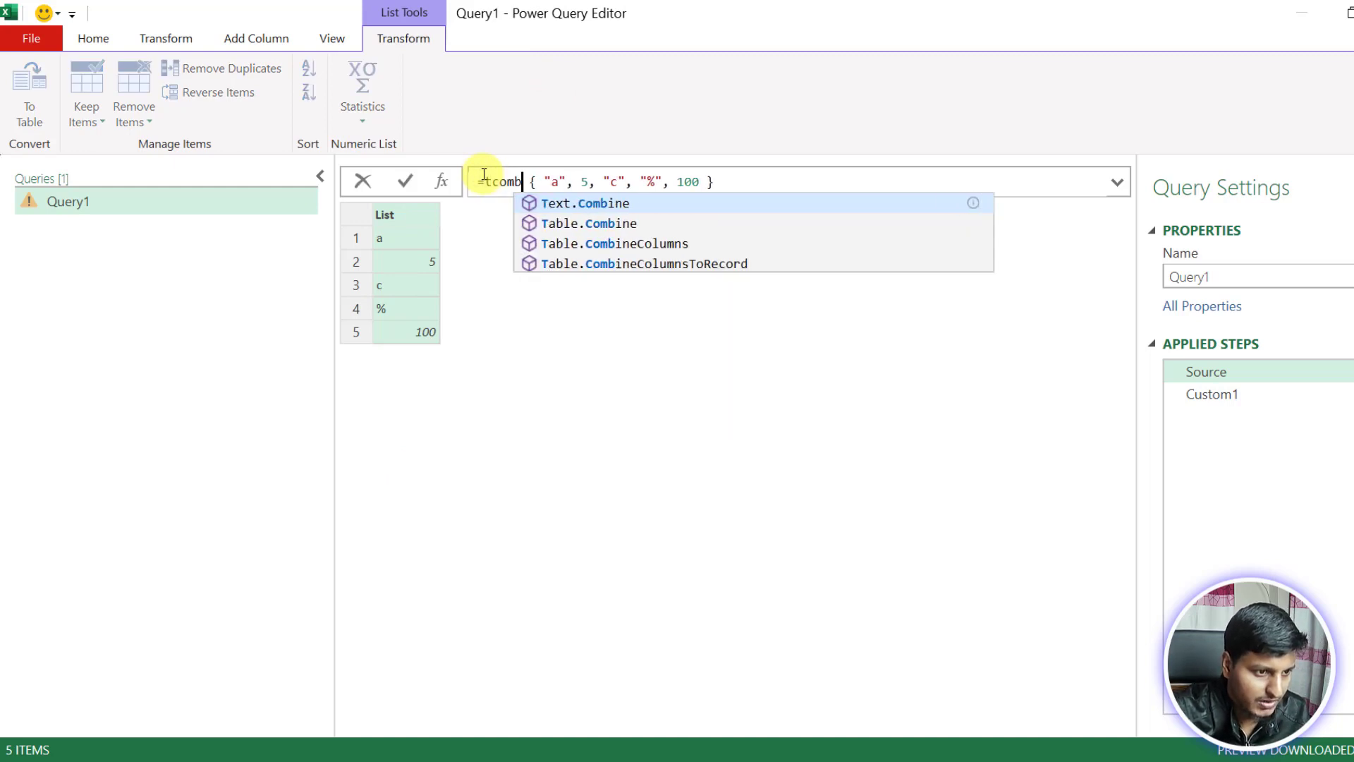
type("(")
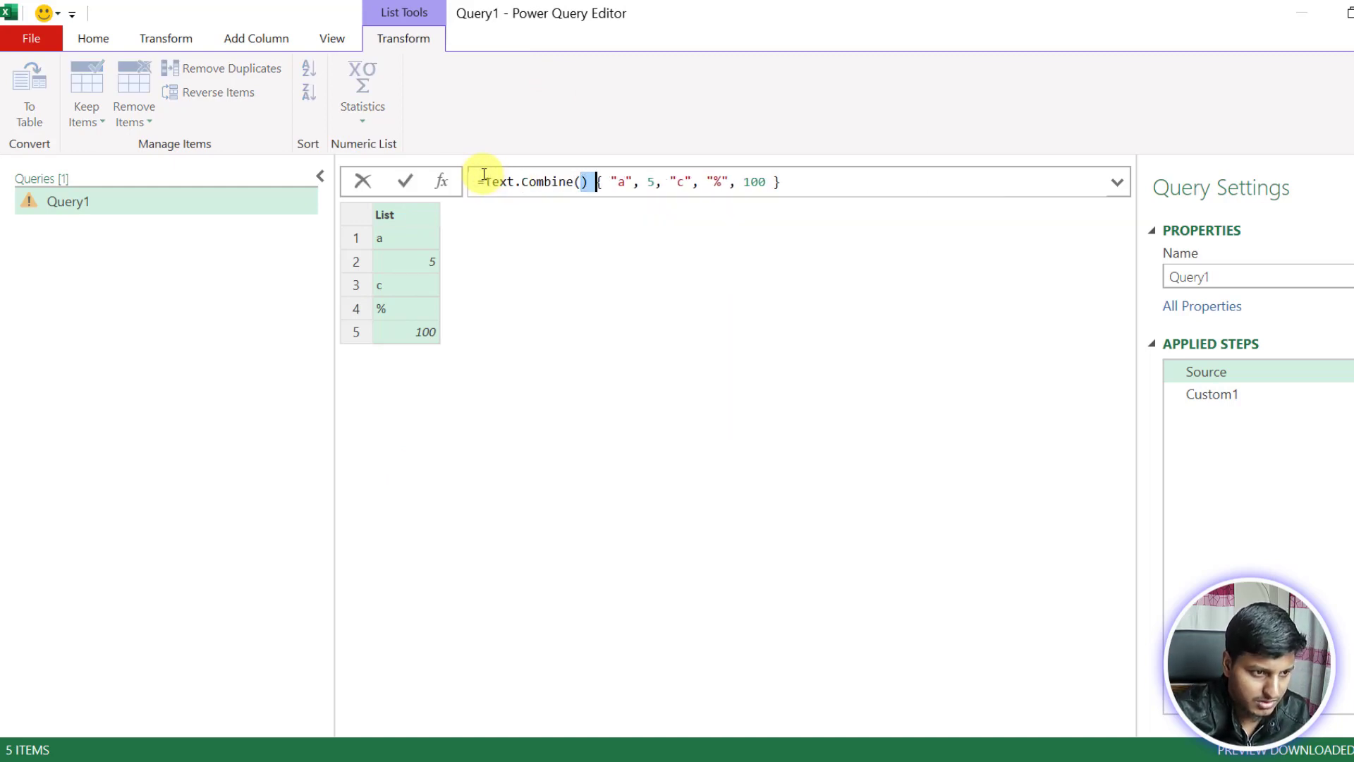
key("Delete")
type(")")
key("Return")
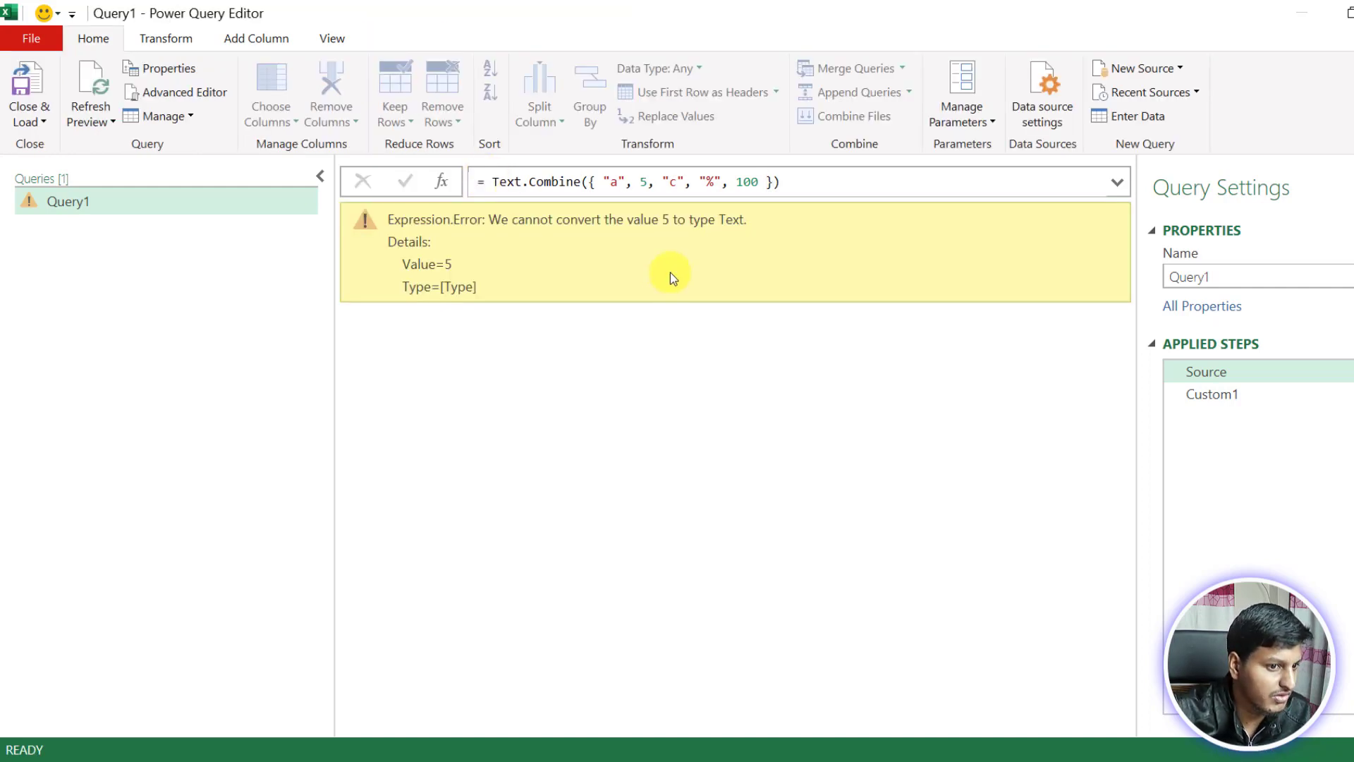
Step: Nest a List.Transform call around the list inside Text.Combine in the Source formula, continuing after the list's closing brace
double_click(643, 182)
left_click(639, 182)
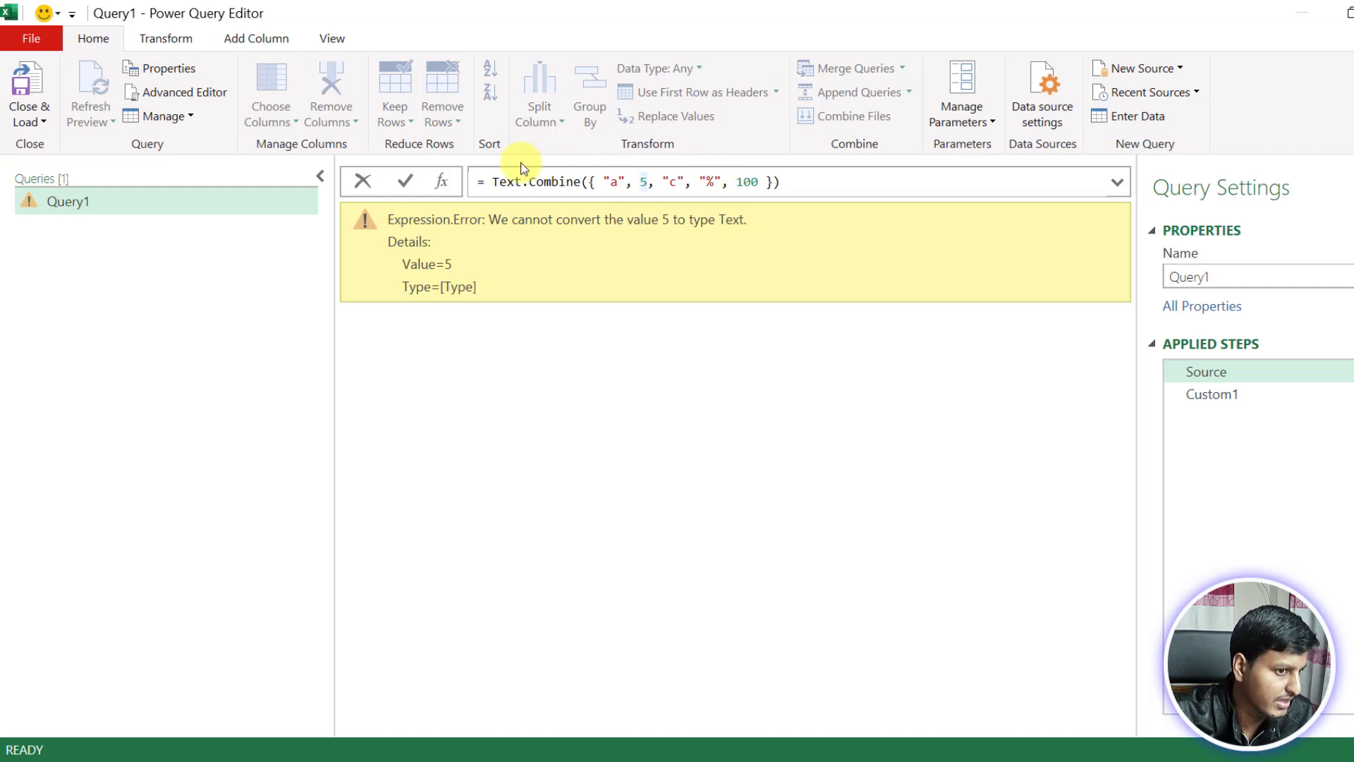
left_click(586, 182)
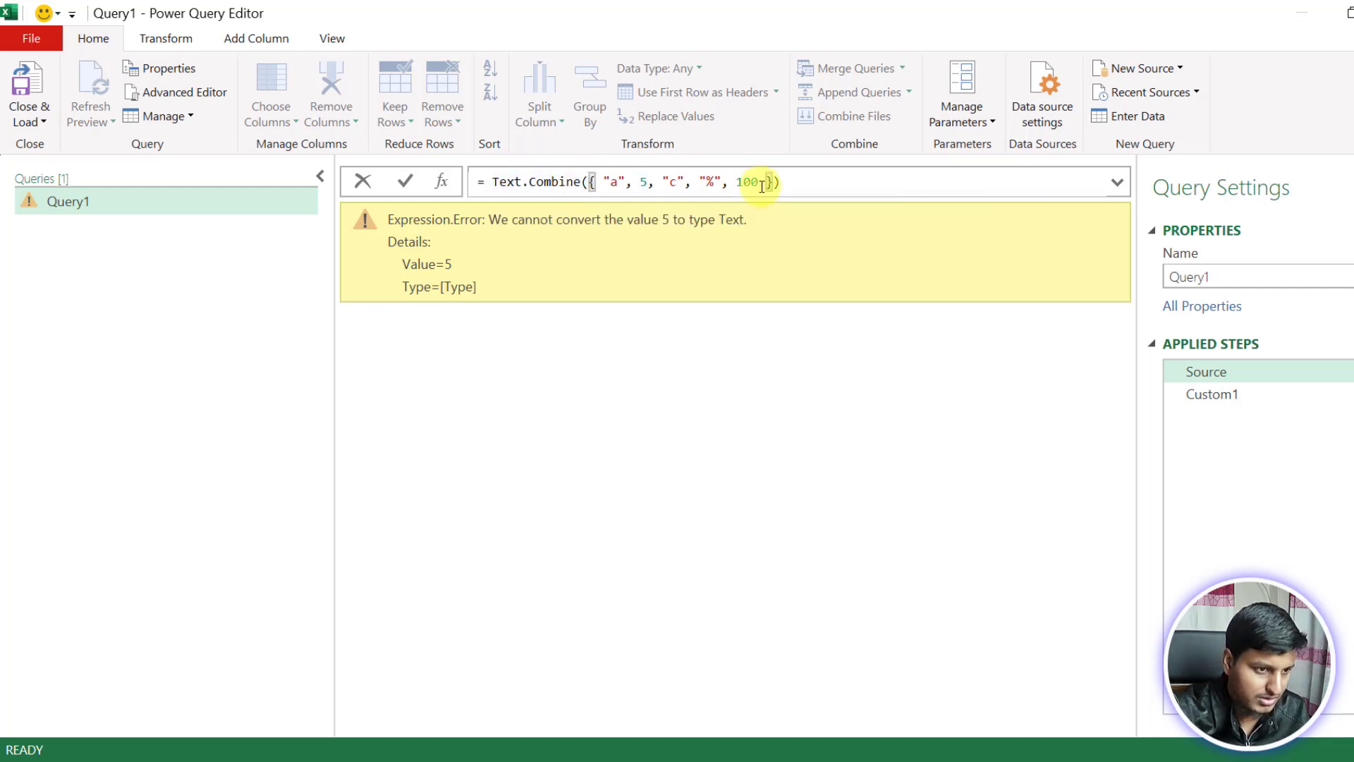
type("List.Transform")
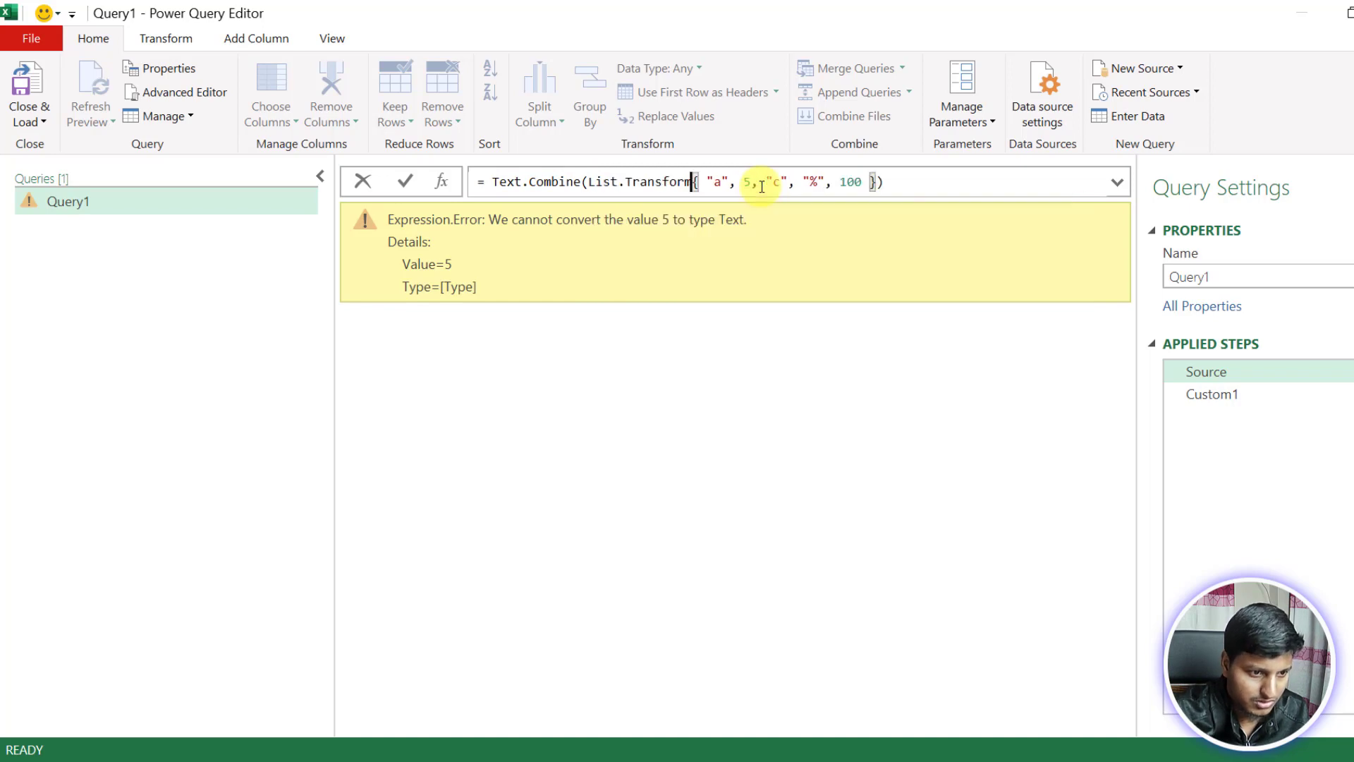
type("(")
key("Right")
key("Right")
key("Right")
key("Right")
key("Right")
key("Right")
key("Right")
key("Right")
key("Right")
key("Right")
key("Right")
key("Right")
key("Right")
key("Right")
key("Right")
key("Right")
key("Right")
key("Right")
key("Right")
key("Right")
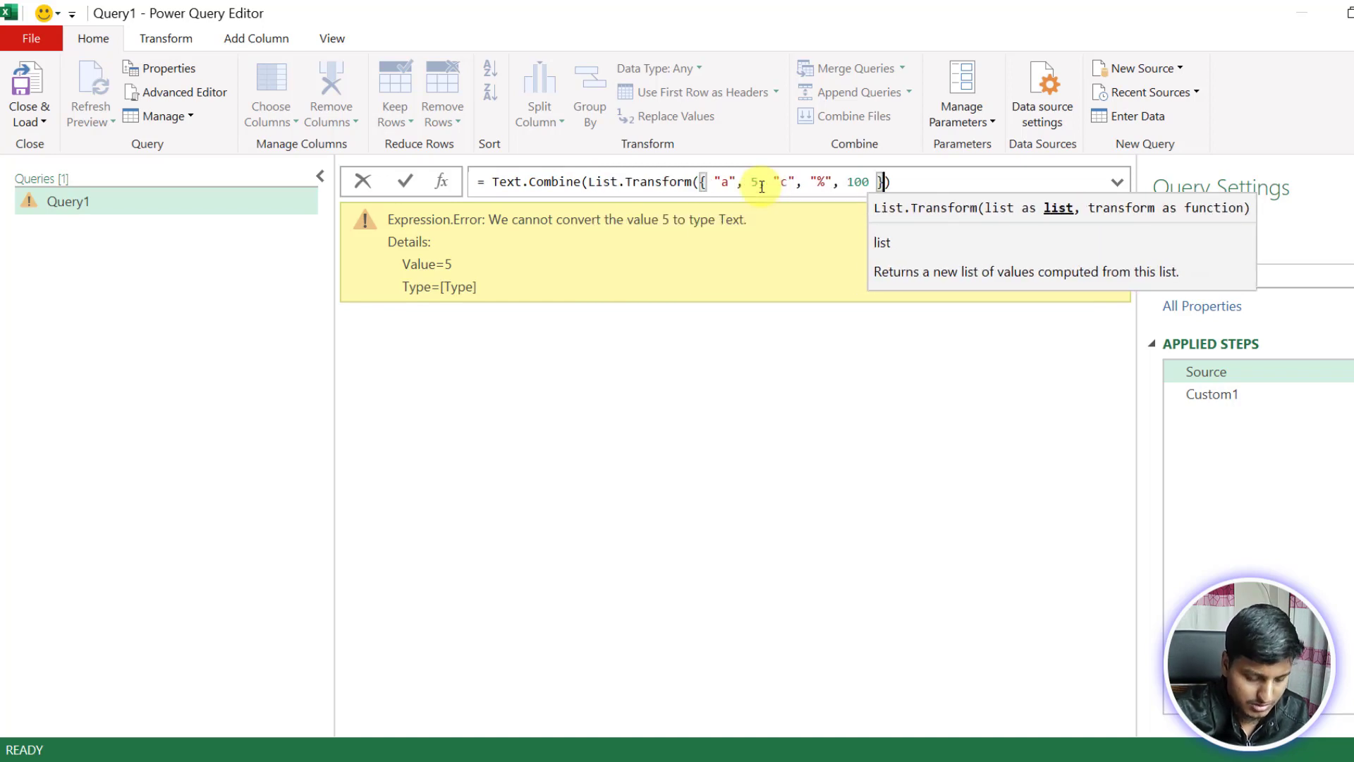
Step: Complete List.Transform with each Text.From(_) as its transformation, close the brackets and apply the Source formula
type(",each T")
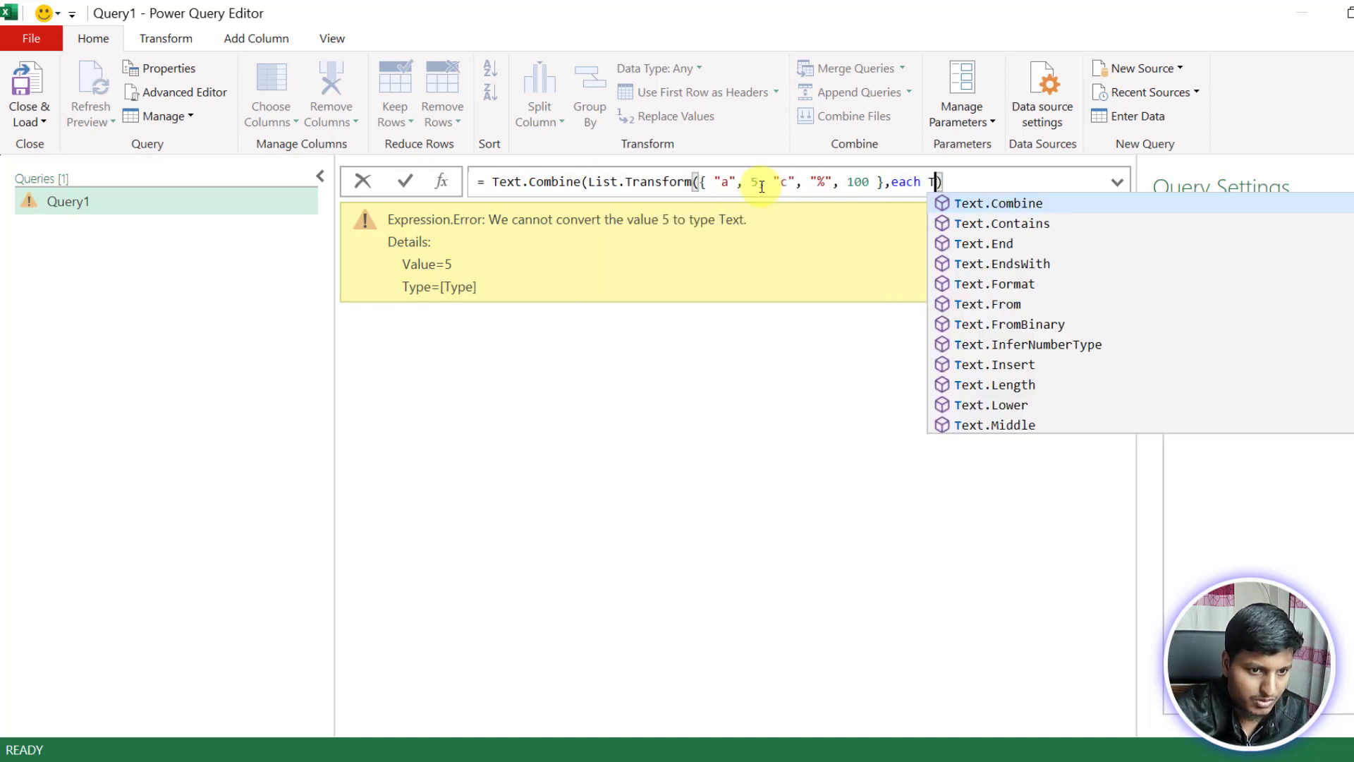
type("ext.From")
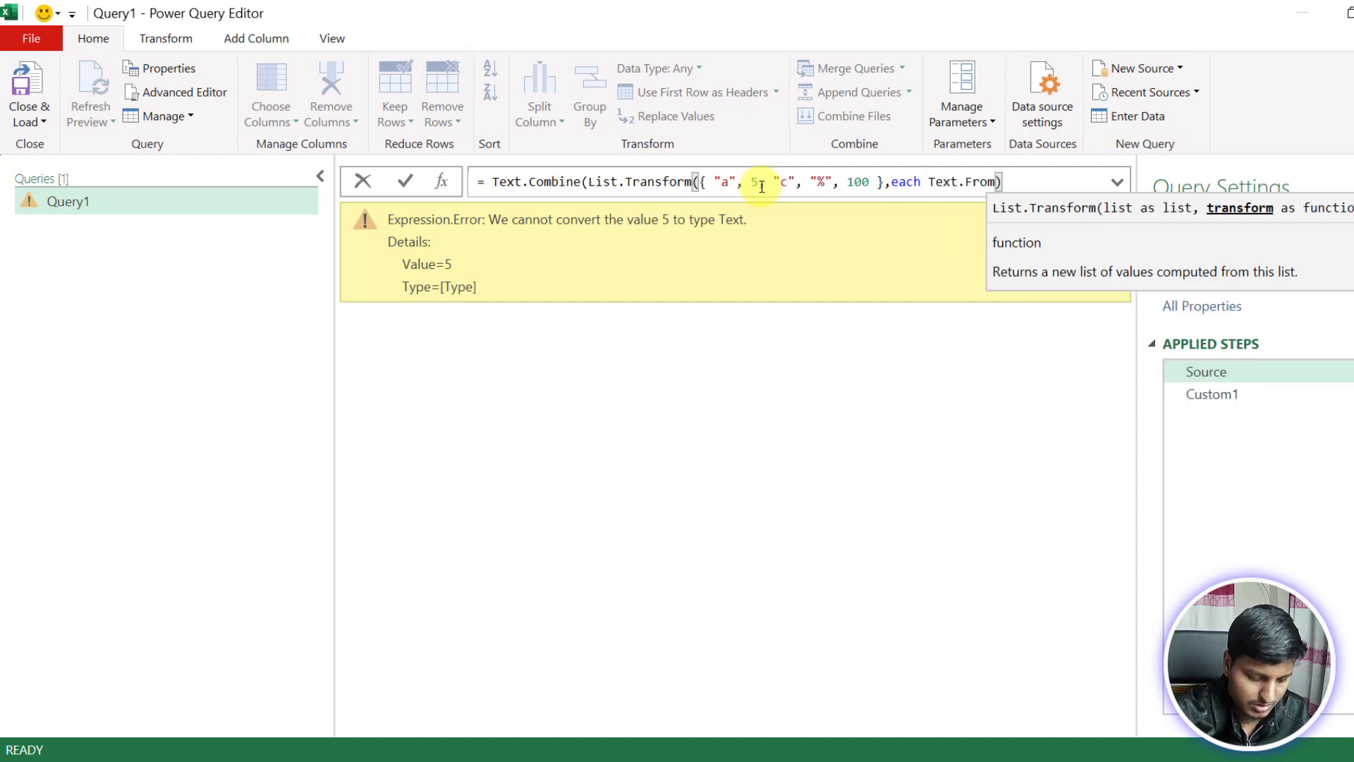
type("(_))")
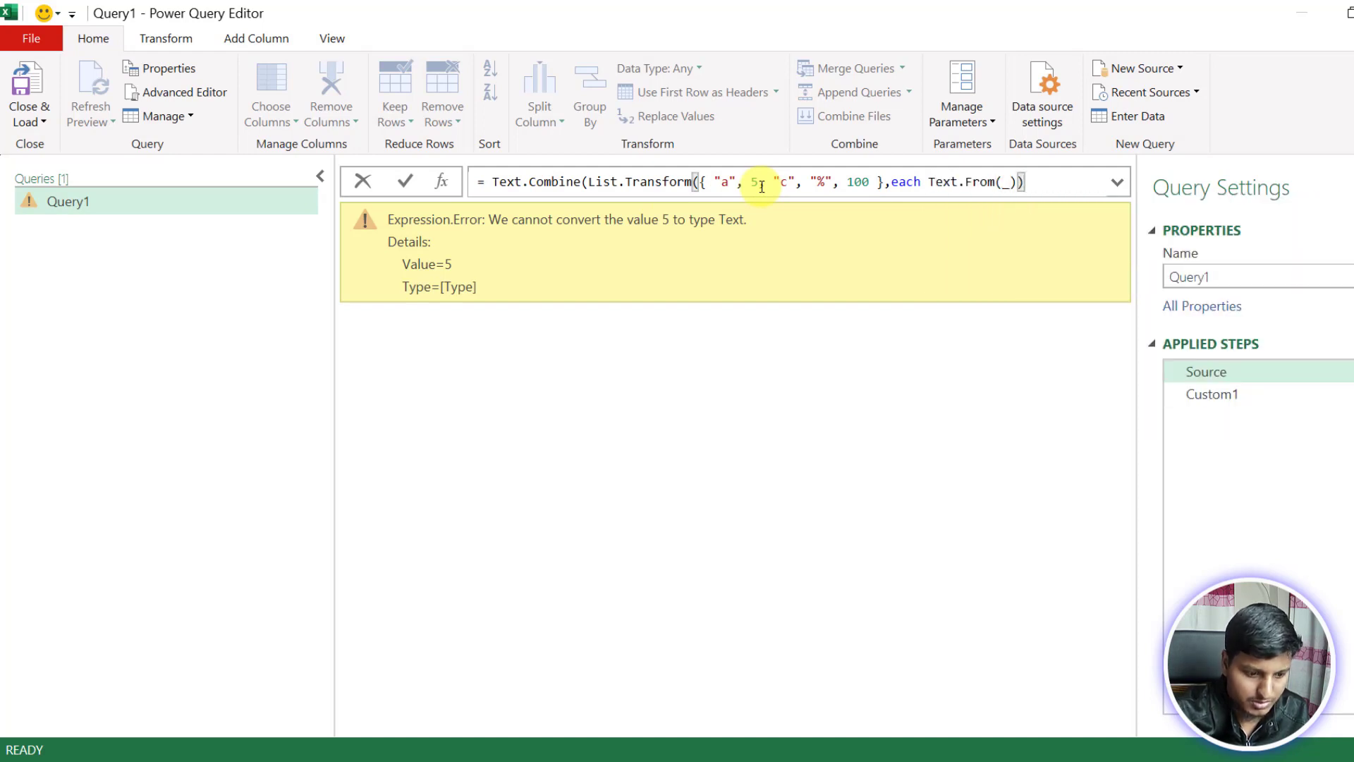
type(")")
key("Return")
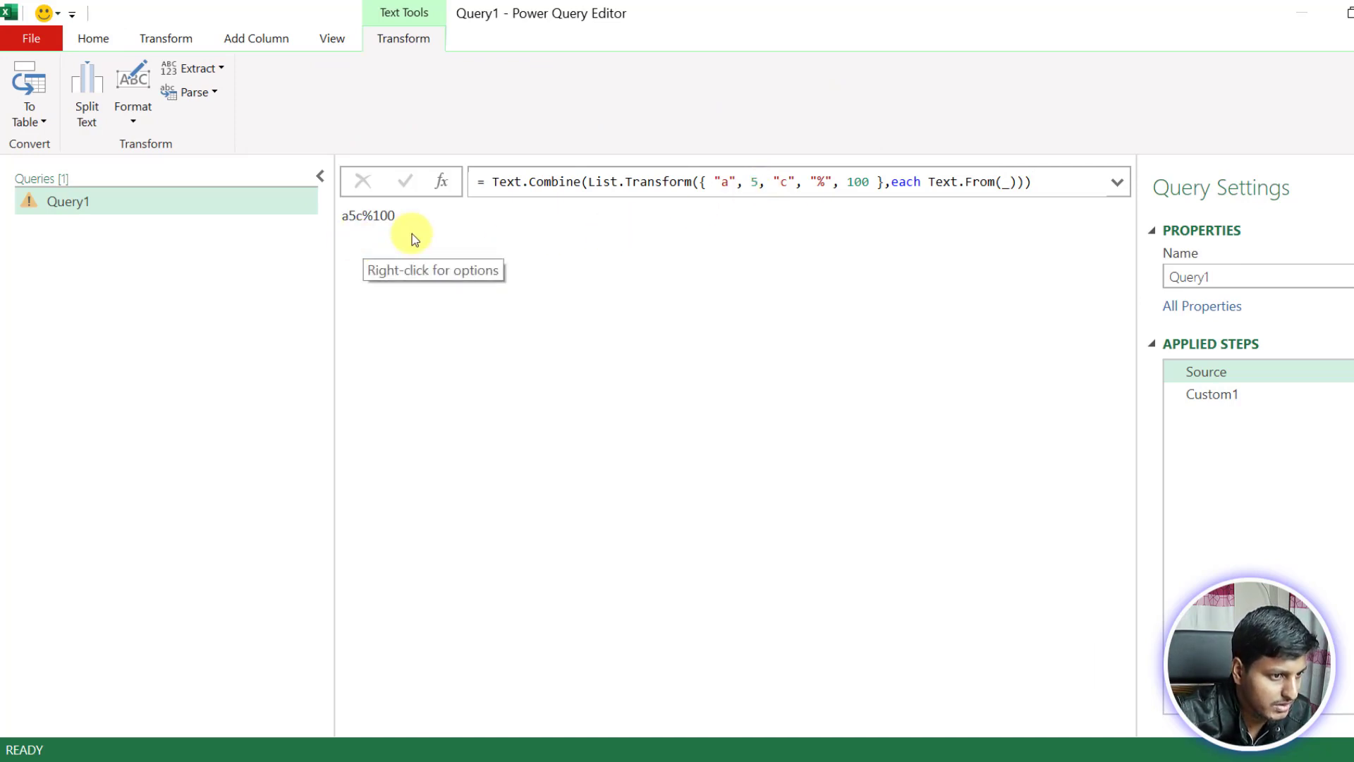
left_click(442, 181)
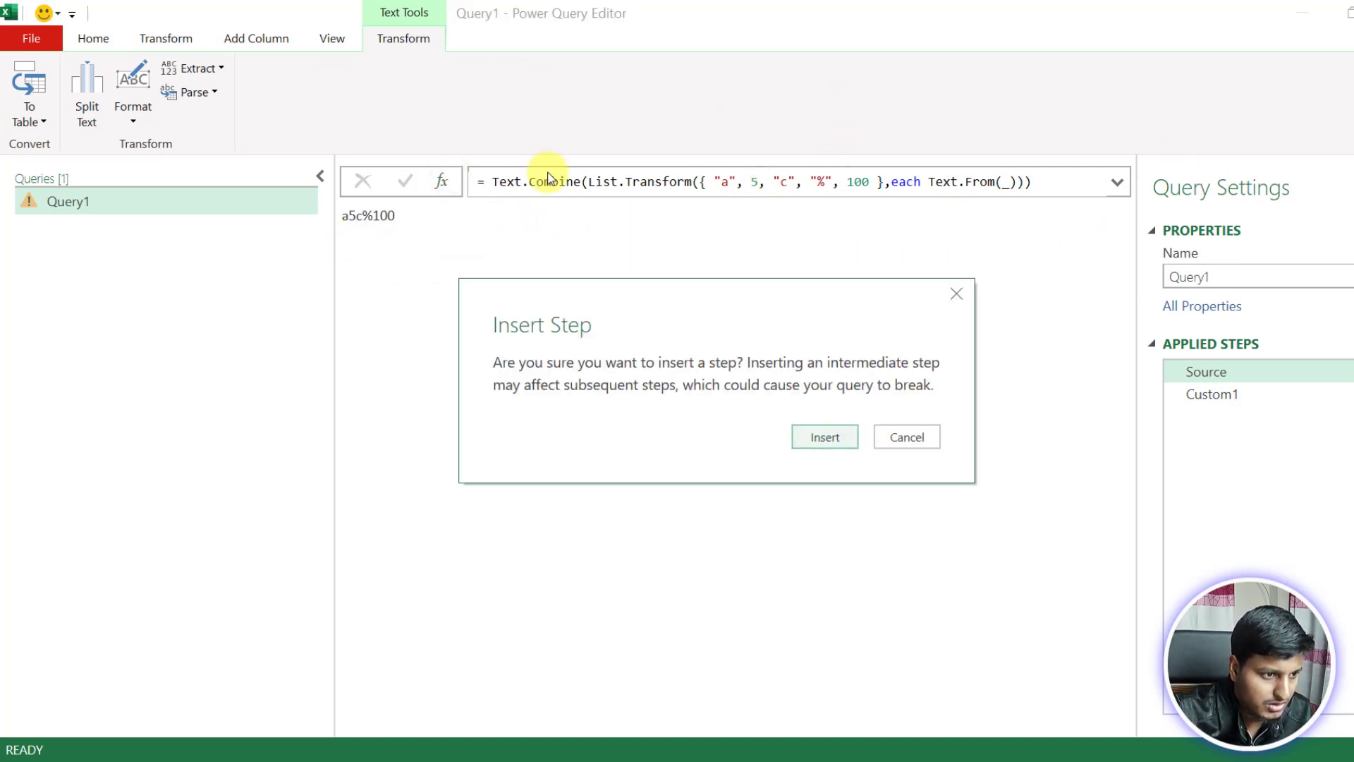
left_click(825, 436)
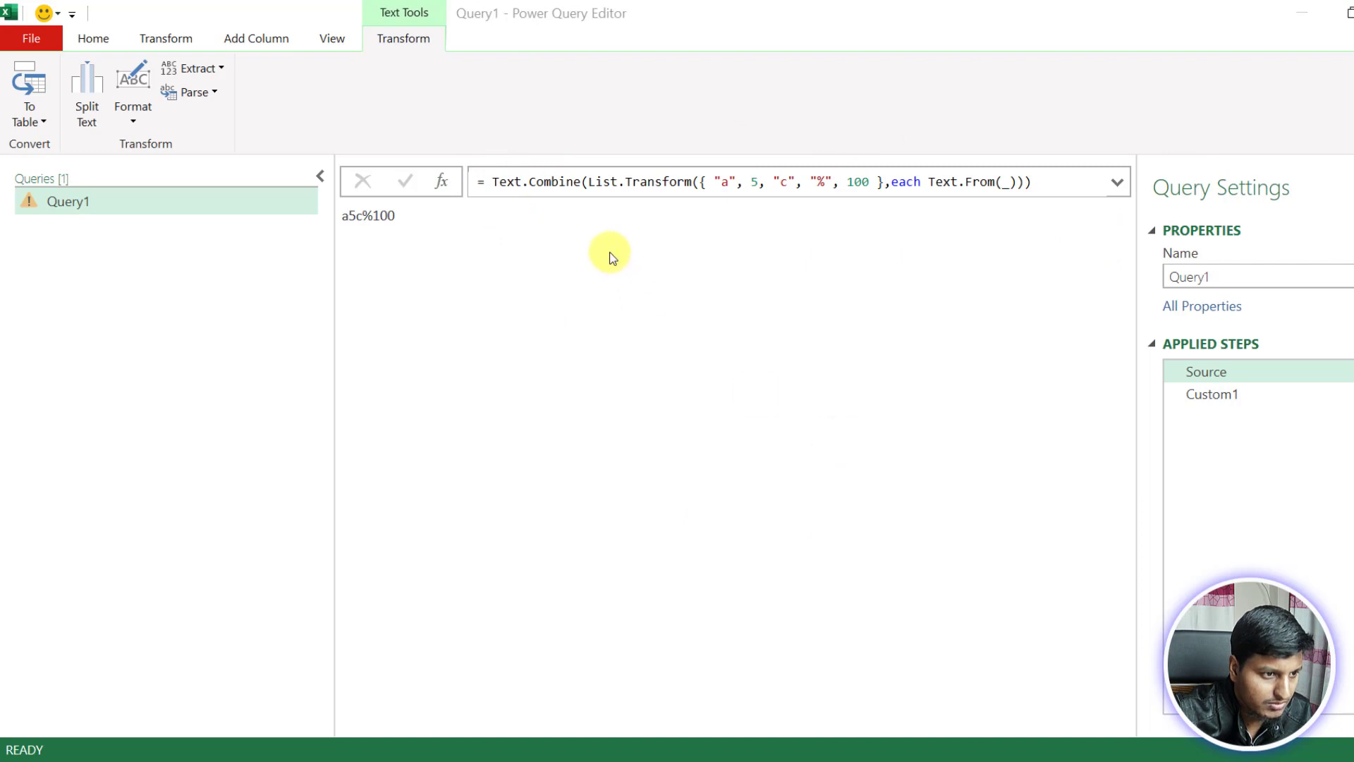
left_click(485, 181)
type("LA Source")
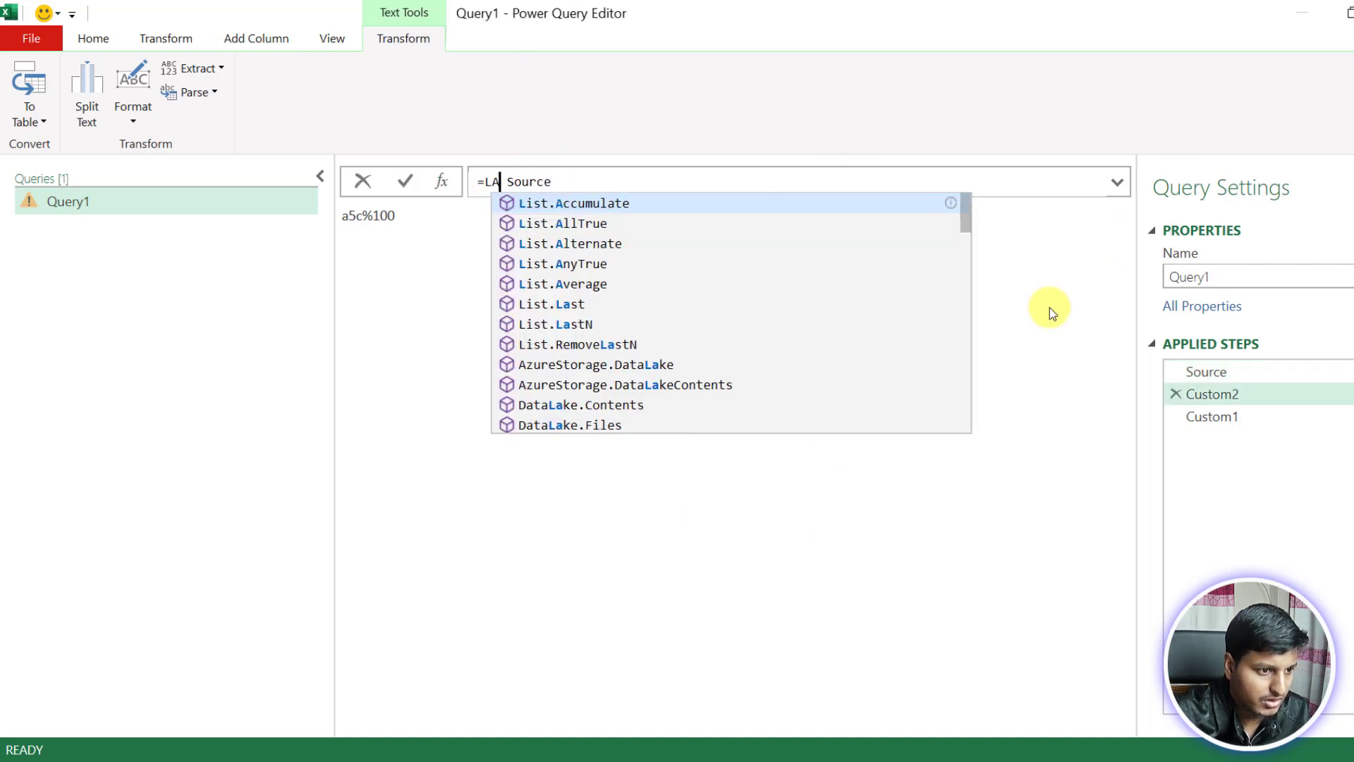
key("Tab")
type("()")
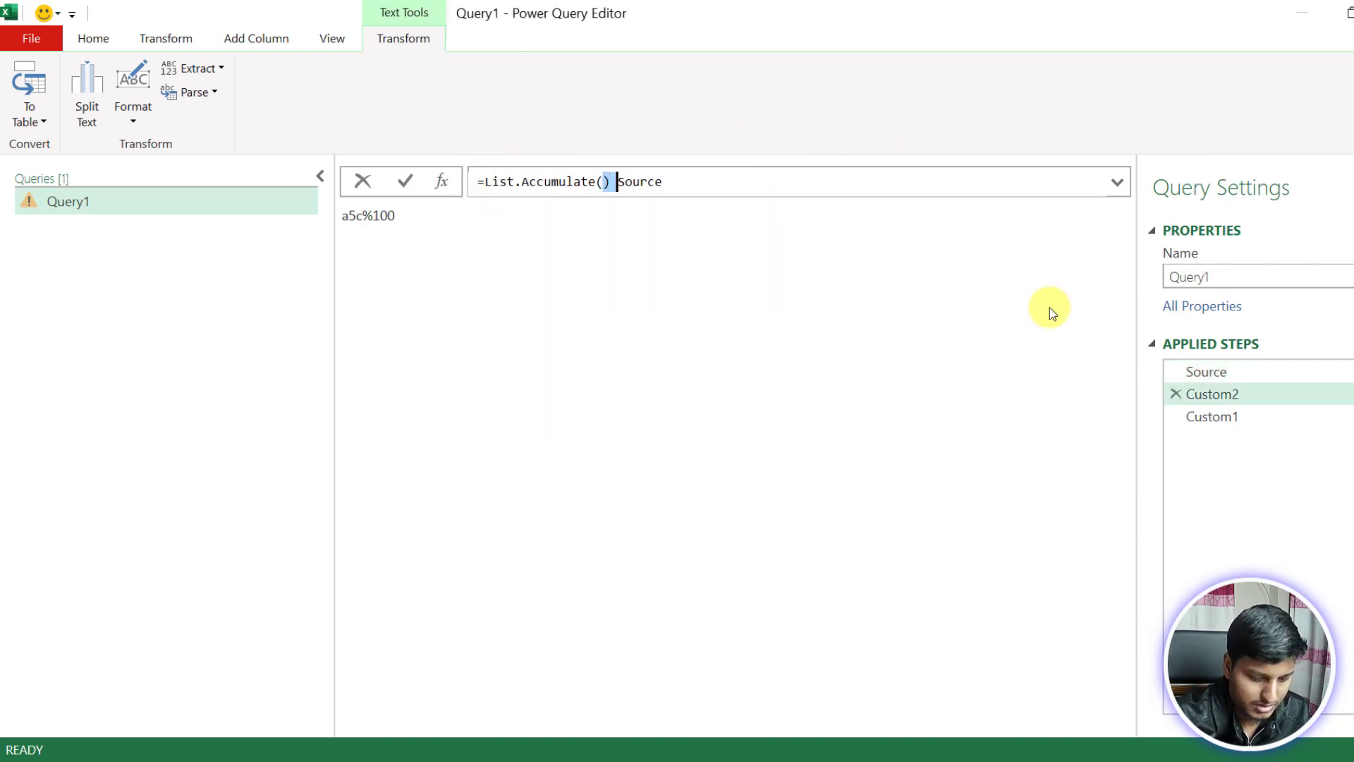
key("BackSpace")
key("Escape")
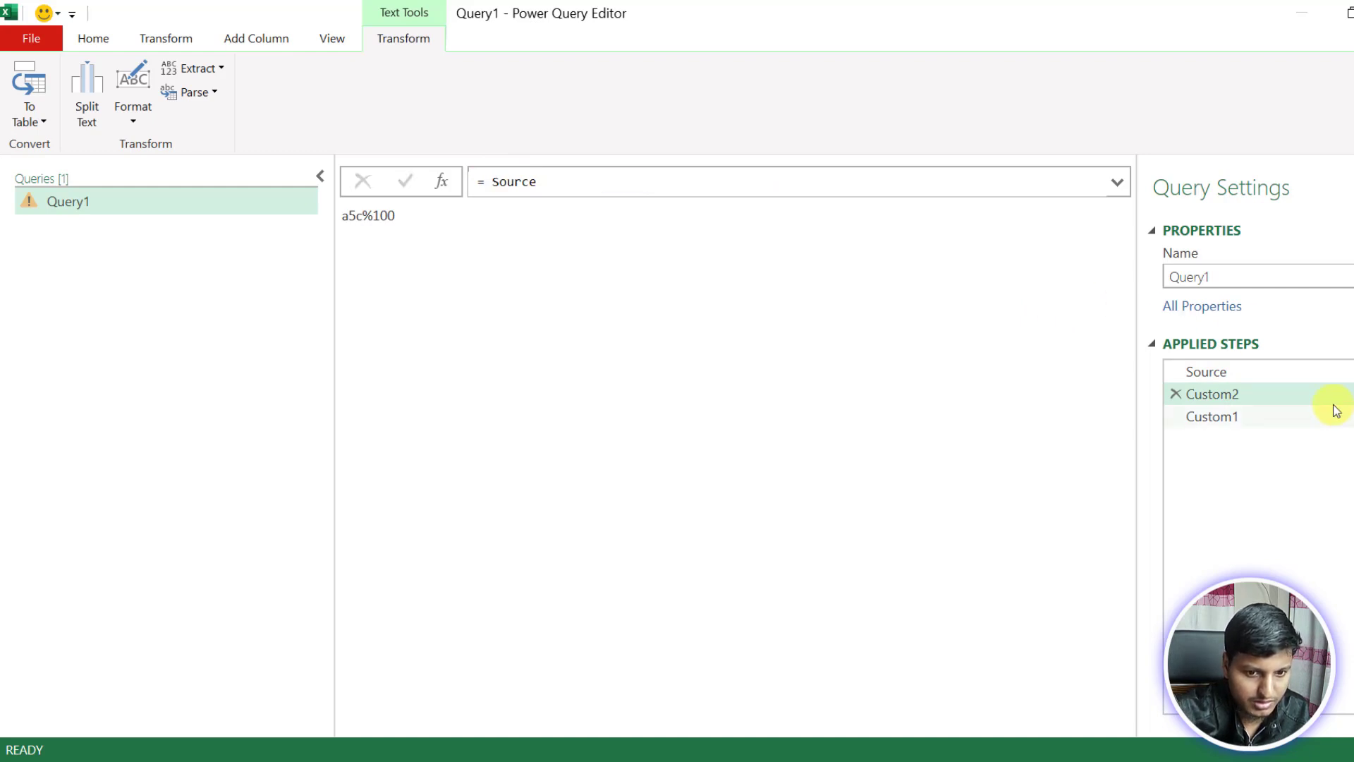
Step: Strip Text.Combine, List.Transform and Text.From from the Source step so its formula is only { "a", 5, "c", "%", 100 }
left_click(1242, 374)
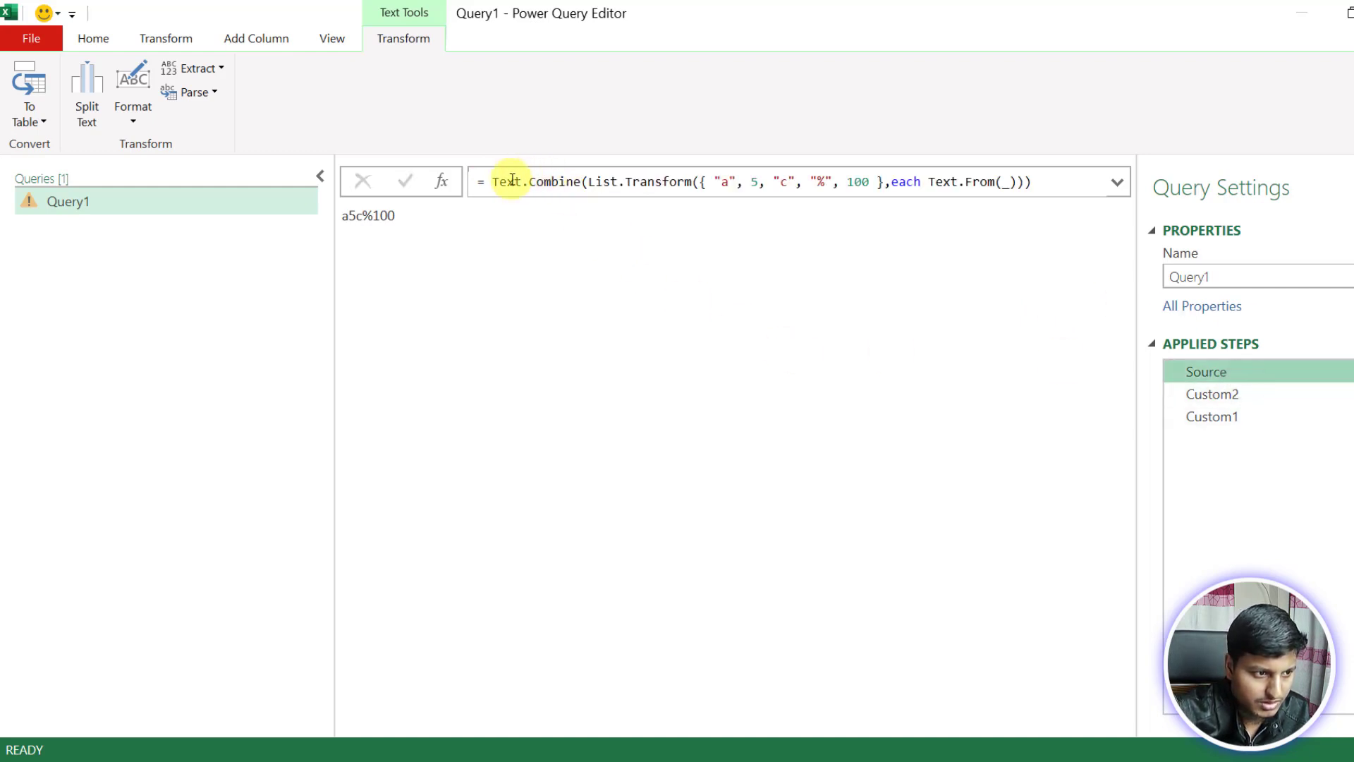
left_click_drag(488, 182, 698, 189)
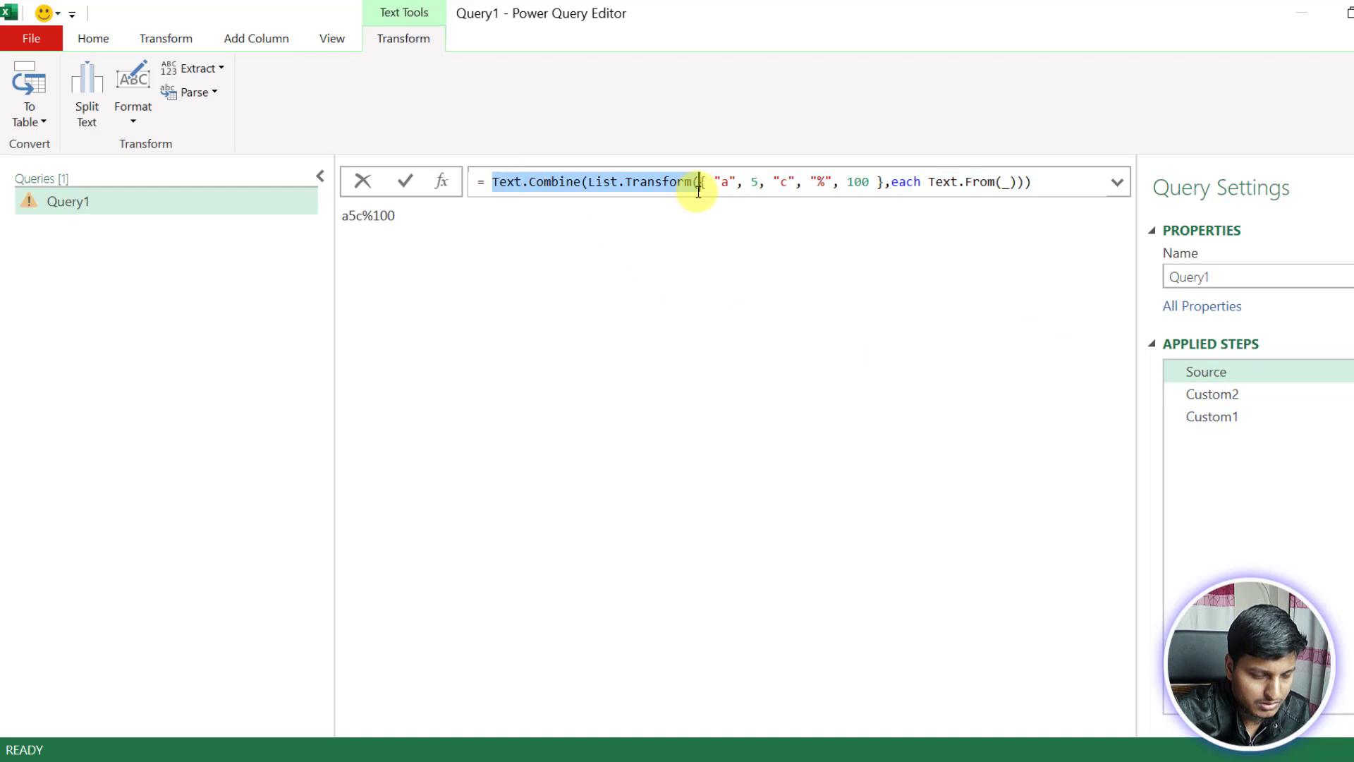
key("BackSpace")
key("Right")
key("Right")
key("Right")
key("Right")
key("Right")
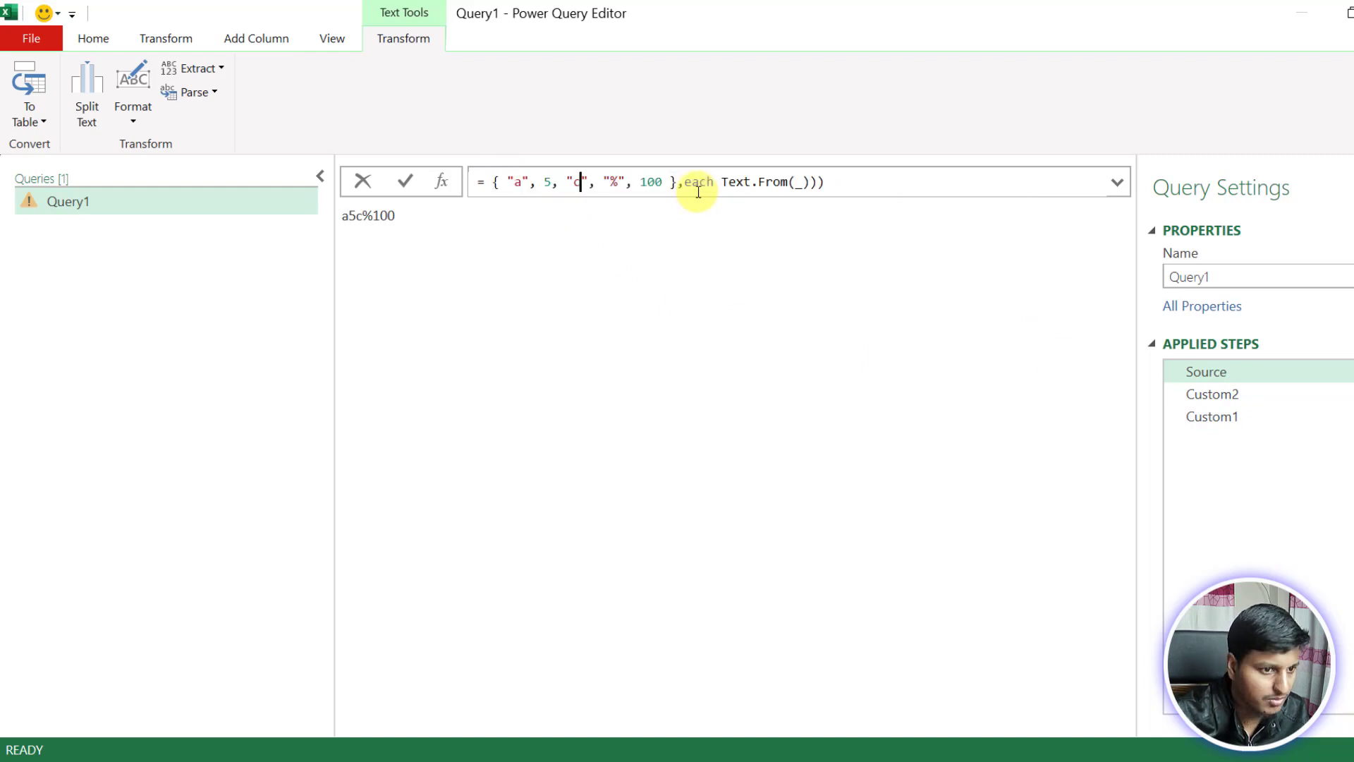
key("Right")
key("Right")
key("Right")
key("Right")
key("Right")
key("Right")
key("Right")
key("Right")
key("Right")
key("Right")
key("Right")
key("Right")
key("Right")
key("Right")
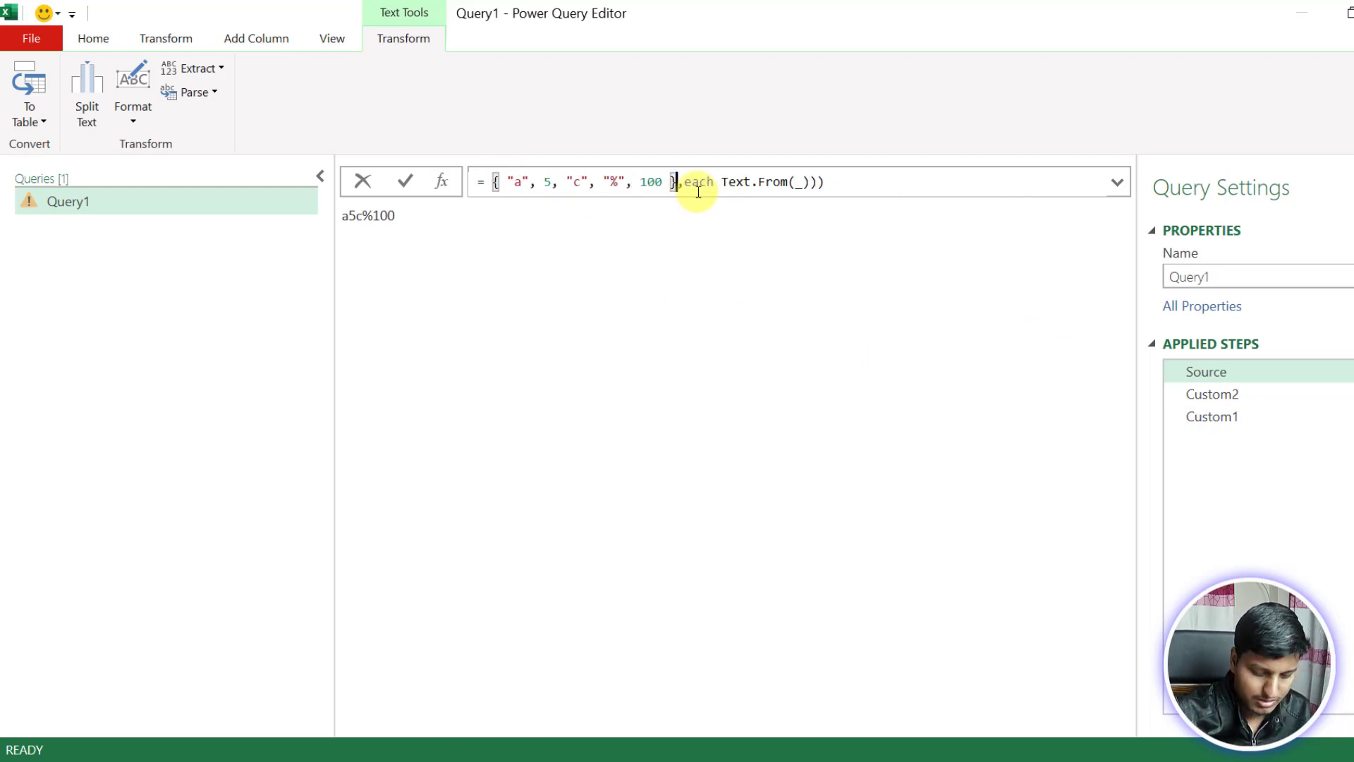
key("shift+End")
key("BackSpace")
key("Return")
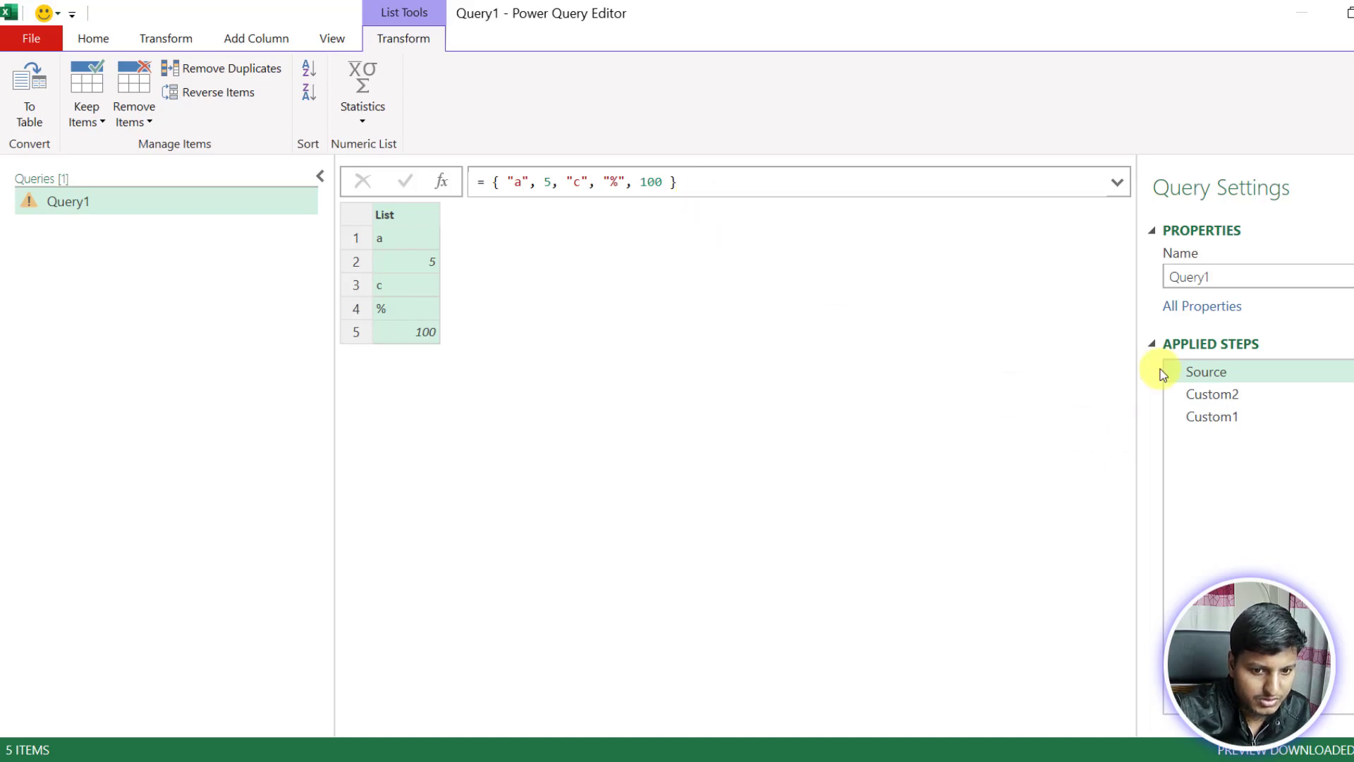
Step: Delete the Custom1 and Custom2 steps and add a fresh custom step after Source, ready for formula editing
left_click(1175, 416)
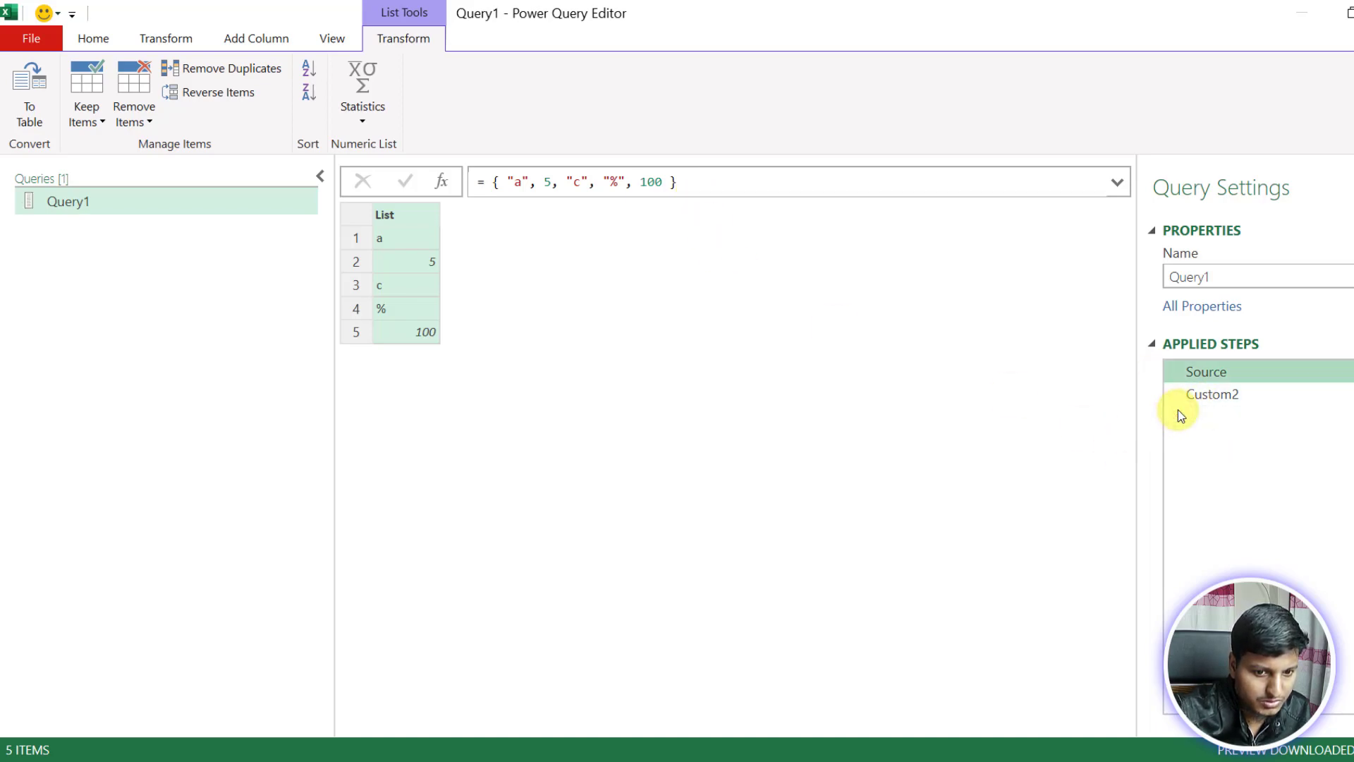
left_click(1176, 393)
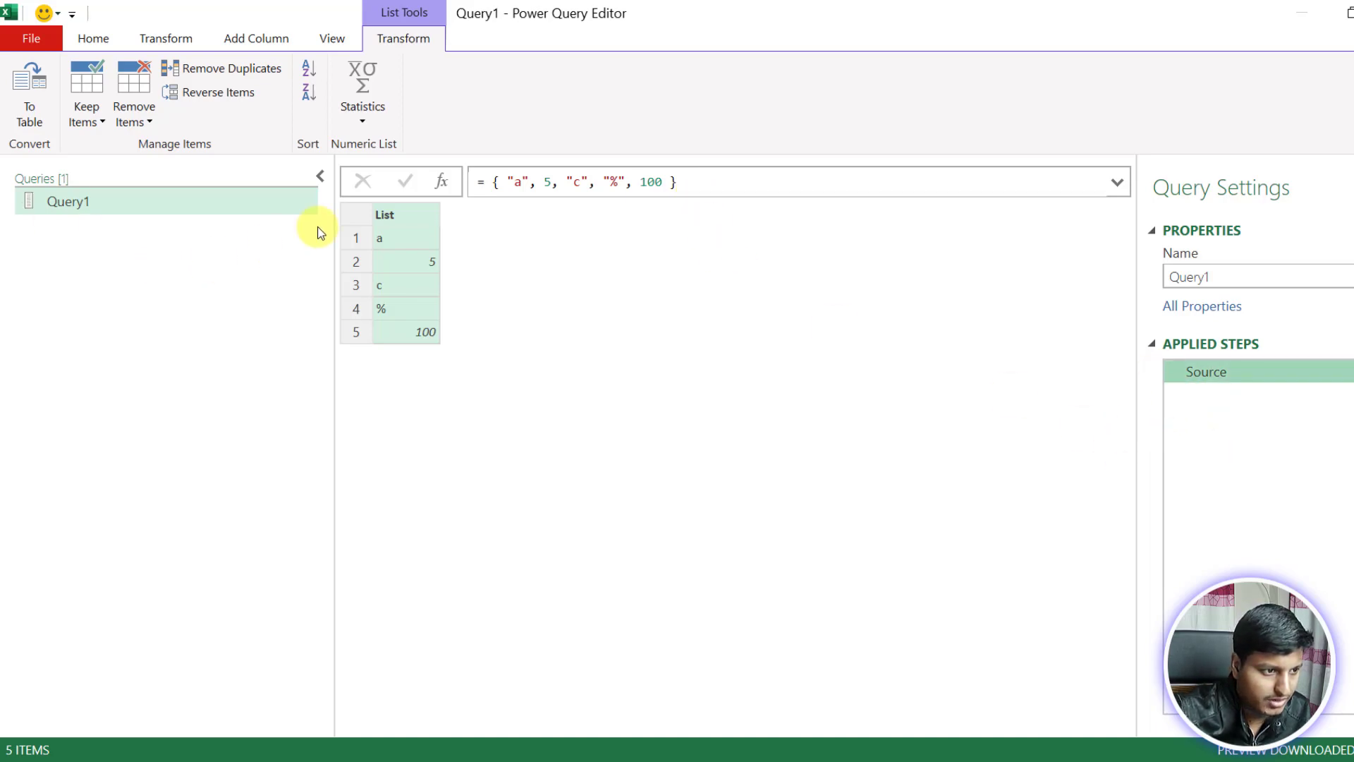
left_click(441, 181)
left_click(490, 183)
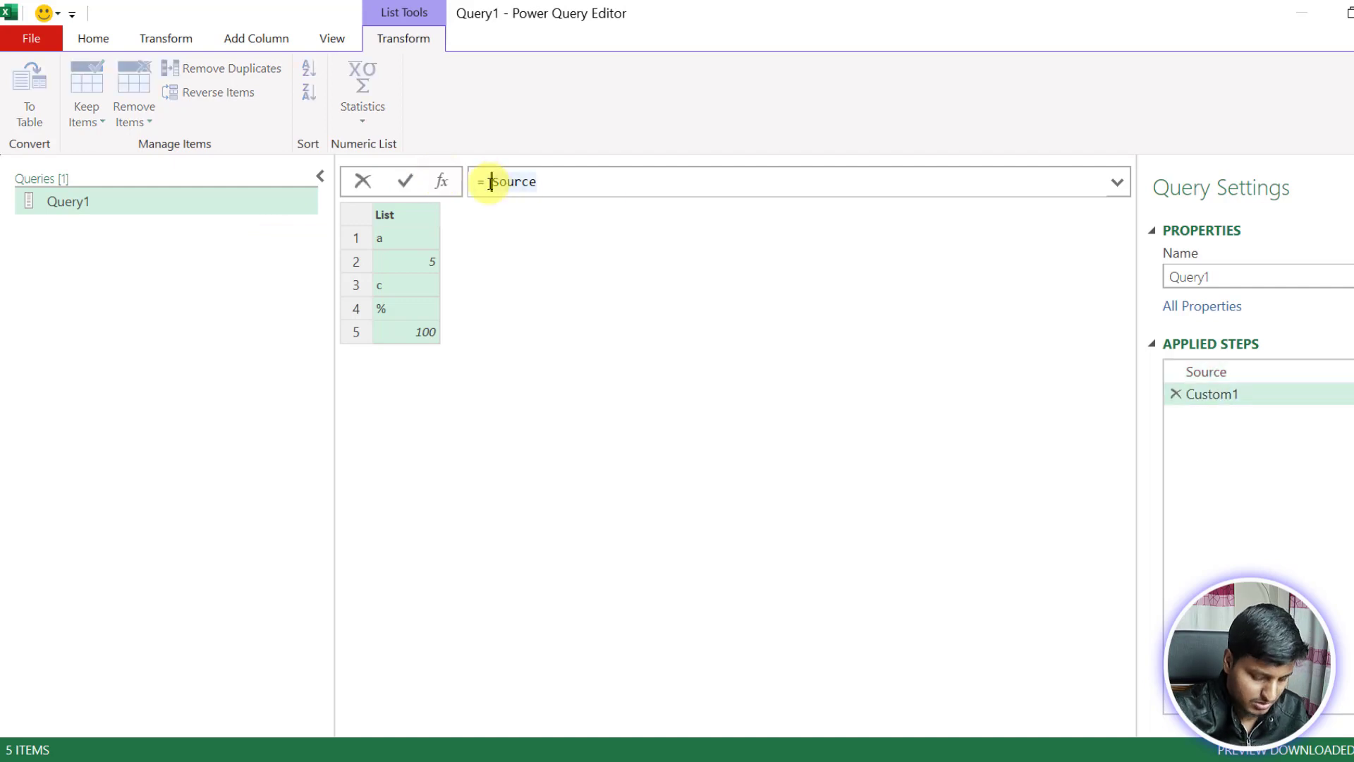
Step: Begin the custom step's formula with List.Accumulate, using Source as the list and empty text "" as the seed
type("T")
key("BackSpace")
type("a")
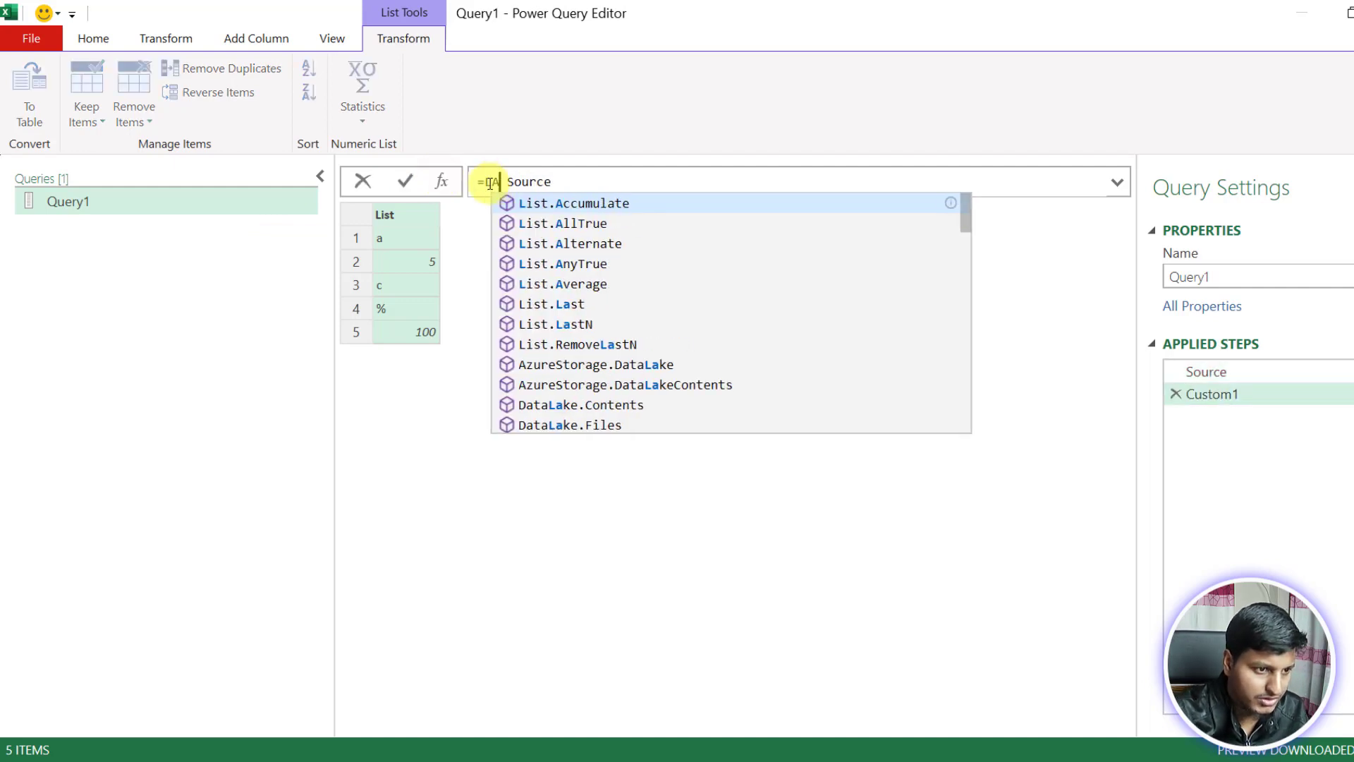
key("Tab")
type("(Source")
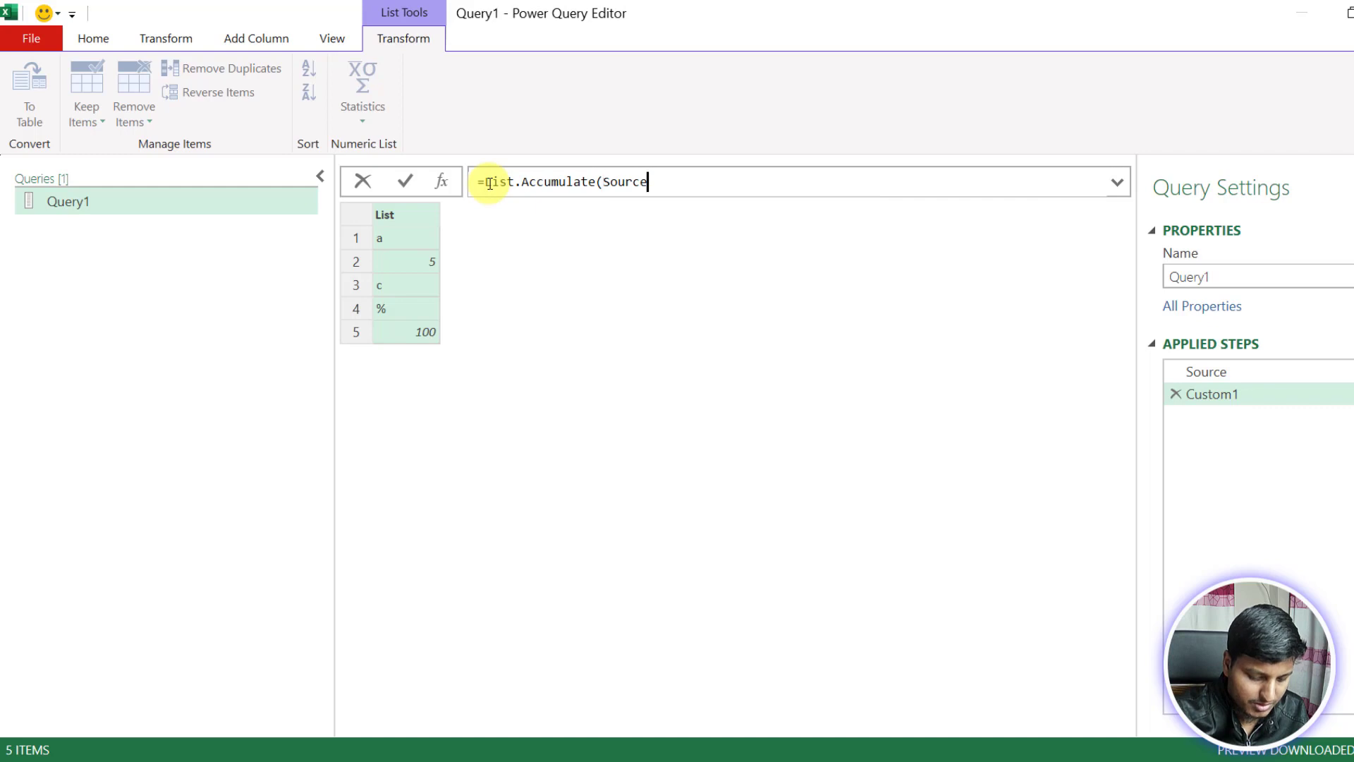
type(",\"\"")
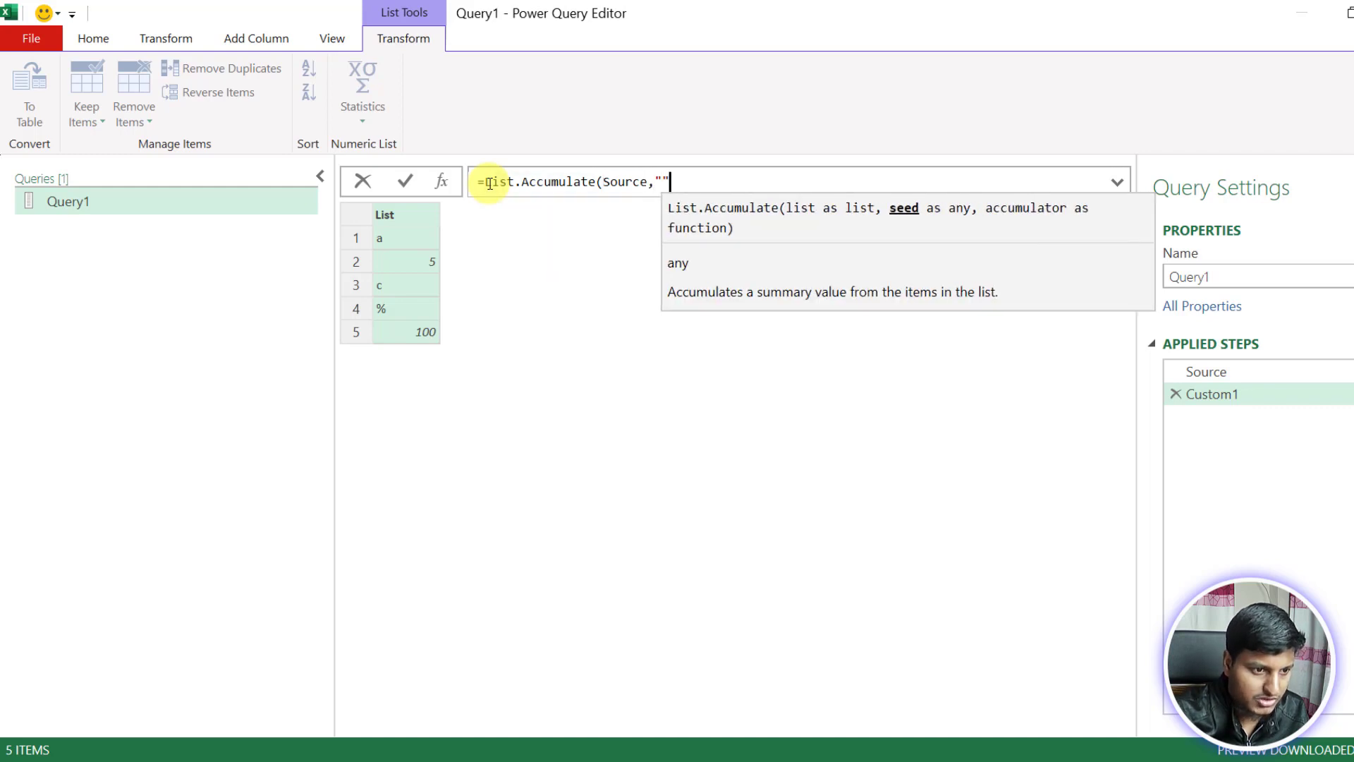
type(",")
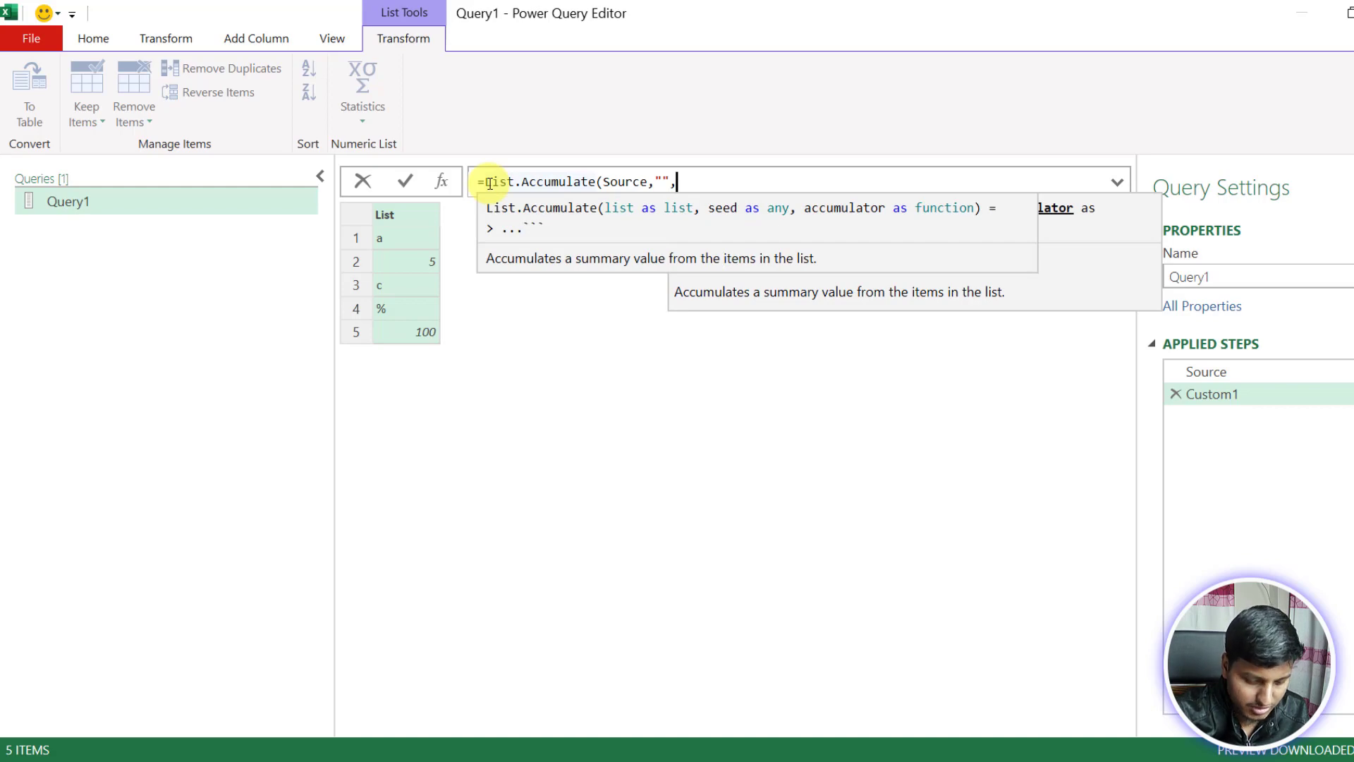
Step: Finish List.Accumulate with the accumulator (State,Current)=>State & Text.From(Current) and apply the formula
type("(S")
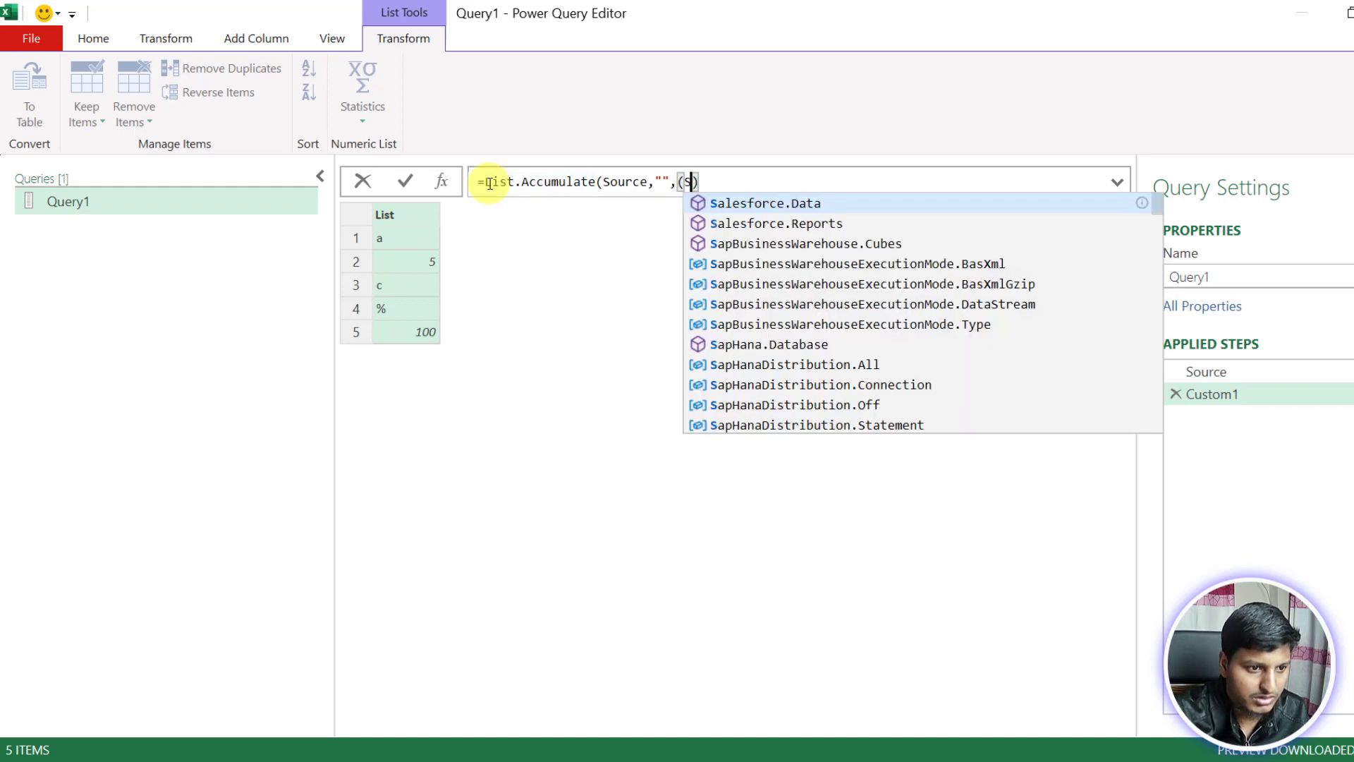
type("tate,Current)=>")
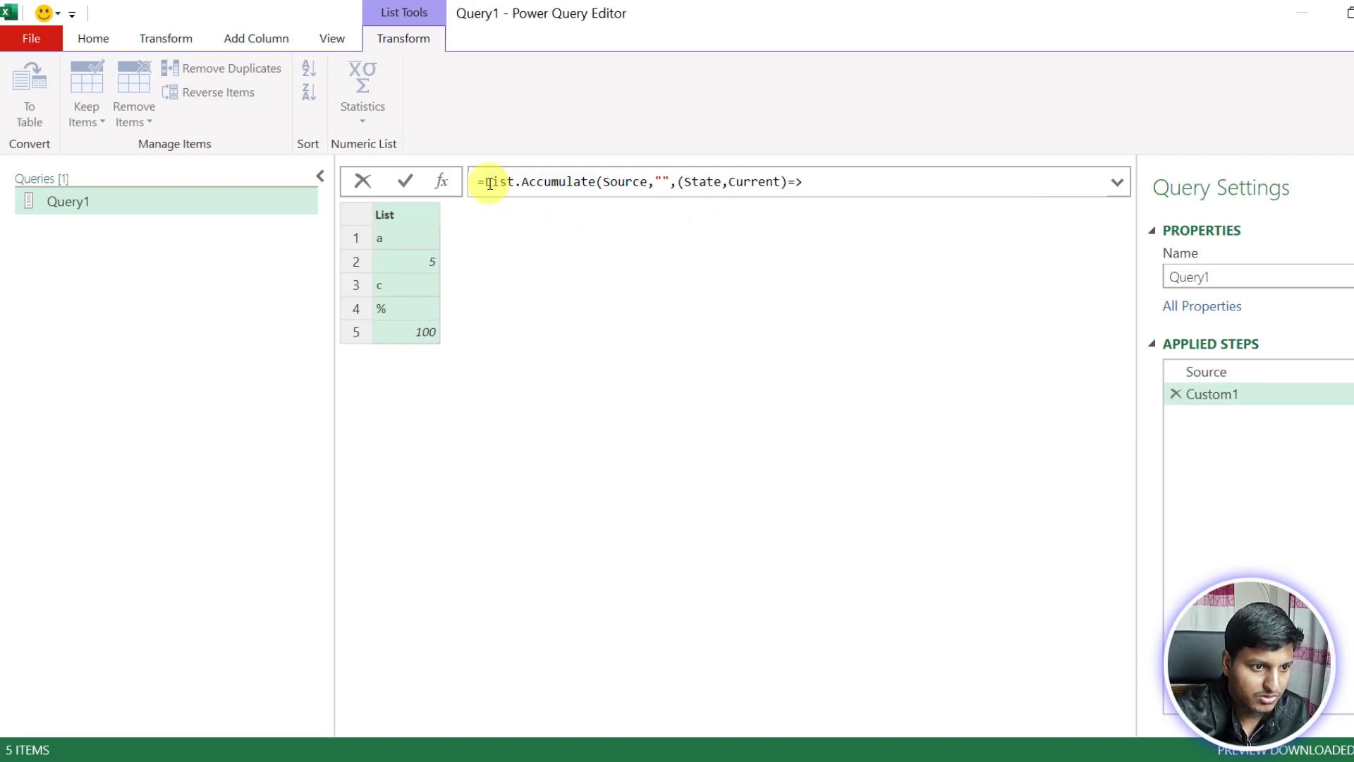
type("State &")
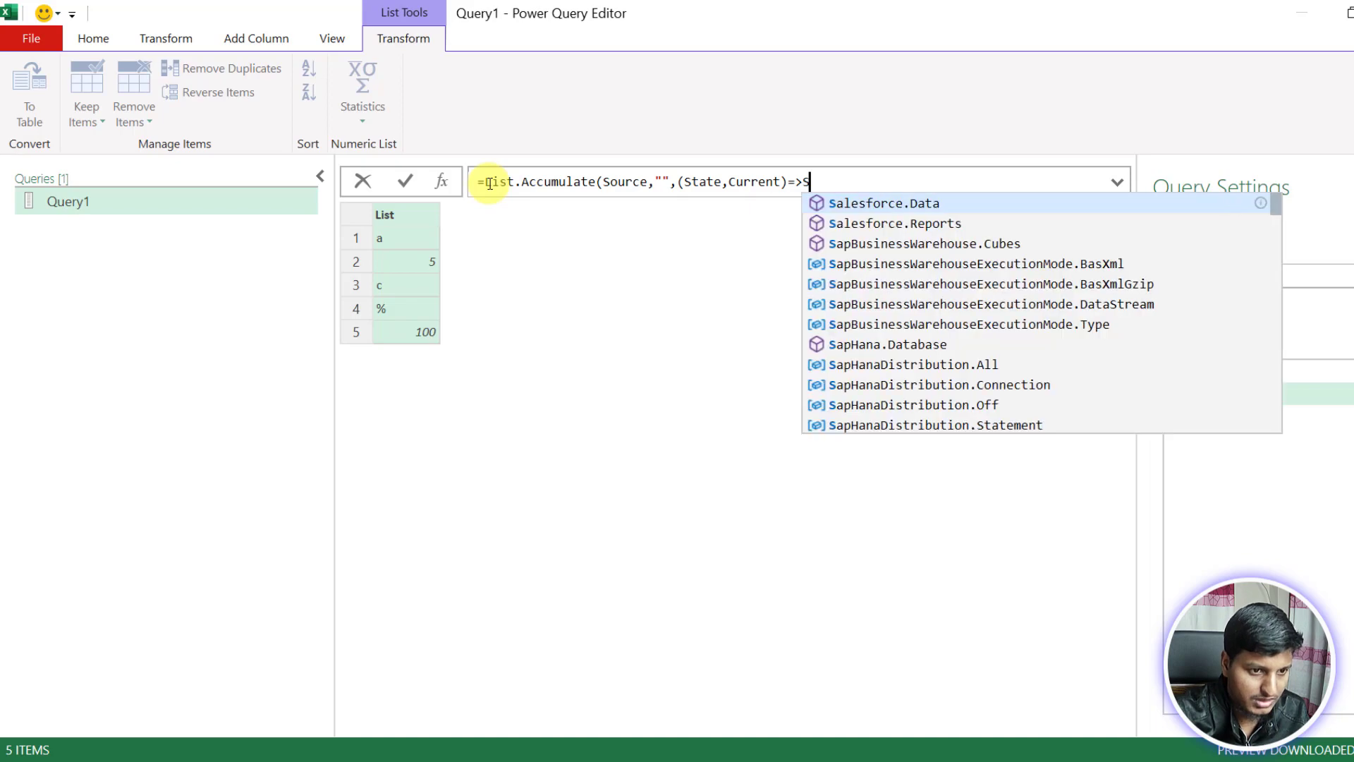
type(" Text.From")
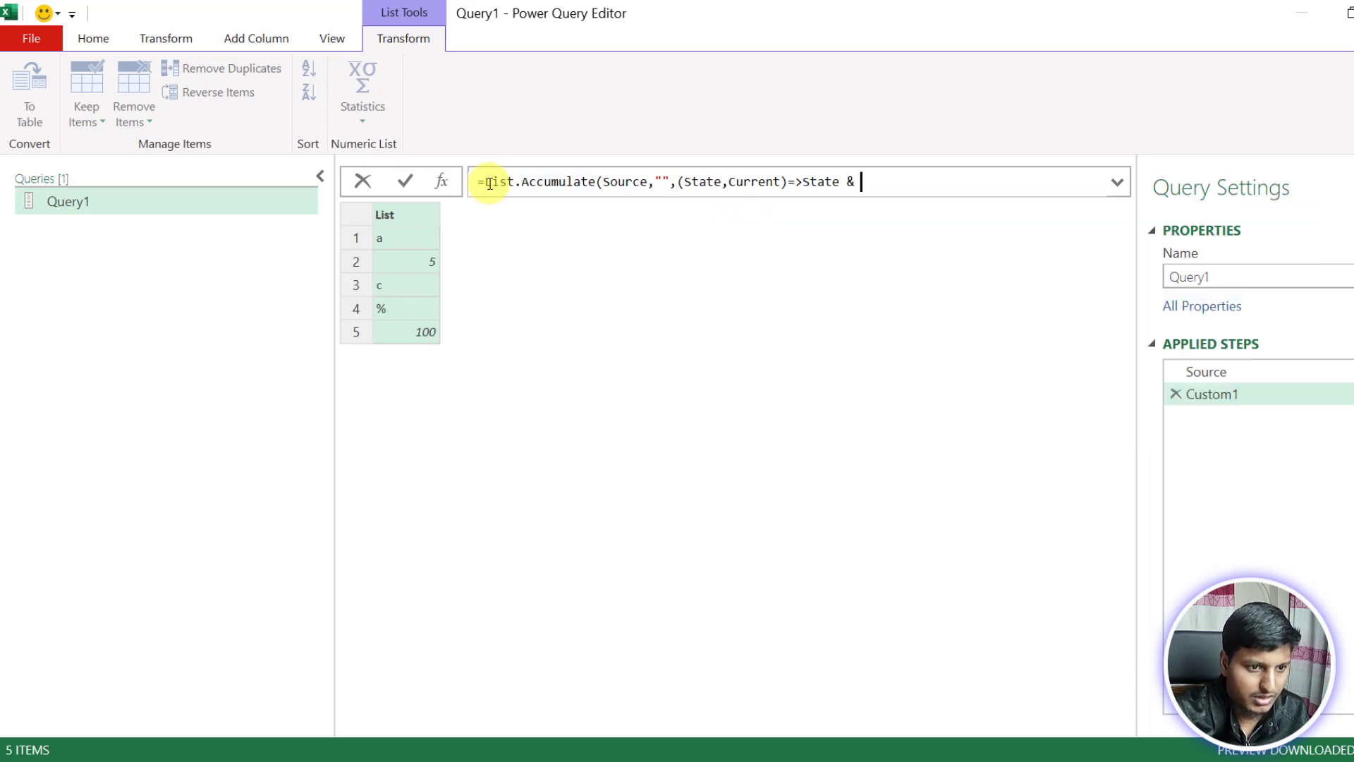
type("(cURR")
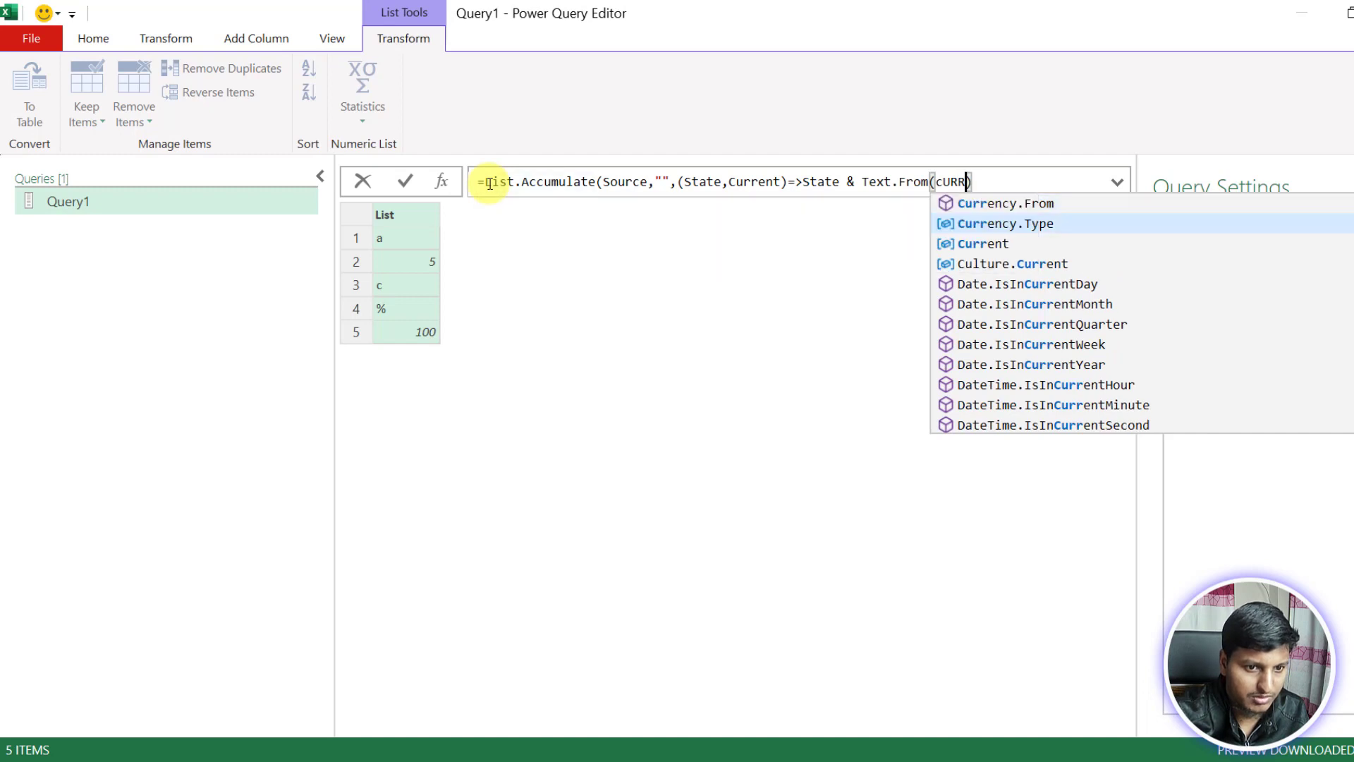
key("Down")
key("Down")
key("Tab")
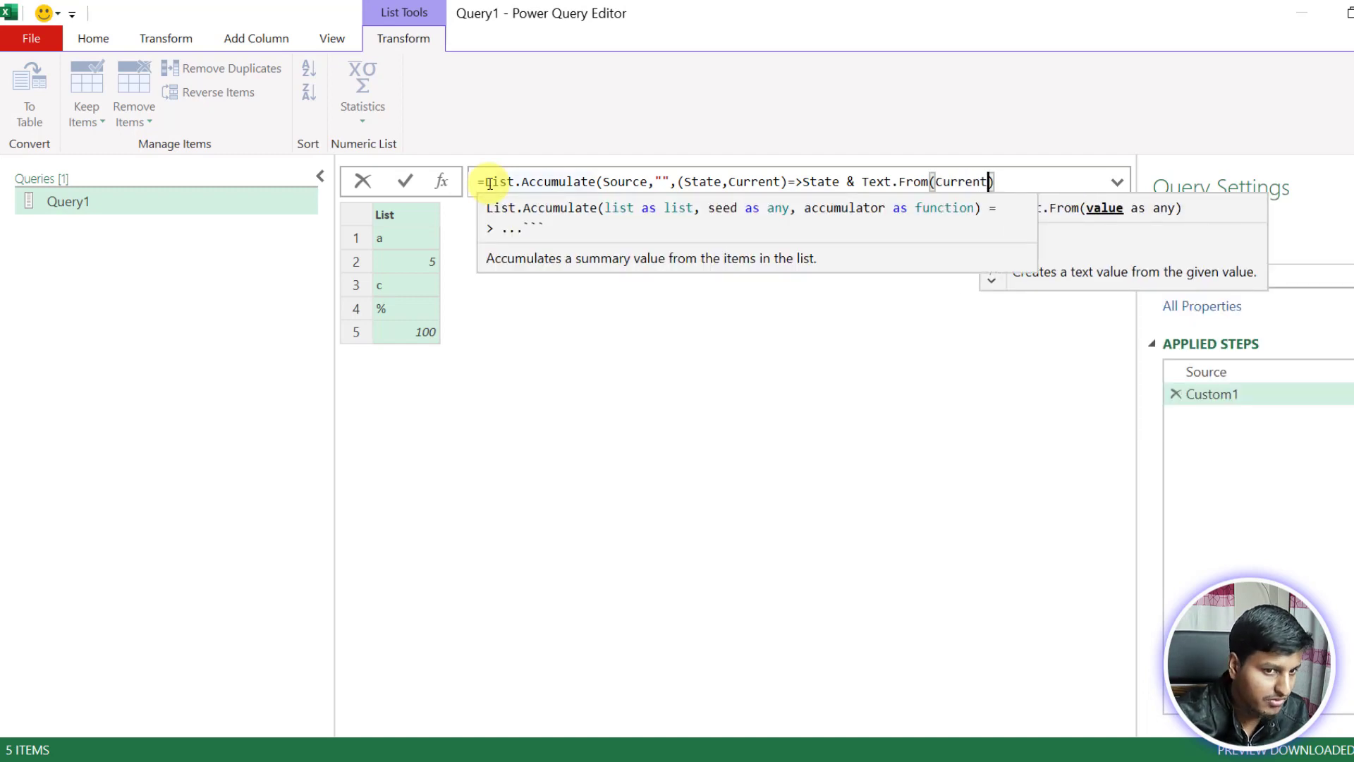
key("Escape")
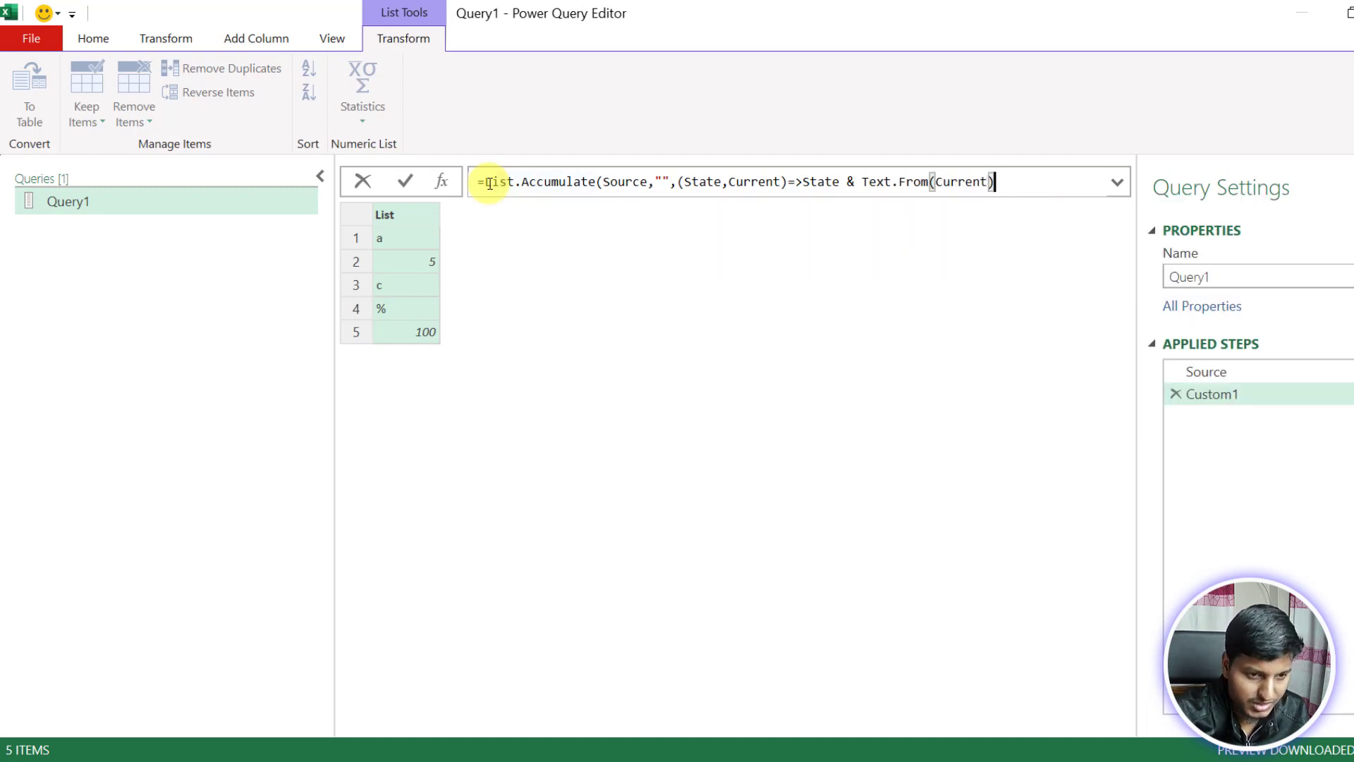
type(")")
key("Return")
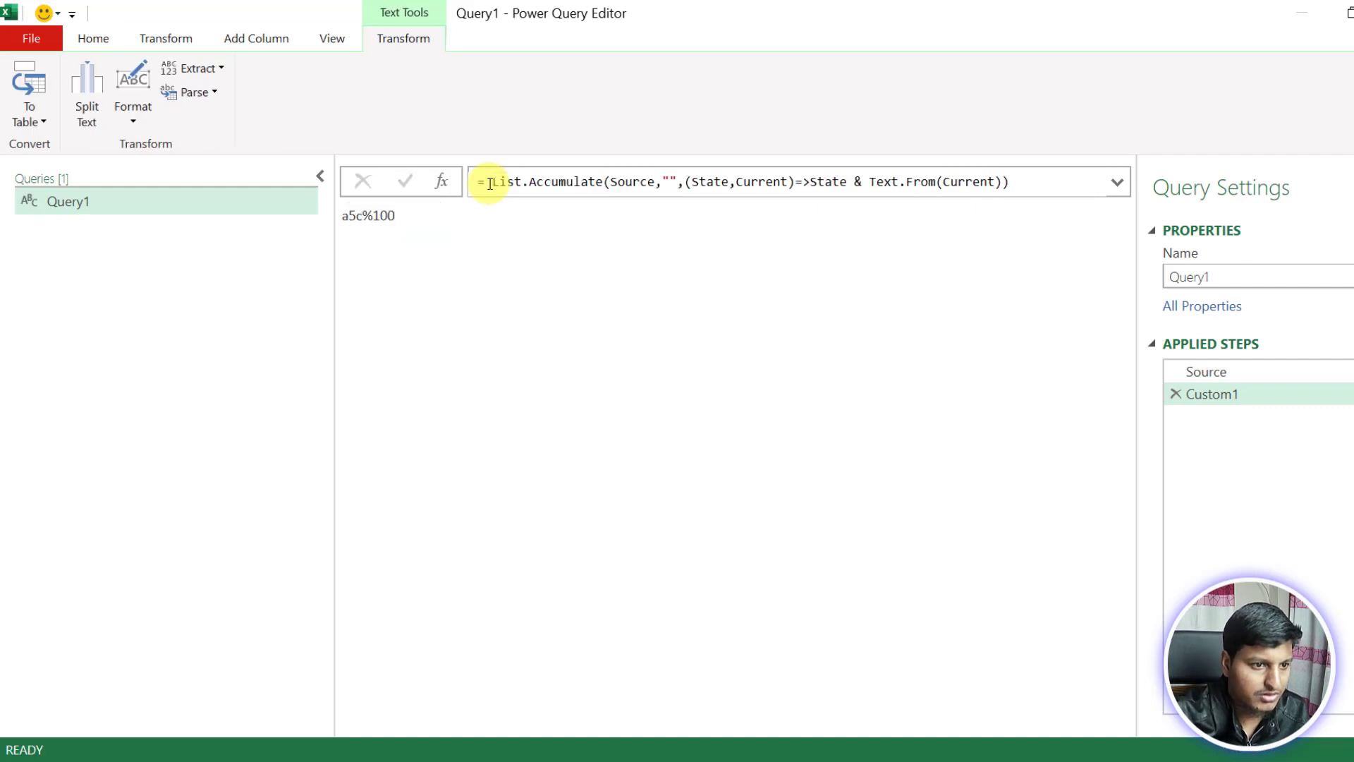
left_click_drag(340, 215, 363, 216)
left_click(472, 233)
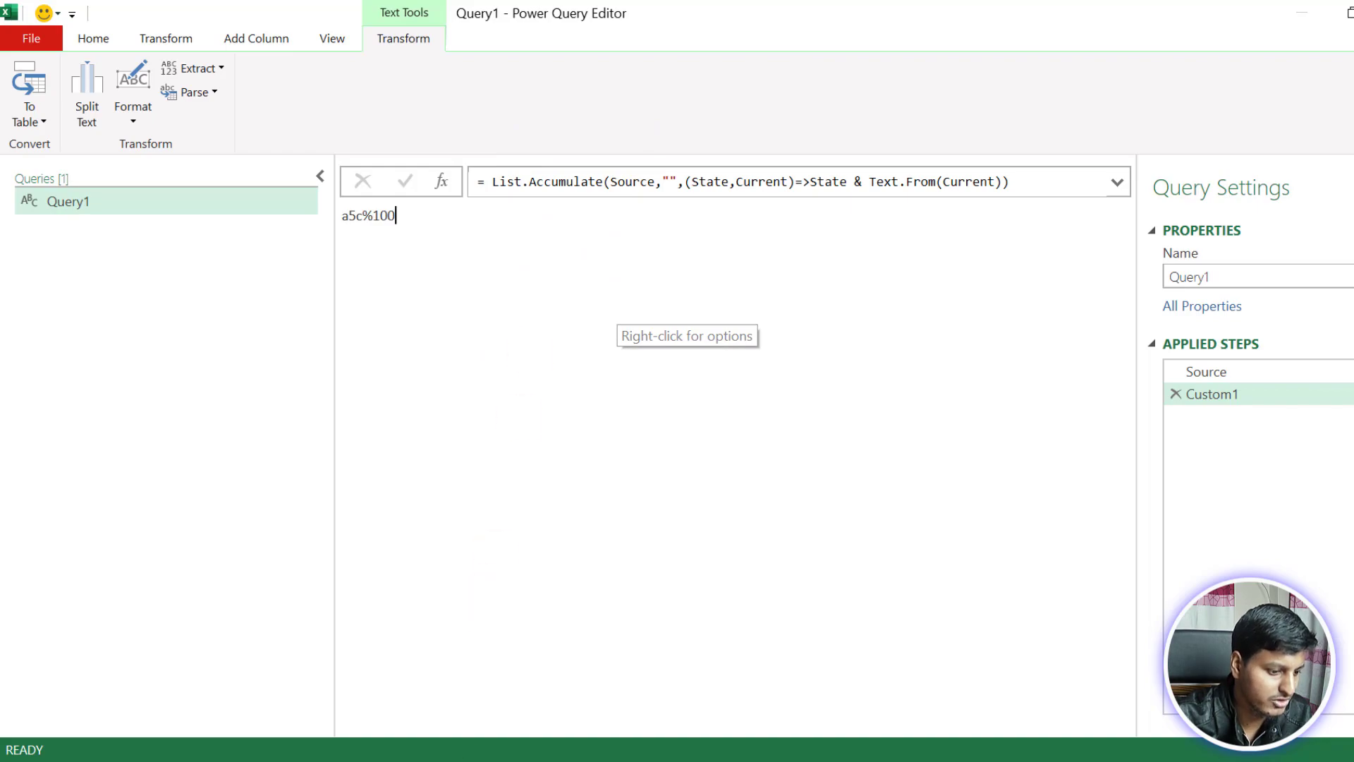
Step: Switch to the powerquery.how page and examine the min/max List.Accumulate example's list, seed record and accumulator logic
key("alt+Tab")
scroll(477, 528, "up", 3)
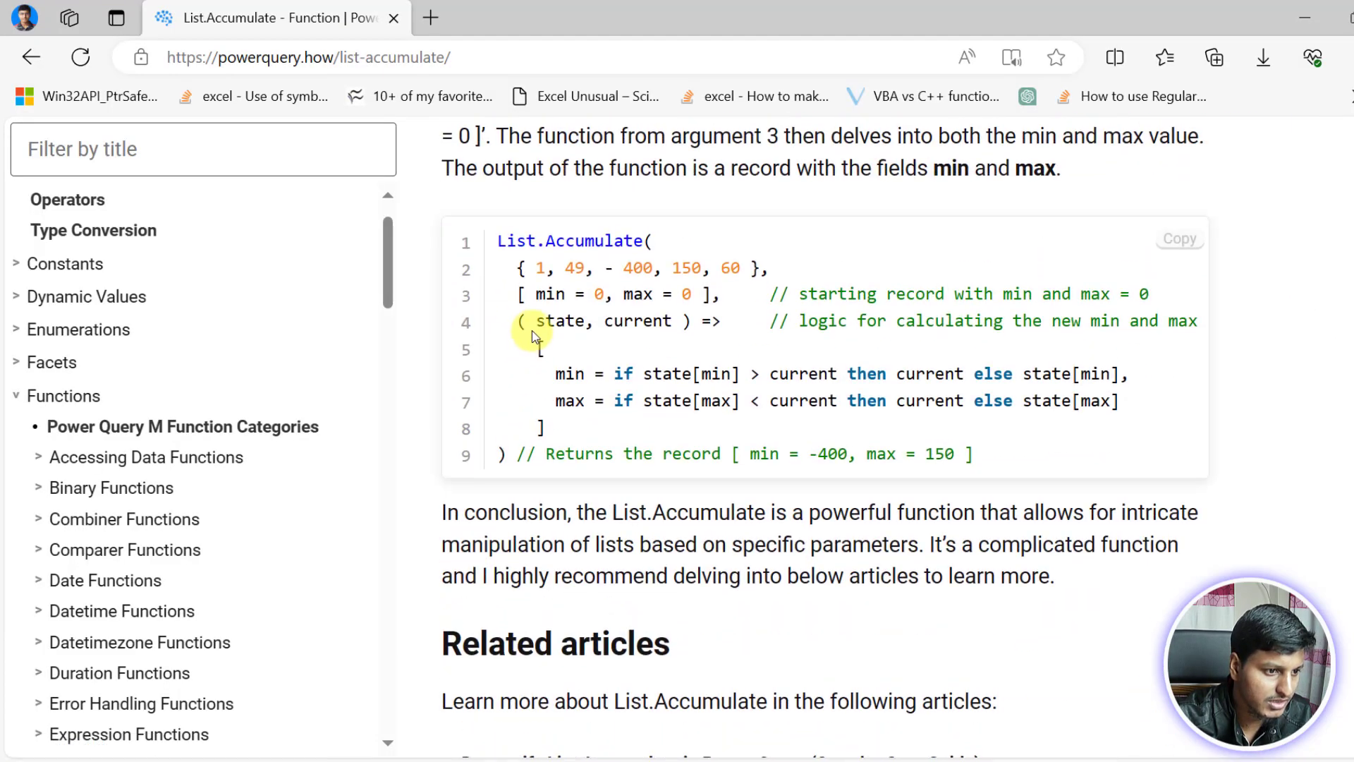
left_click(520, 268)
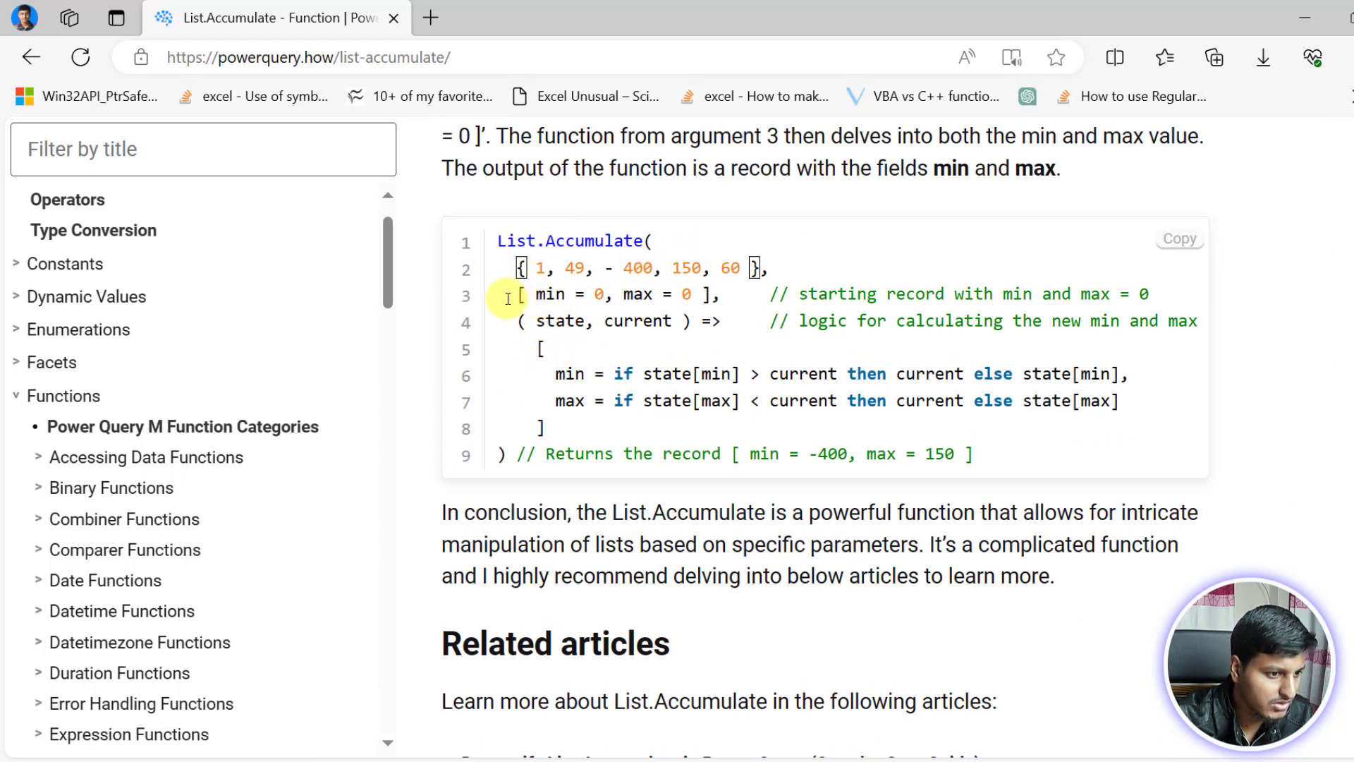
left_click_drag(517, 294, 847, 295)
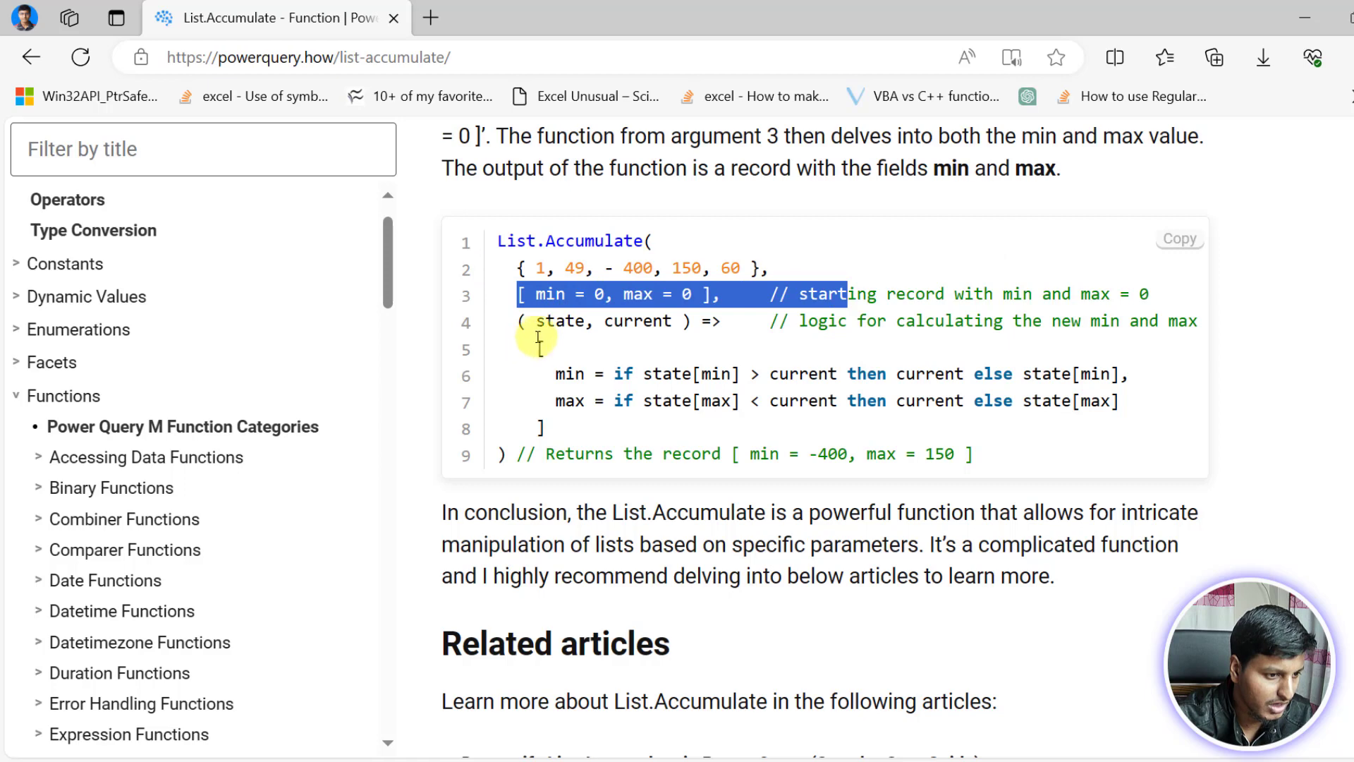
left_click_drag(508, 321, 720, 316)
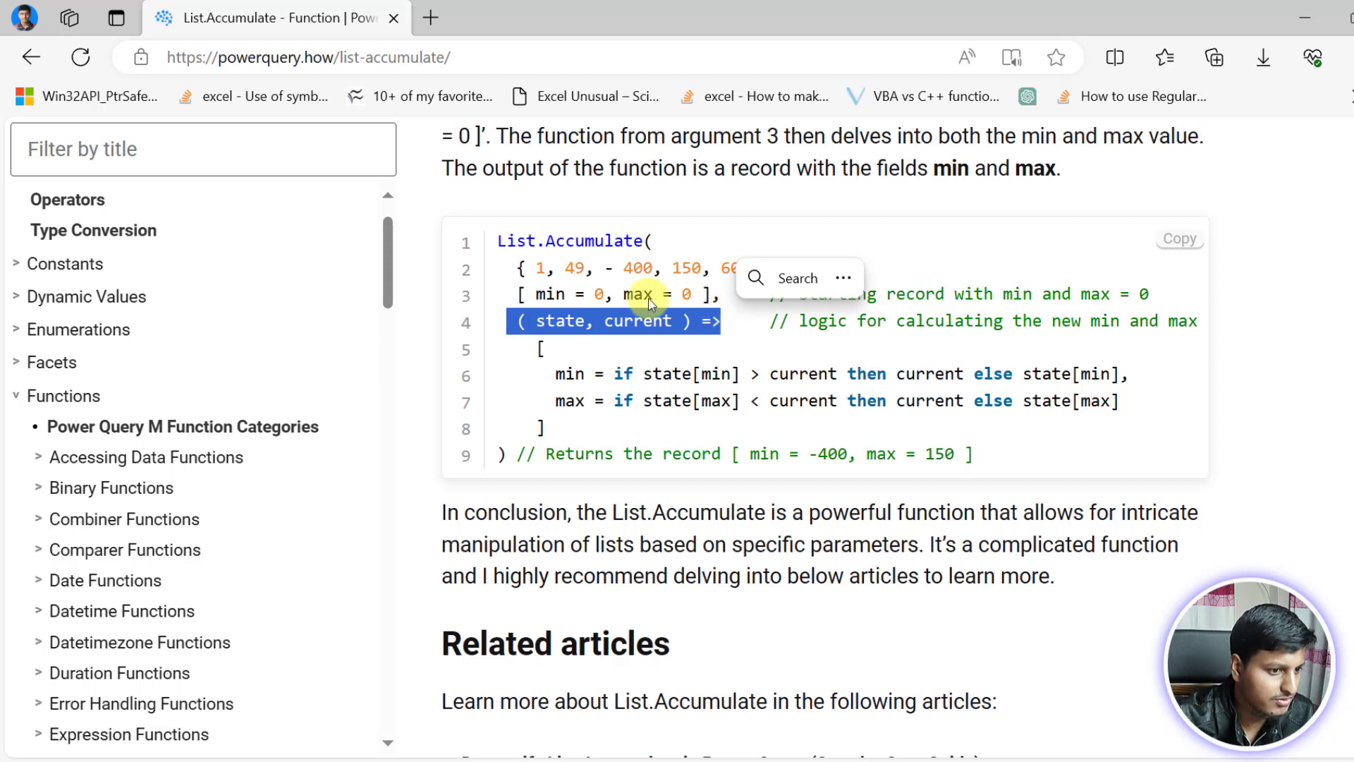
left_click_drag(518, 294, 768, 307)
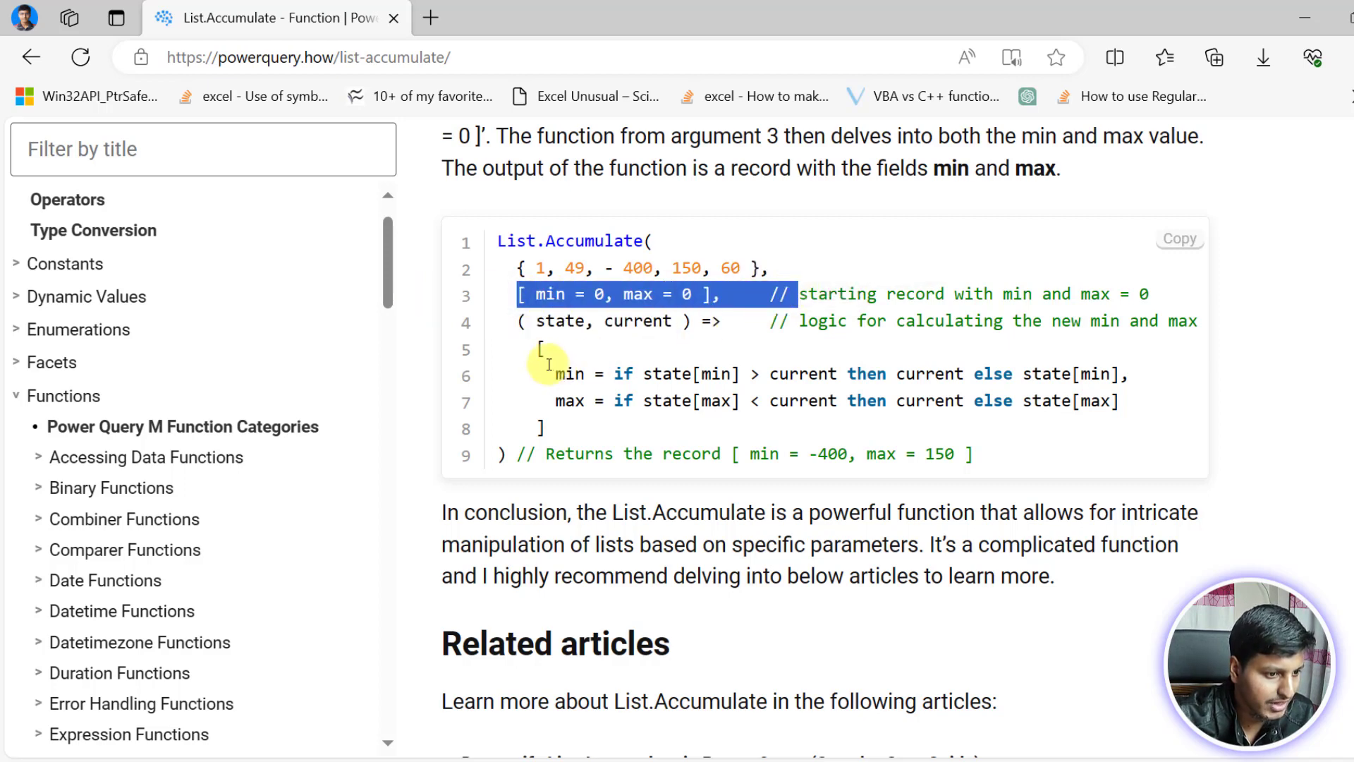
left_click_drag(541, 347, 578, 415)
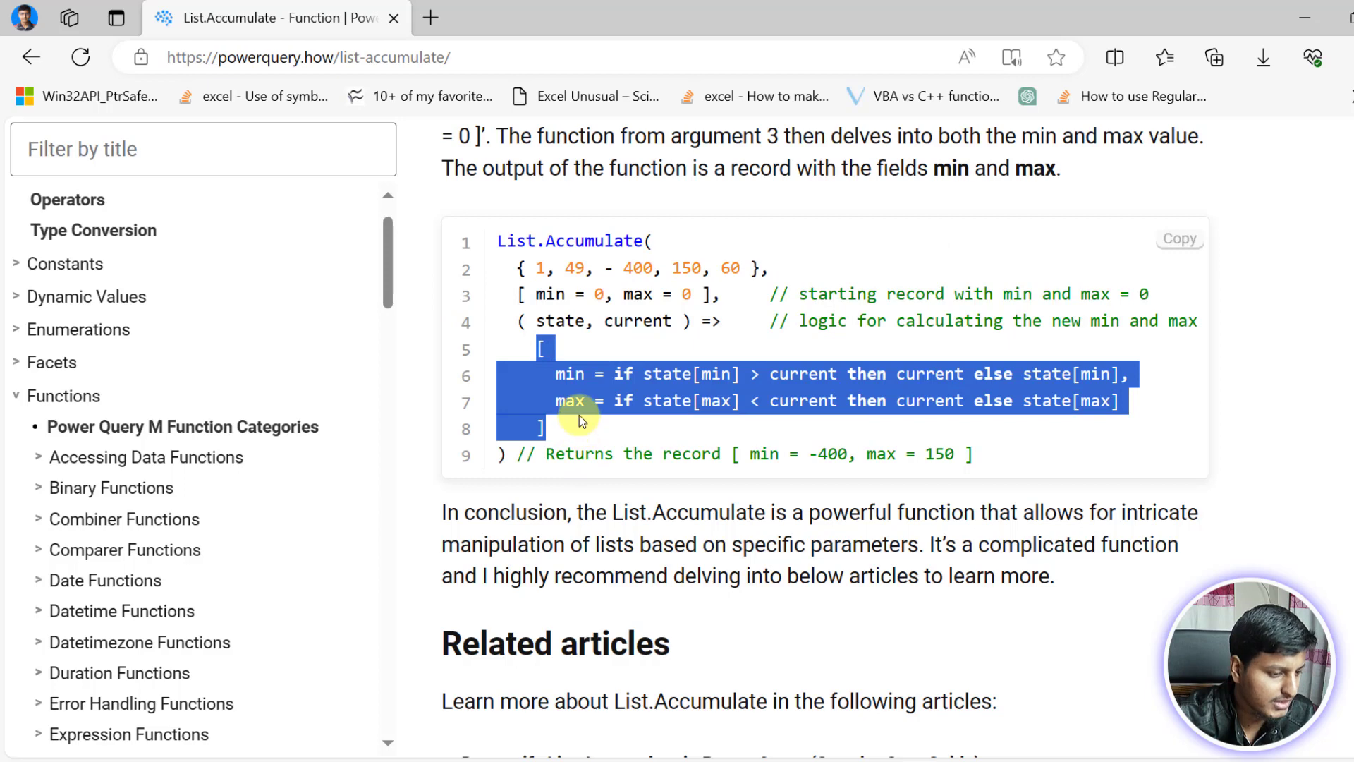
left_click(610, 302)
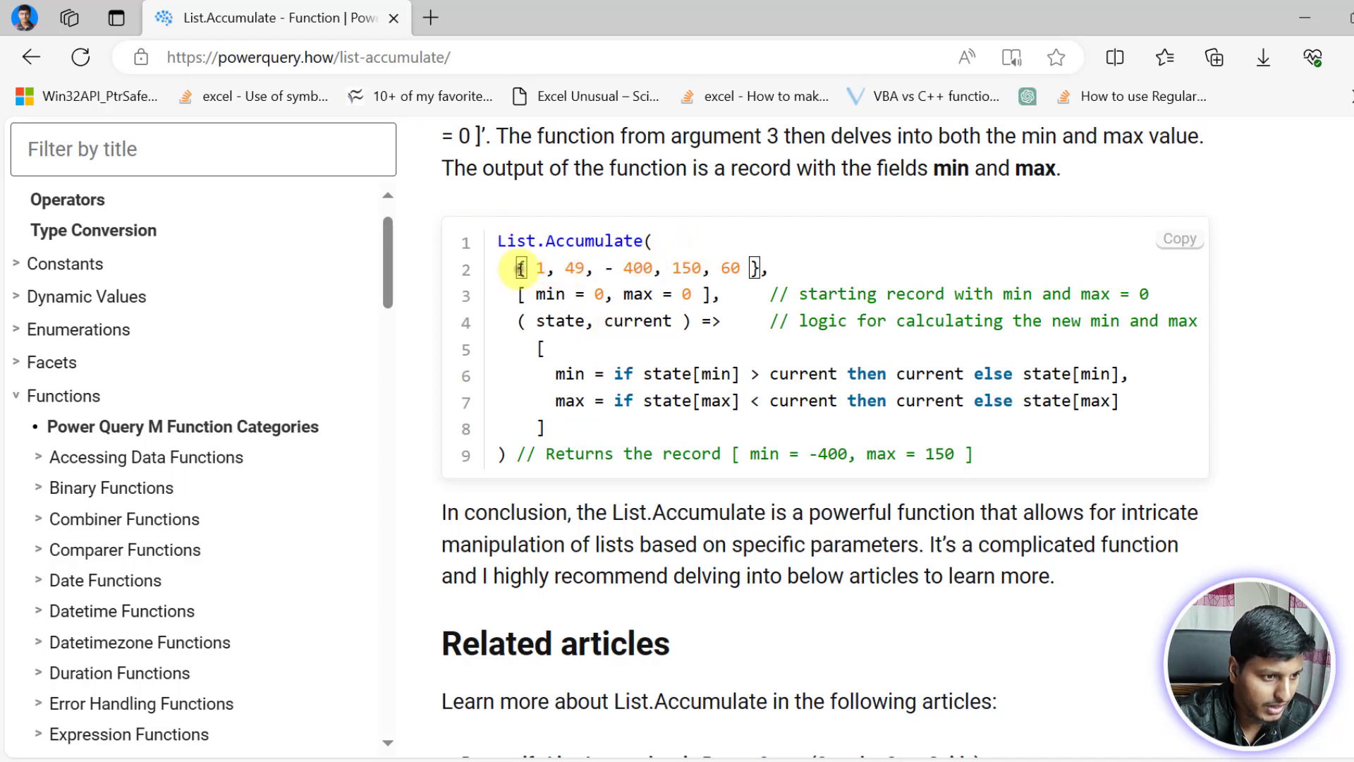
Step: Copy the example list { 1, 49, - 400, 150, 60 } and make it the whole formula of Custom1 in Power Query Editor
left_click_drag(516, 268, 760, 267)
key("ctrl+c")
key("alt+Tab")
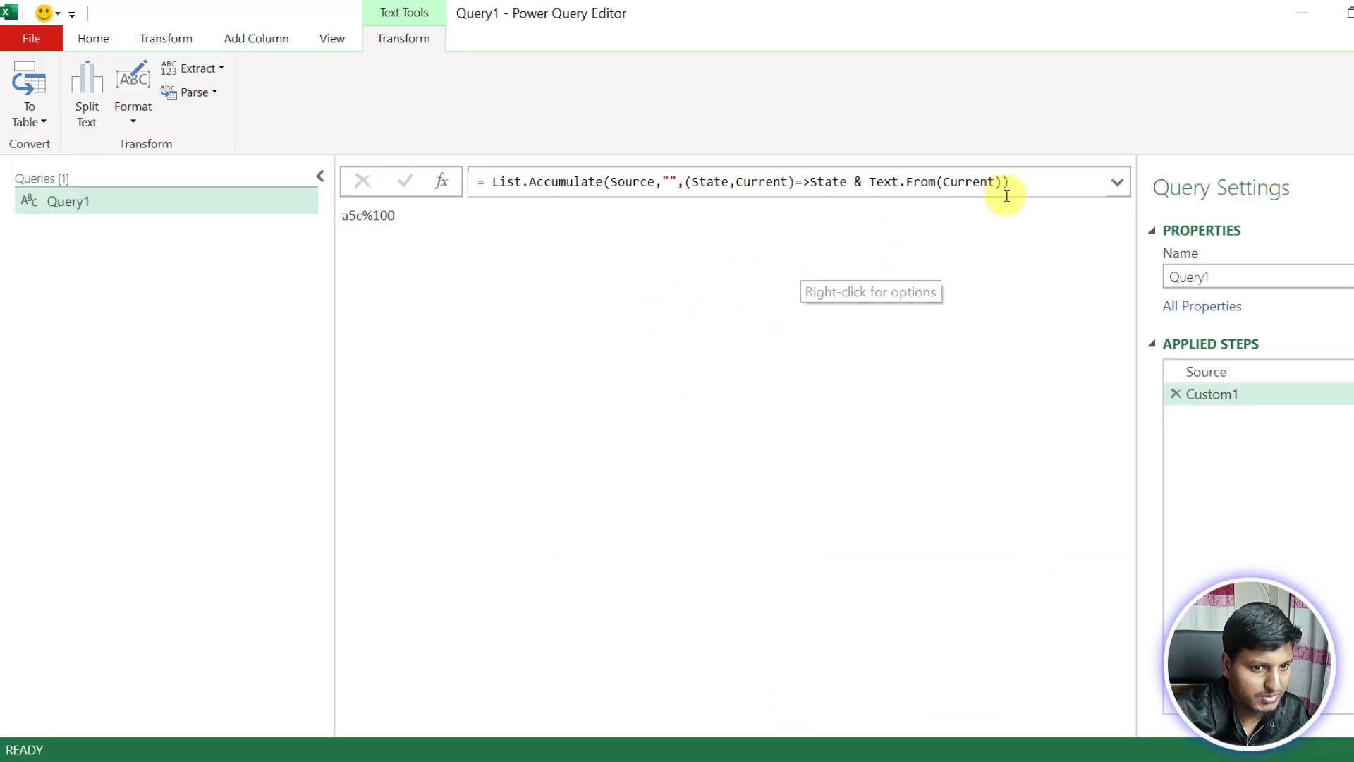
left_click_drag(1006, 191, 486, 185)
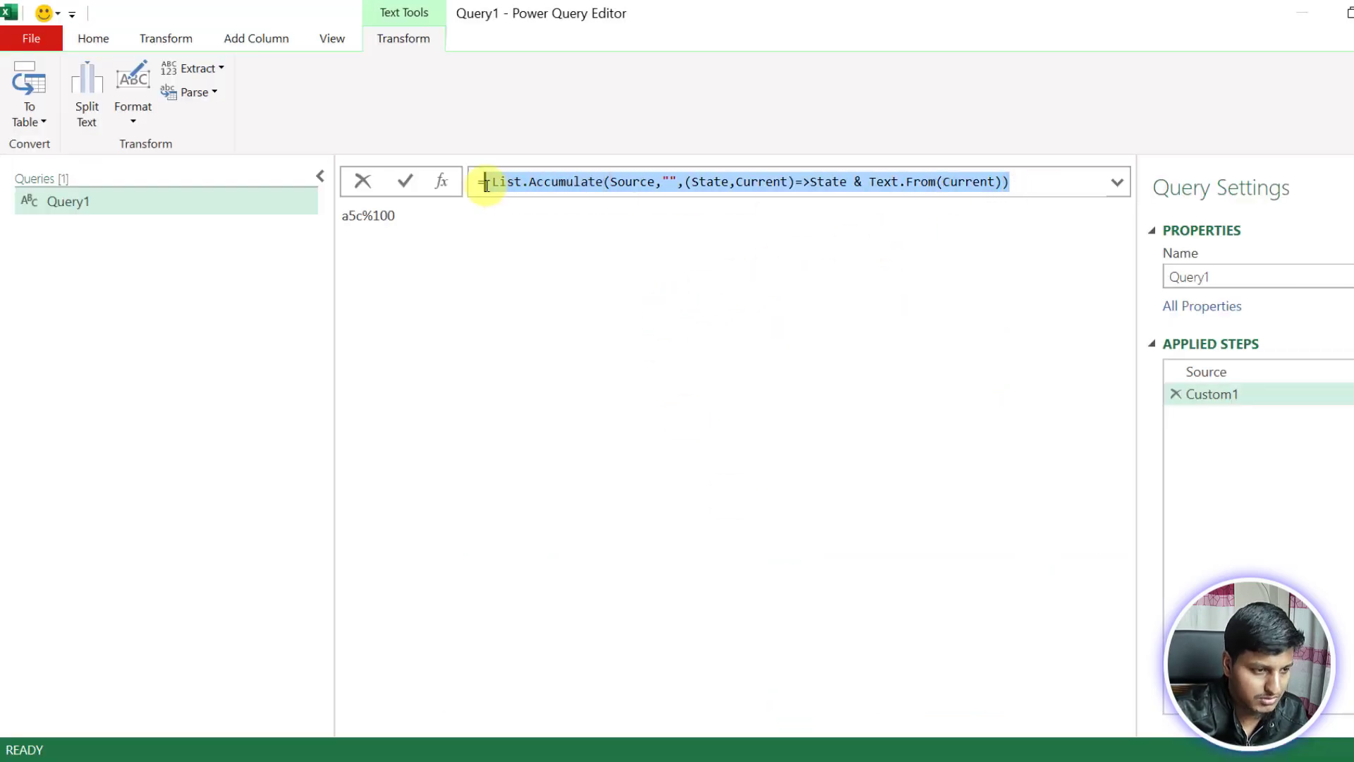
key("ctrl+v")
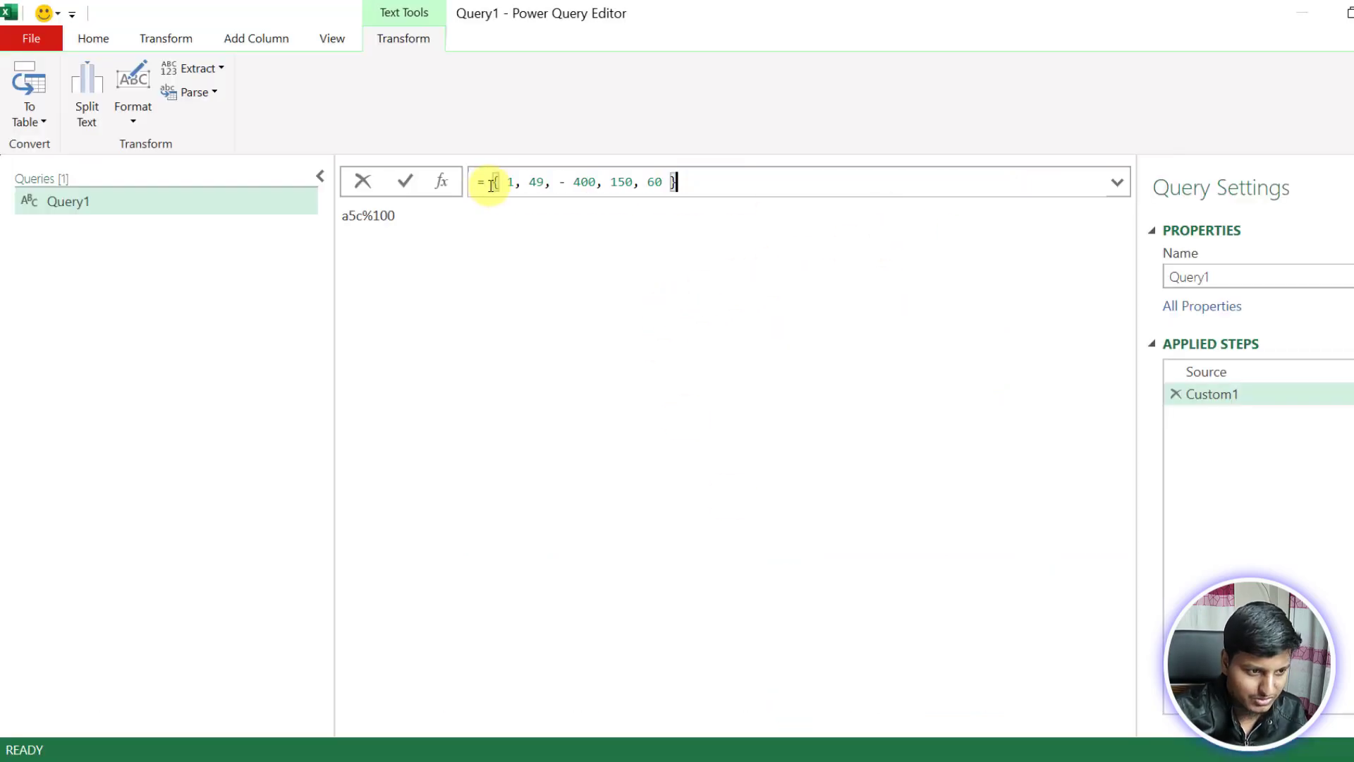
key("Return")
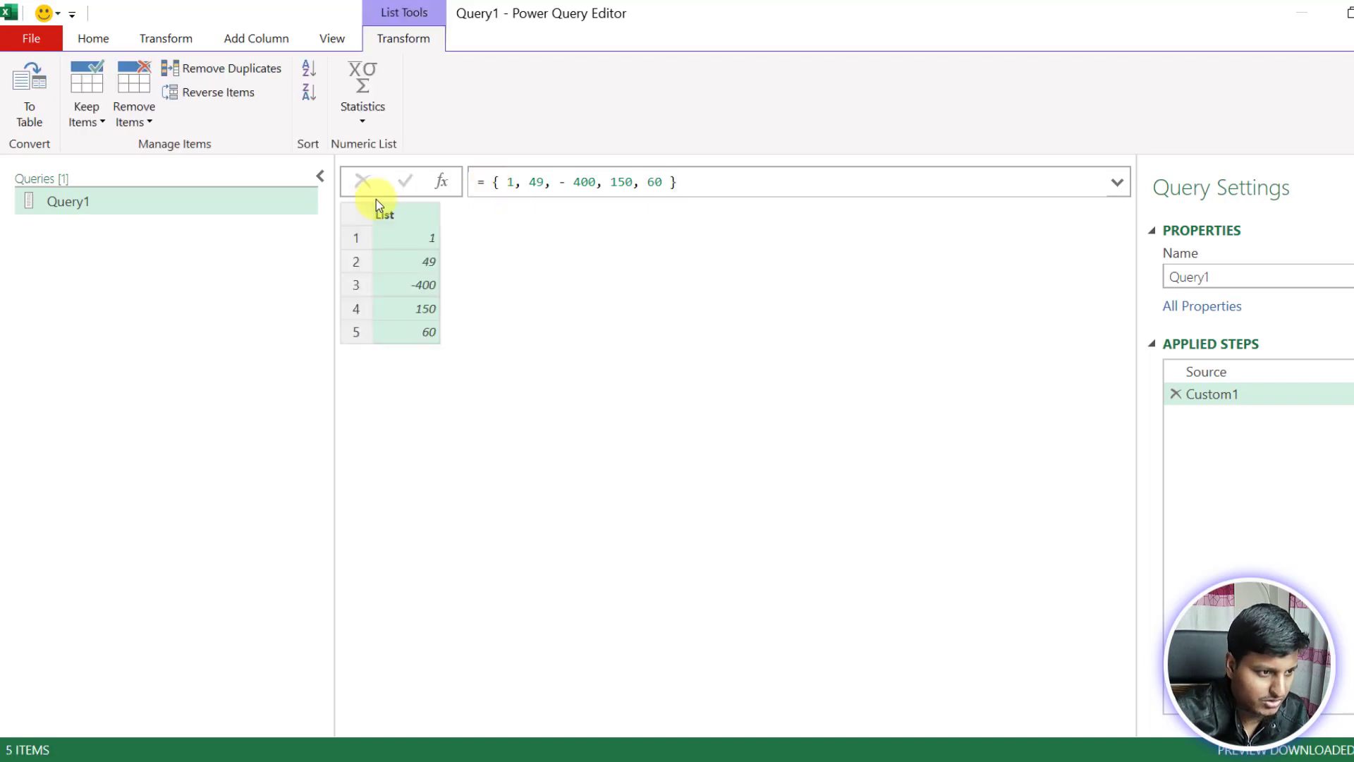
Step: Add a custom step after Custom1 with the record formula [min=List.Min(Custom1),Max=List.Max(Custom1)] and apply it
left_click(444, 181)
left_click(484, 181)
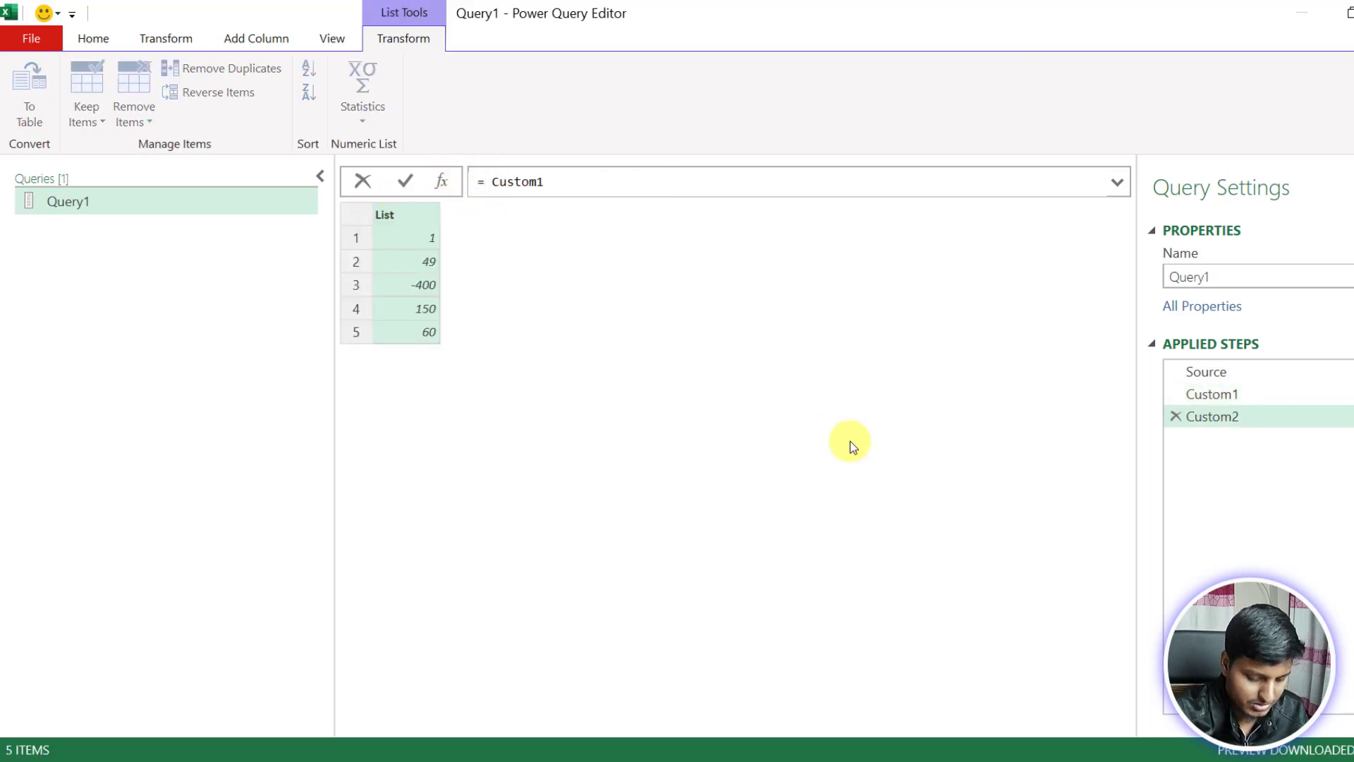
type("[min=1")
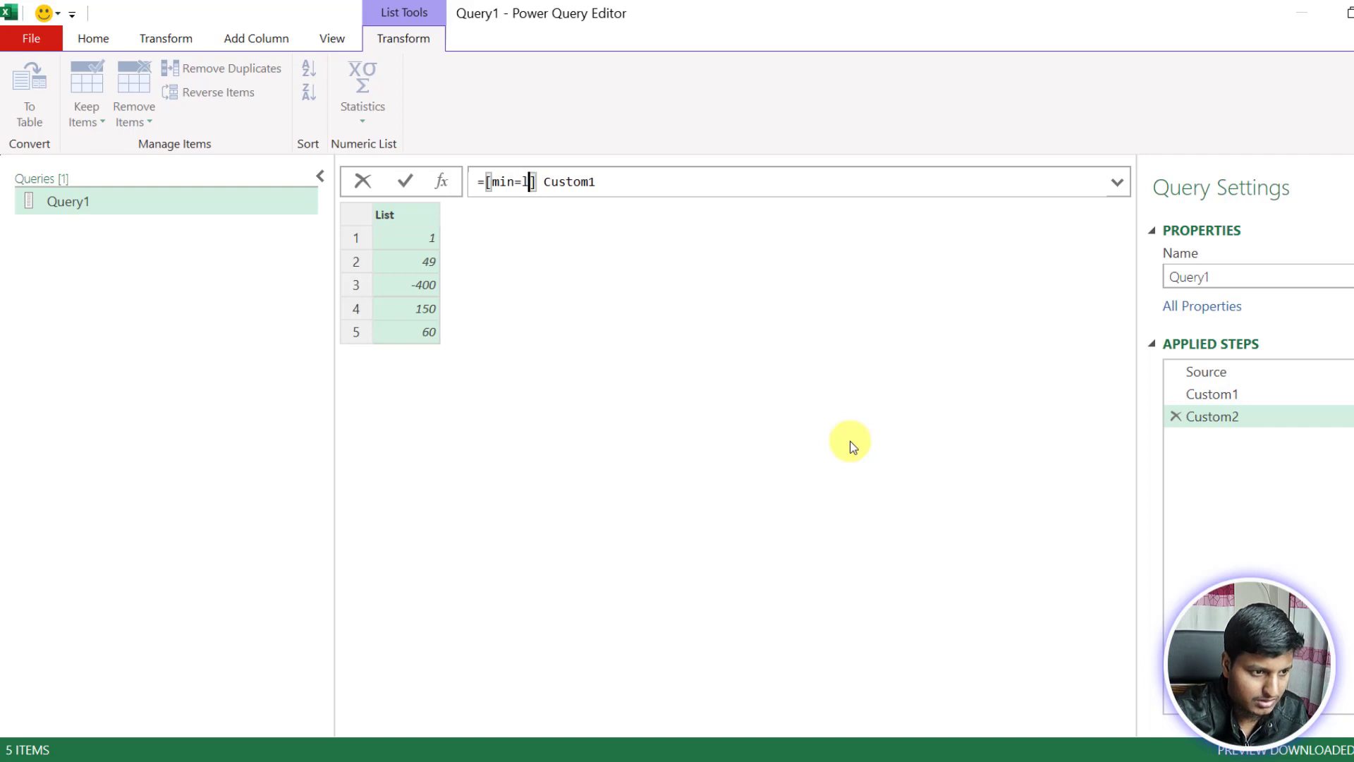
type("ist.M")
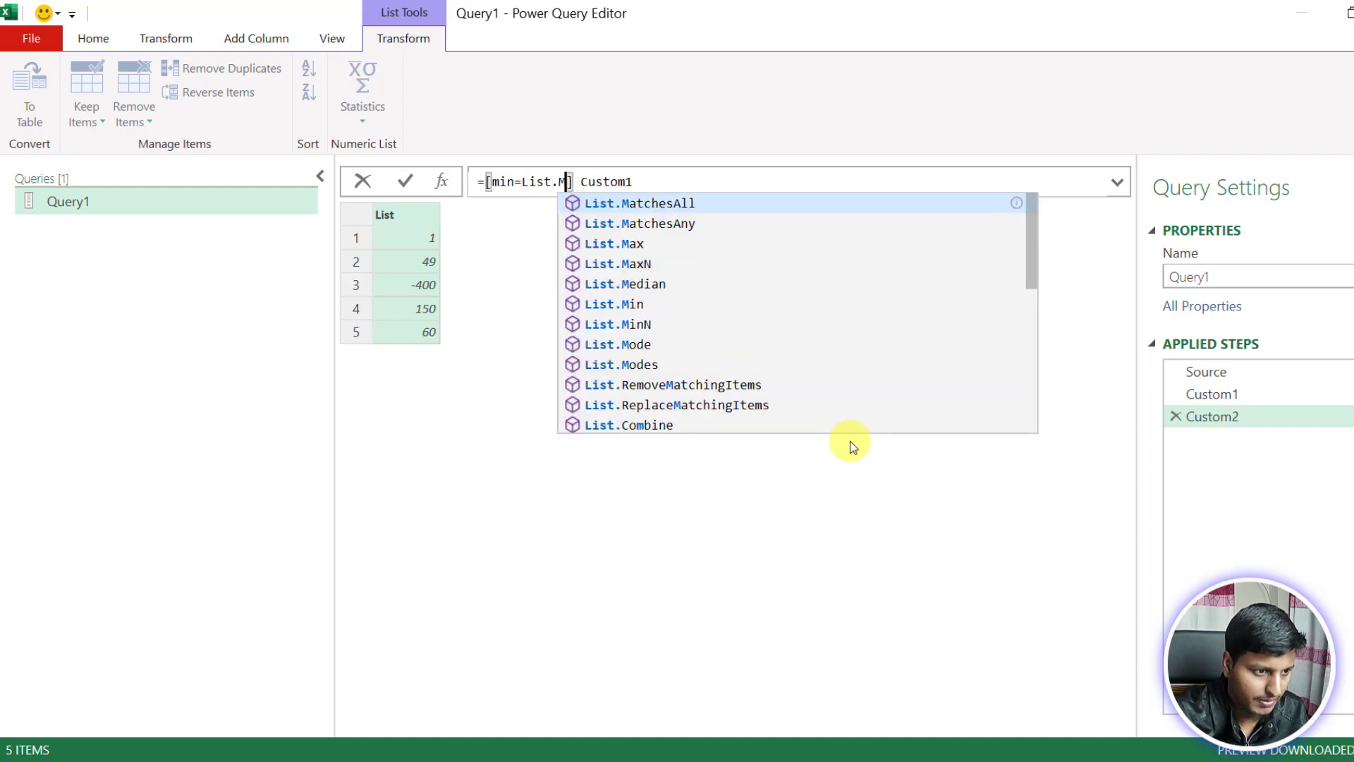
type("in(Cus")
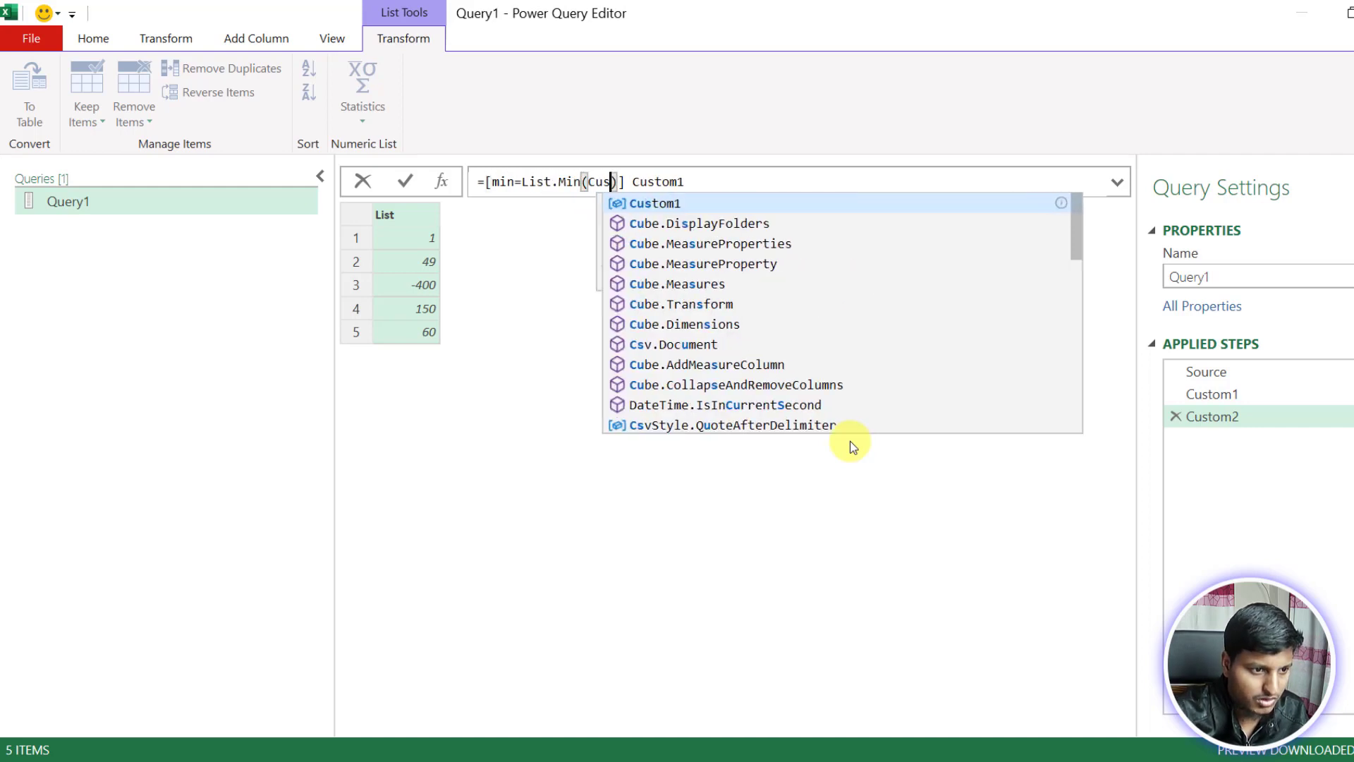
type("tom1),MM")
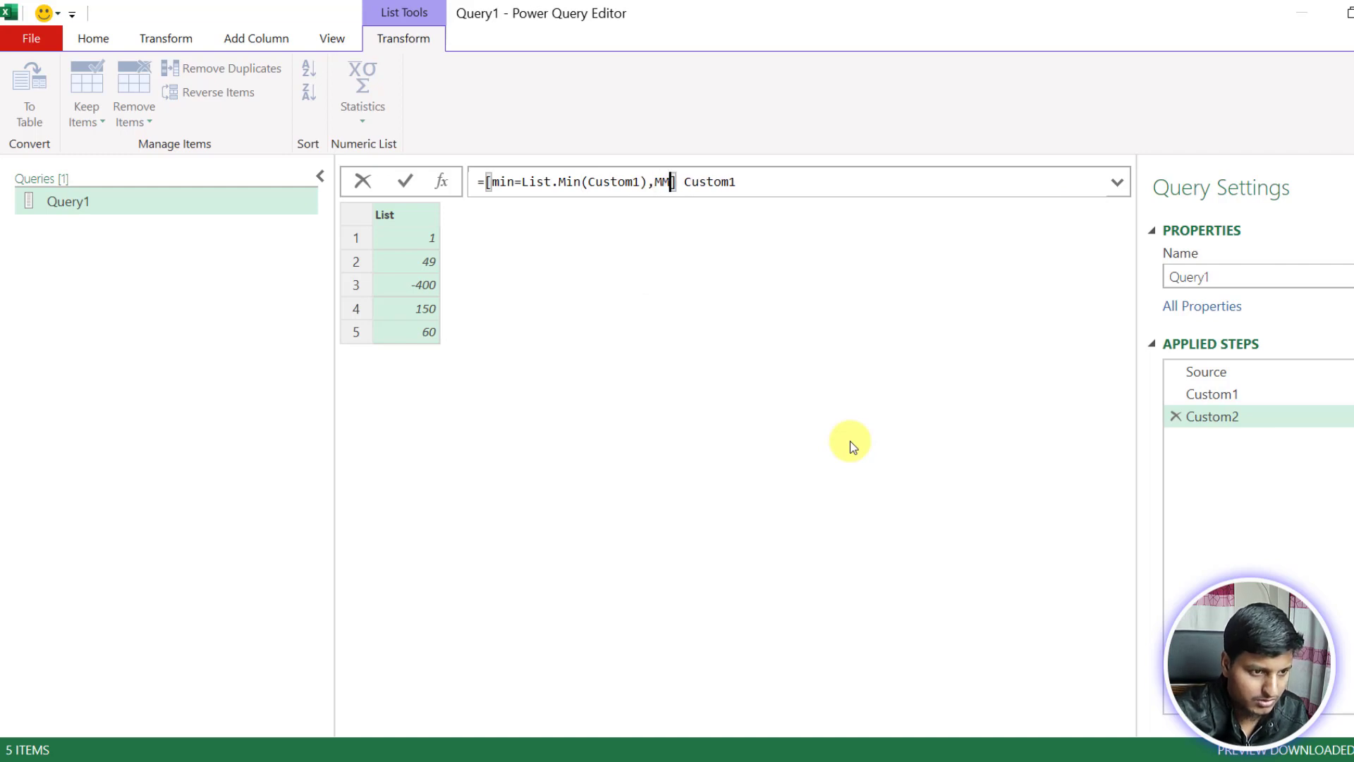
type("x=List.Max")
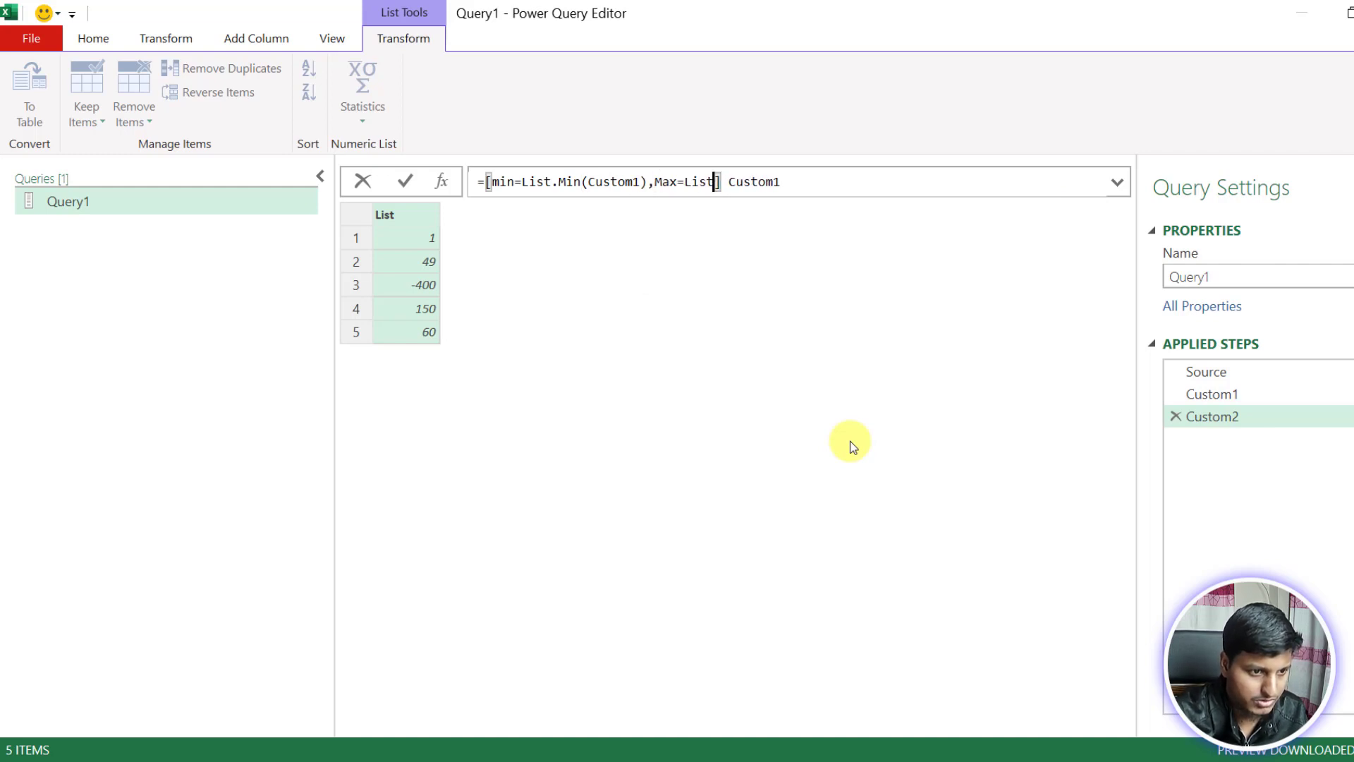
type("(Custom1)")
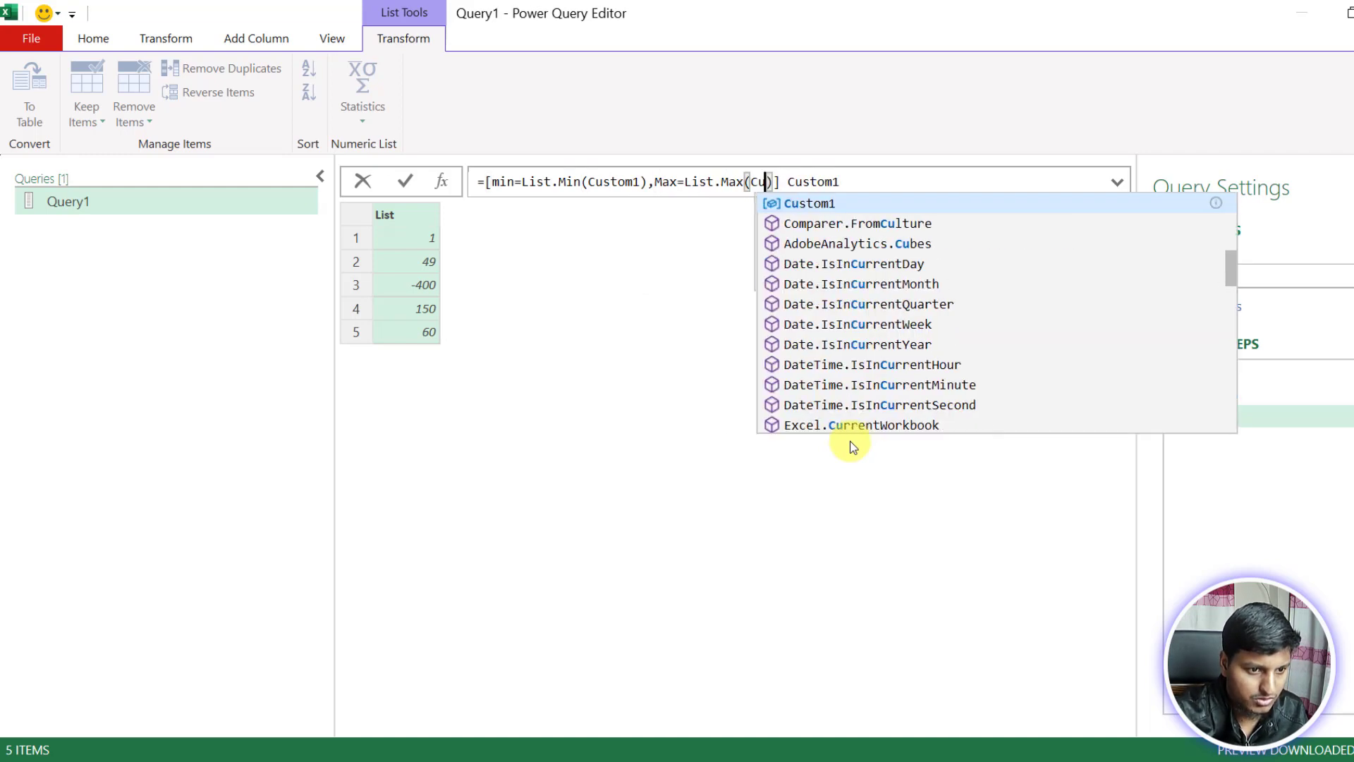
key("Return")
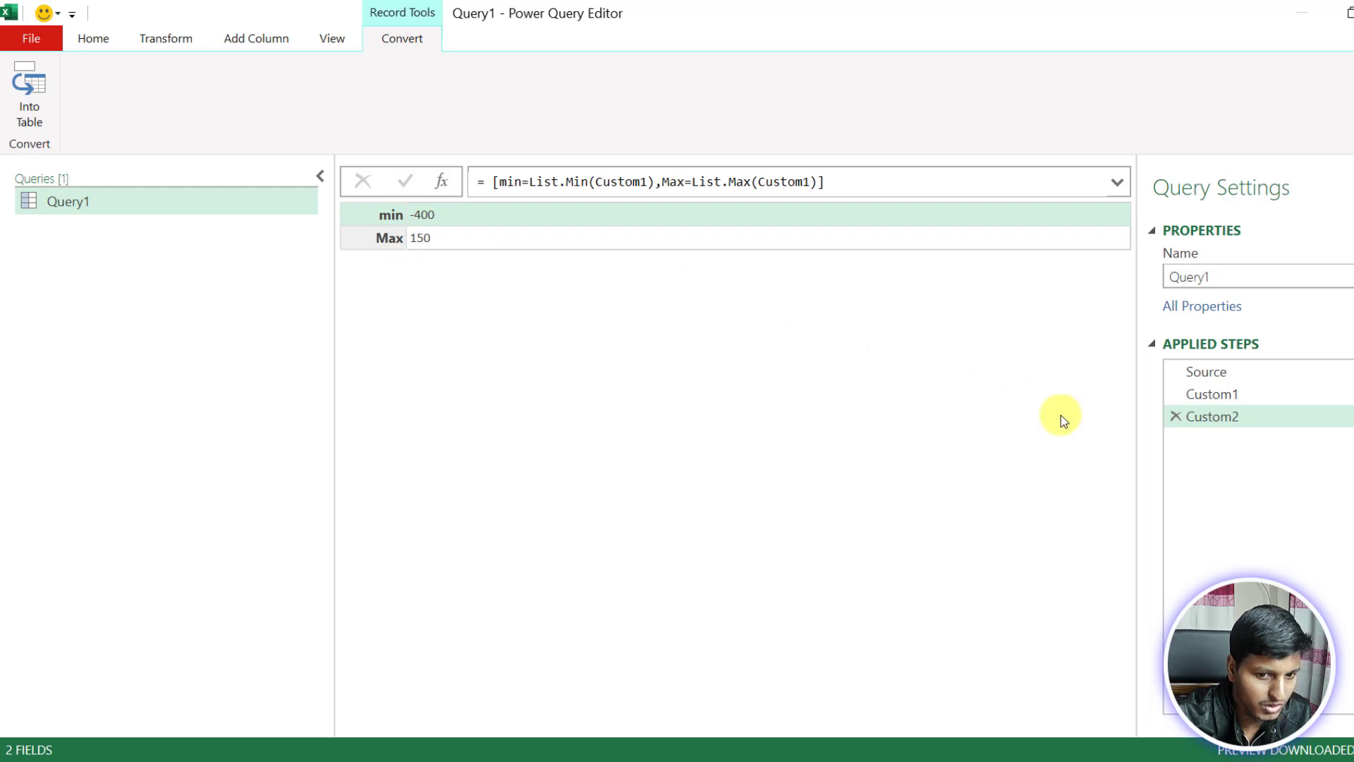
Step: Compare Custom1 with Custom2, add another custom step after Custom2 and begin its formula as List.Accumulate(Custom1,
left_click(1251, 395)
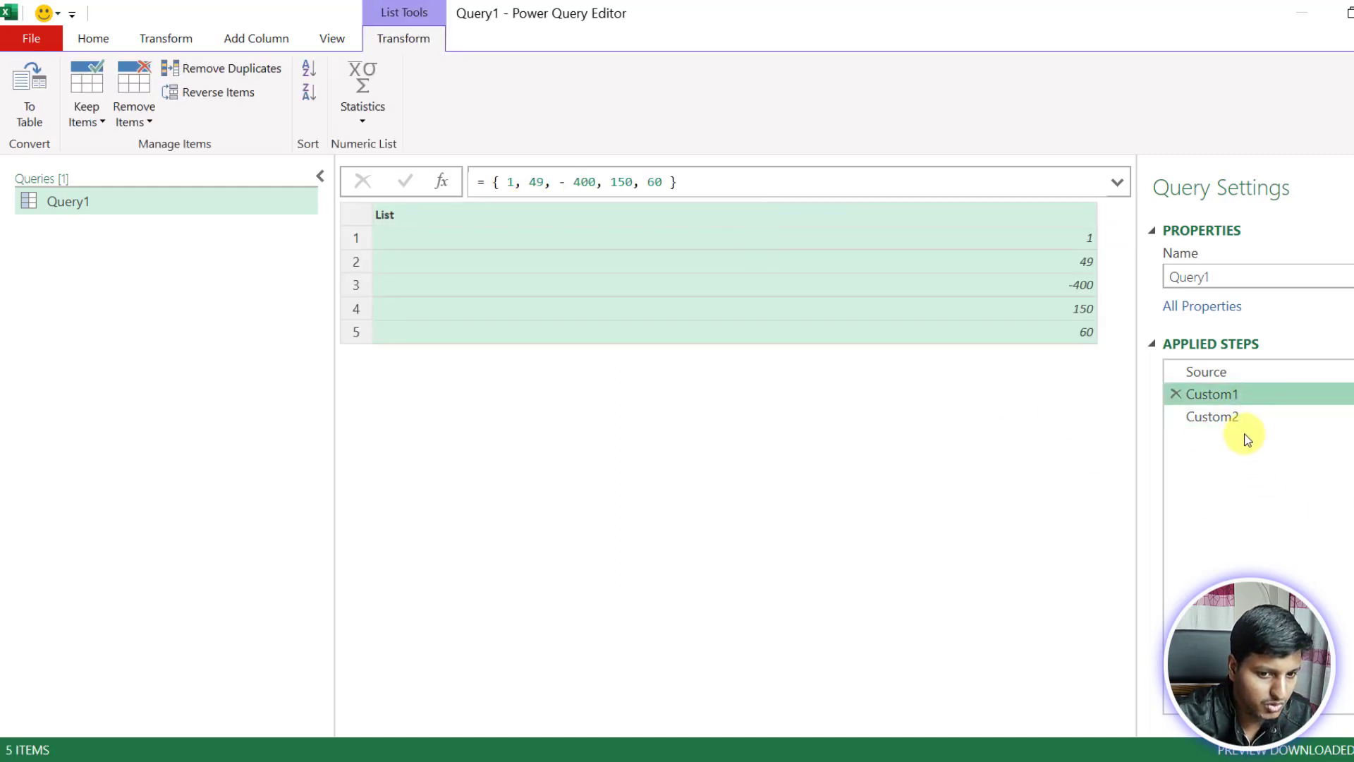
left_click(1238, 413)
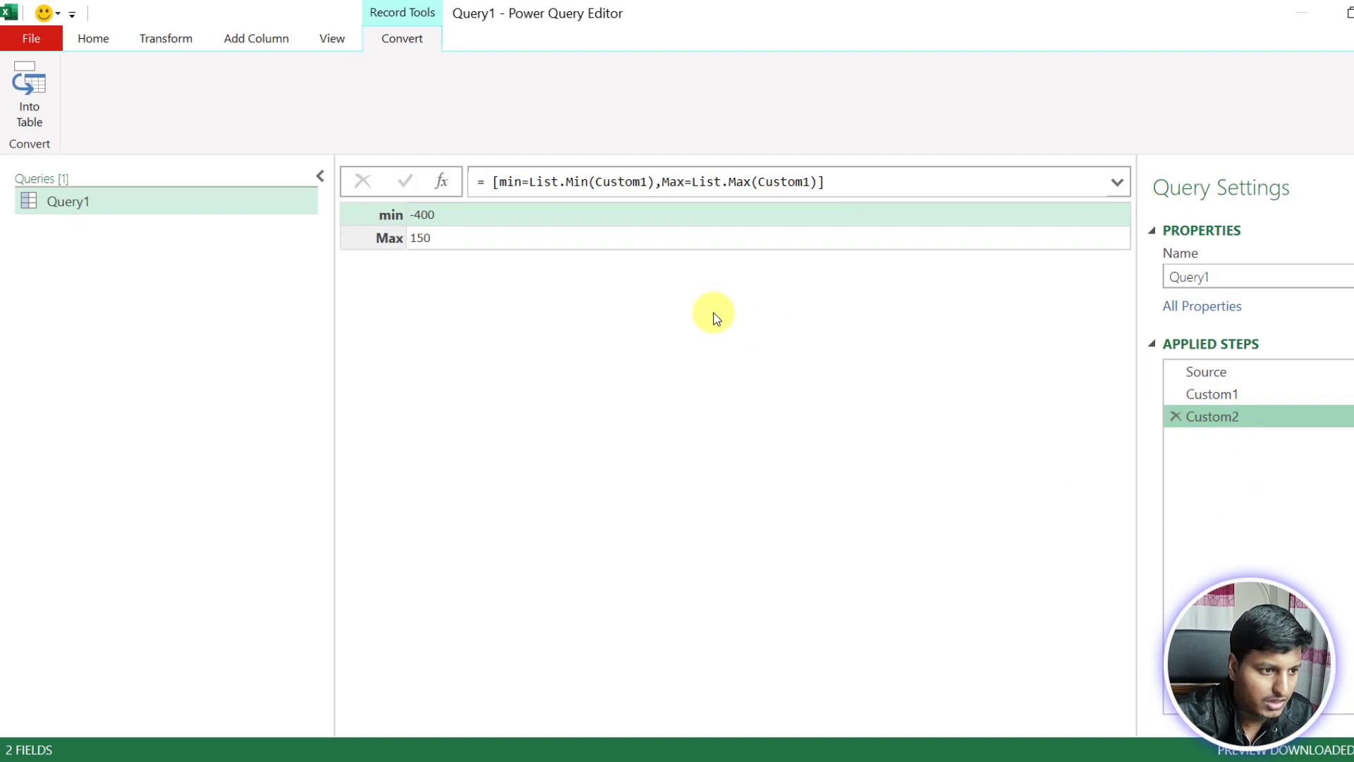
left_click(443, 182)
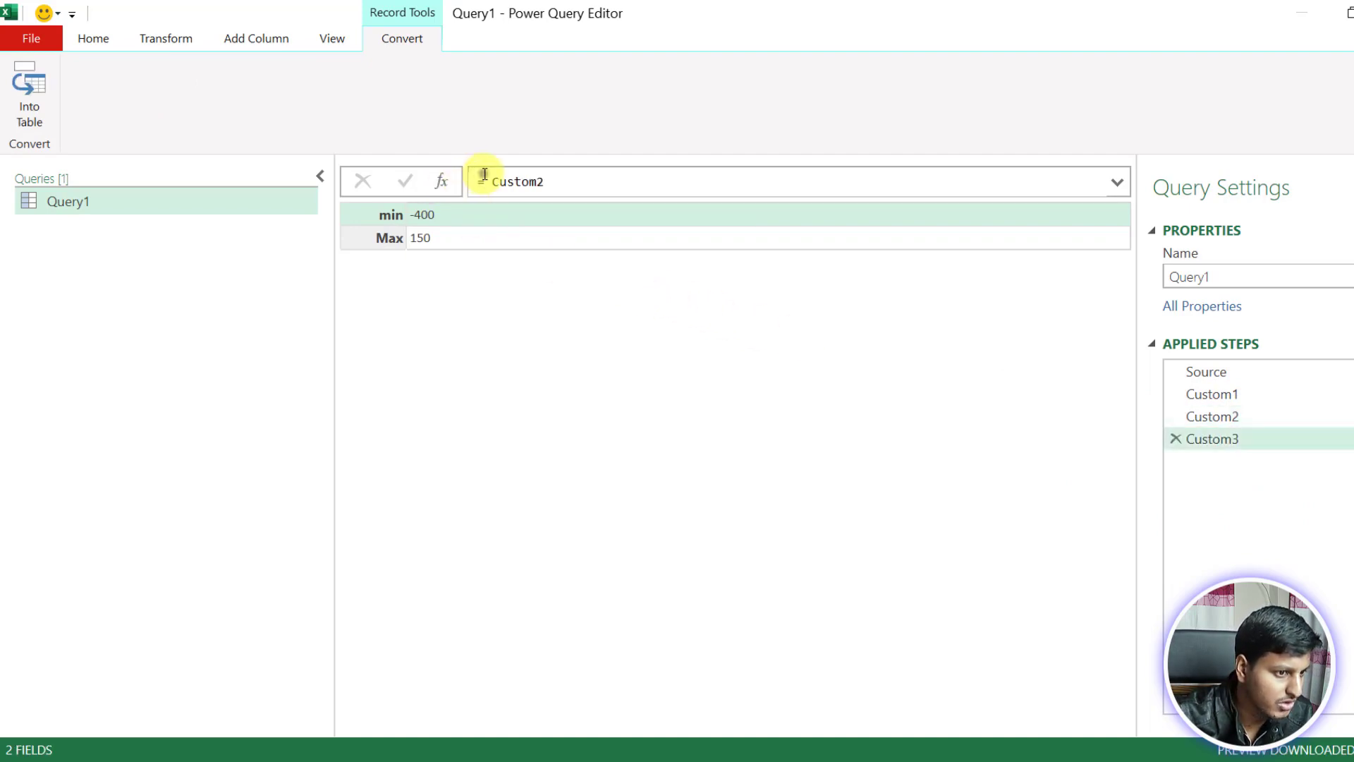
left_click(484, 181)
type("List.Accumulate(")
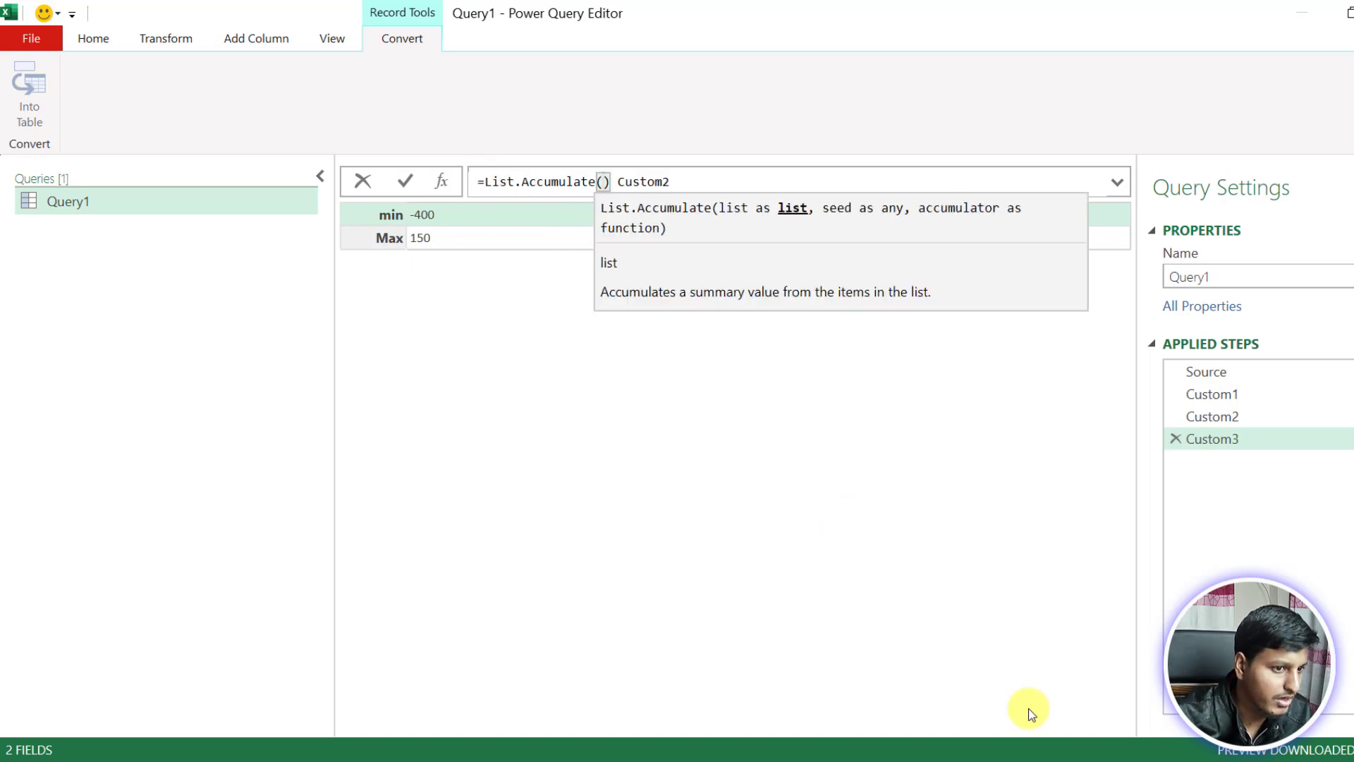
key("shift+Right")
key("shift+Right")
key("shift+Right")
key("shift+Right")
key("shift+Right")
key("shift+Right")
key("shift+Right")
key("shift+Right")
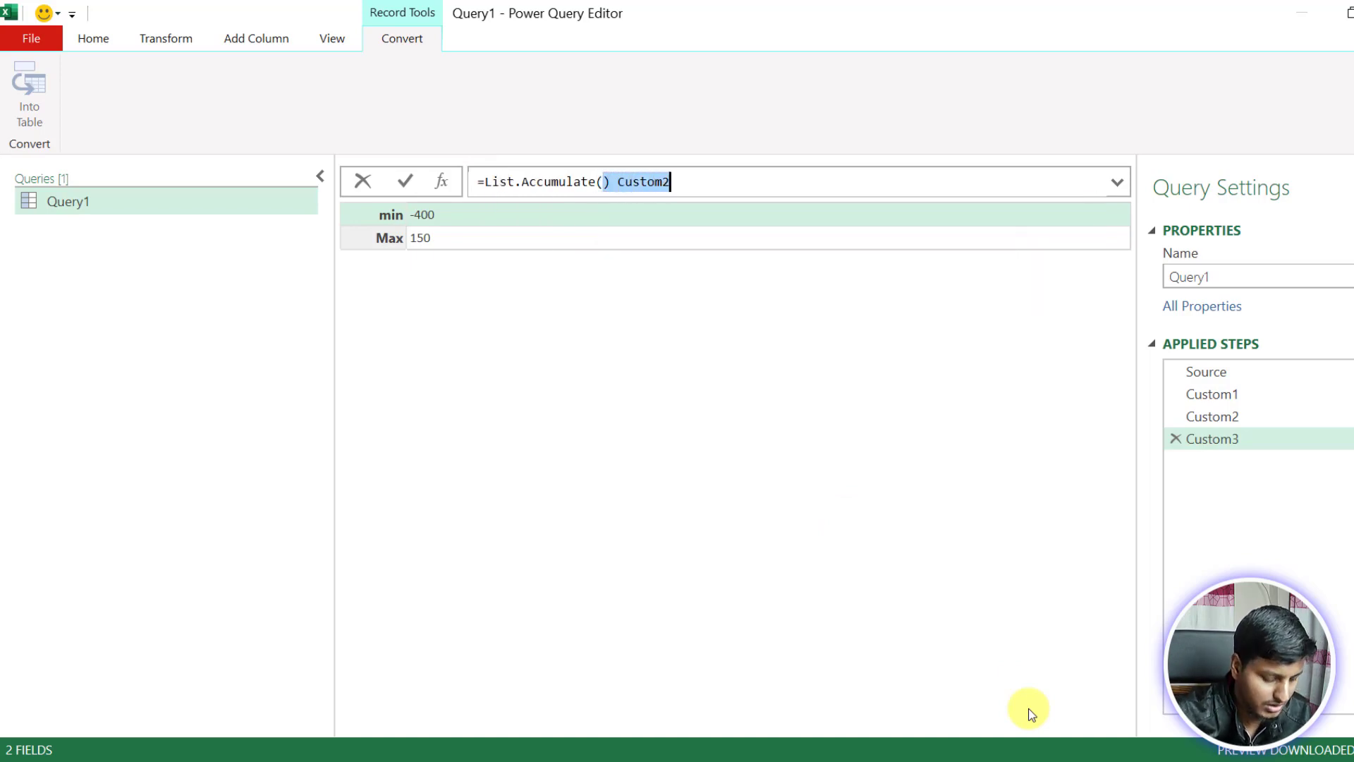
type("Custom1,")
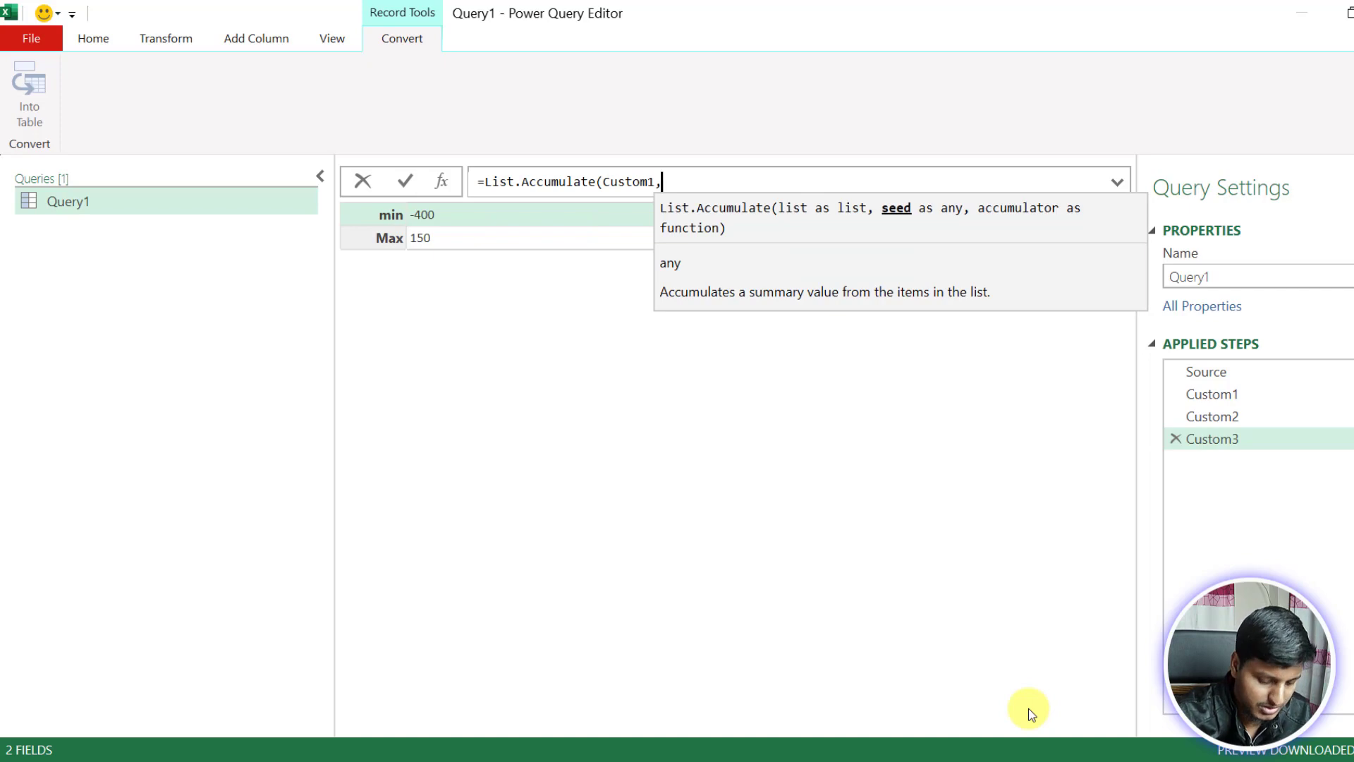
Step: Enter the seed record [Min=-1000000,Max=10000000] as the second argument of List.Accumulate
type("[Min=-")
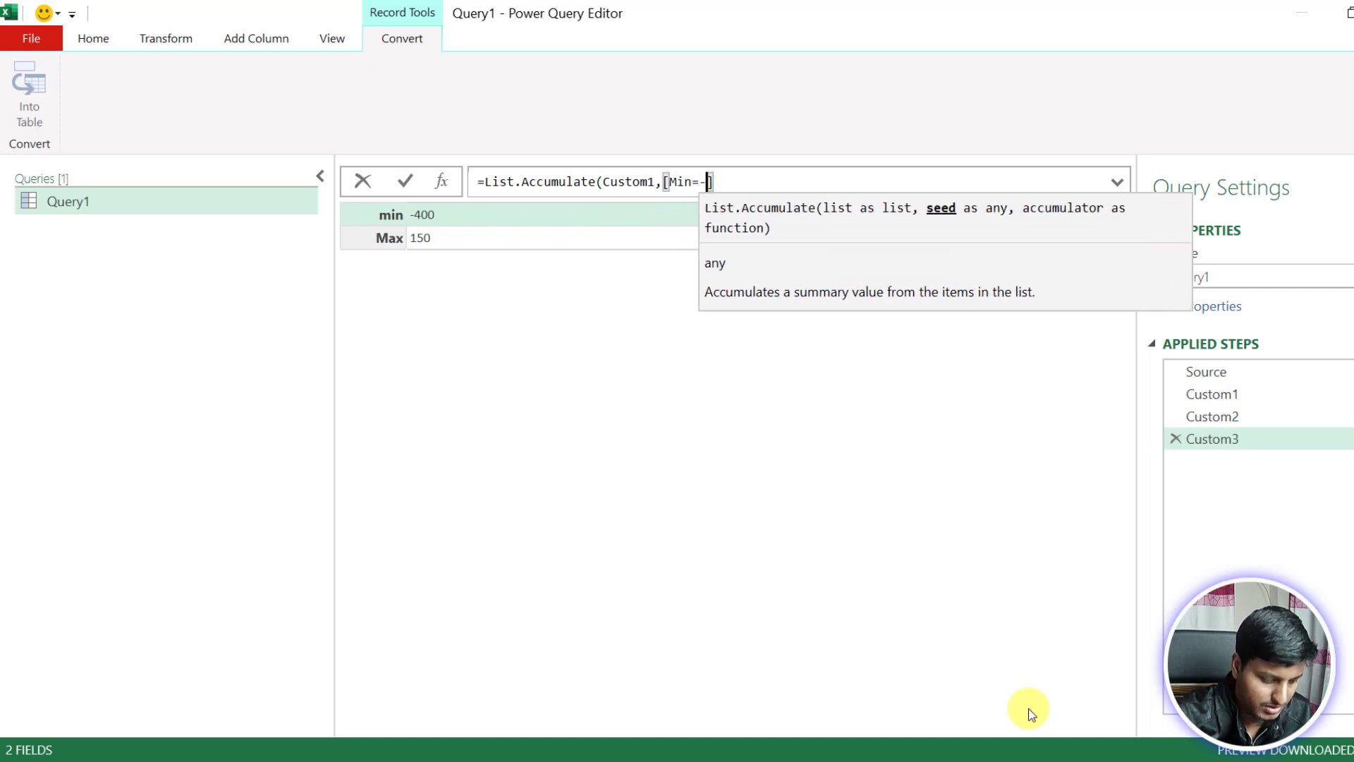
type("1000000,")
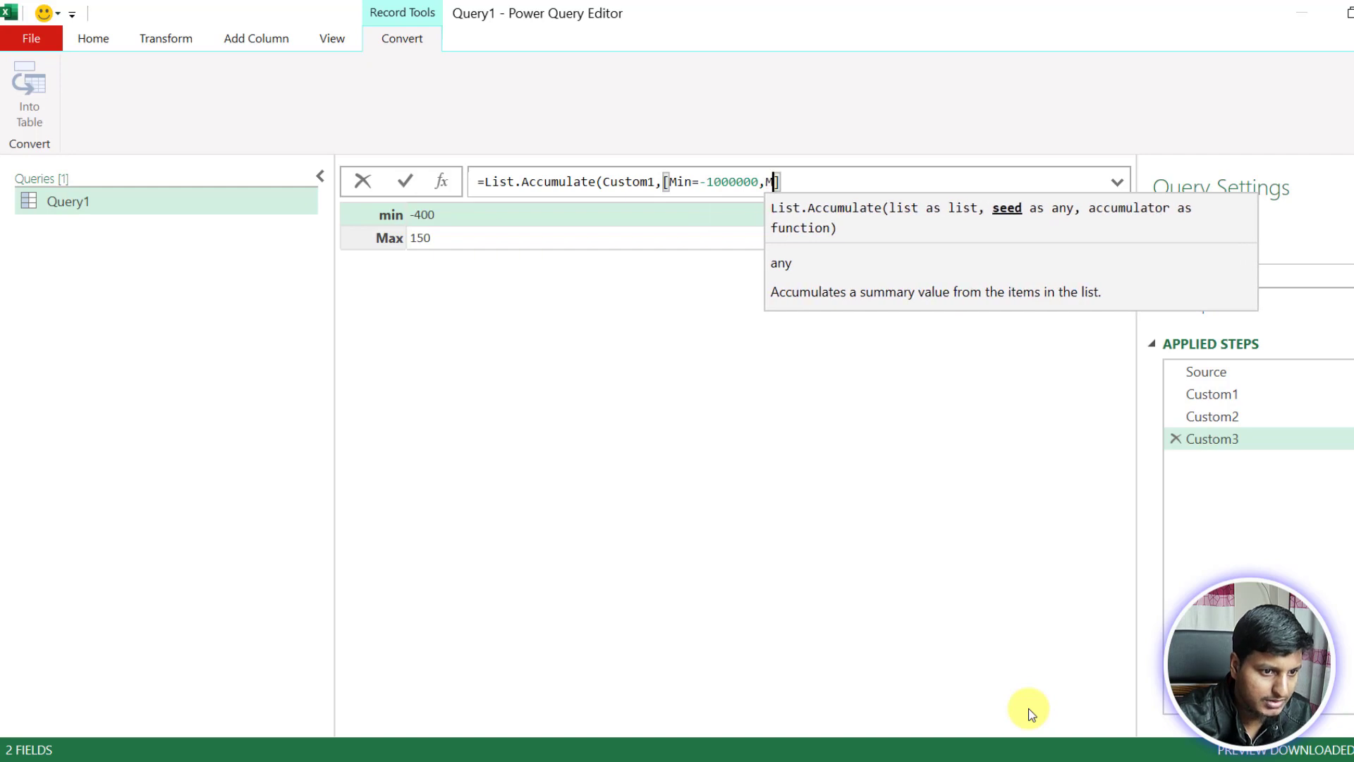
type("Max")
type("=1000000000000")
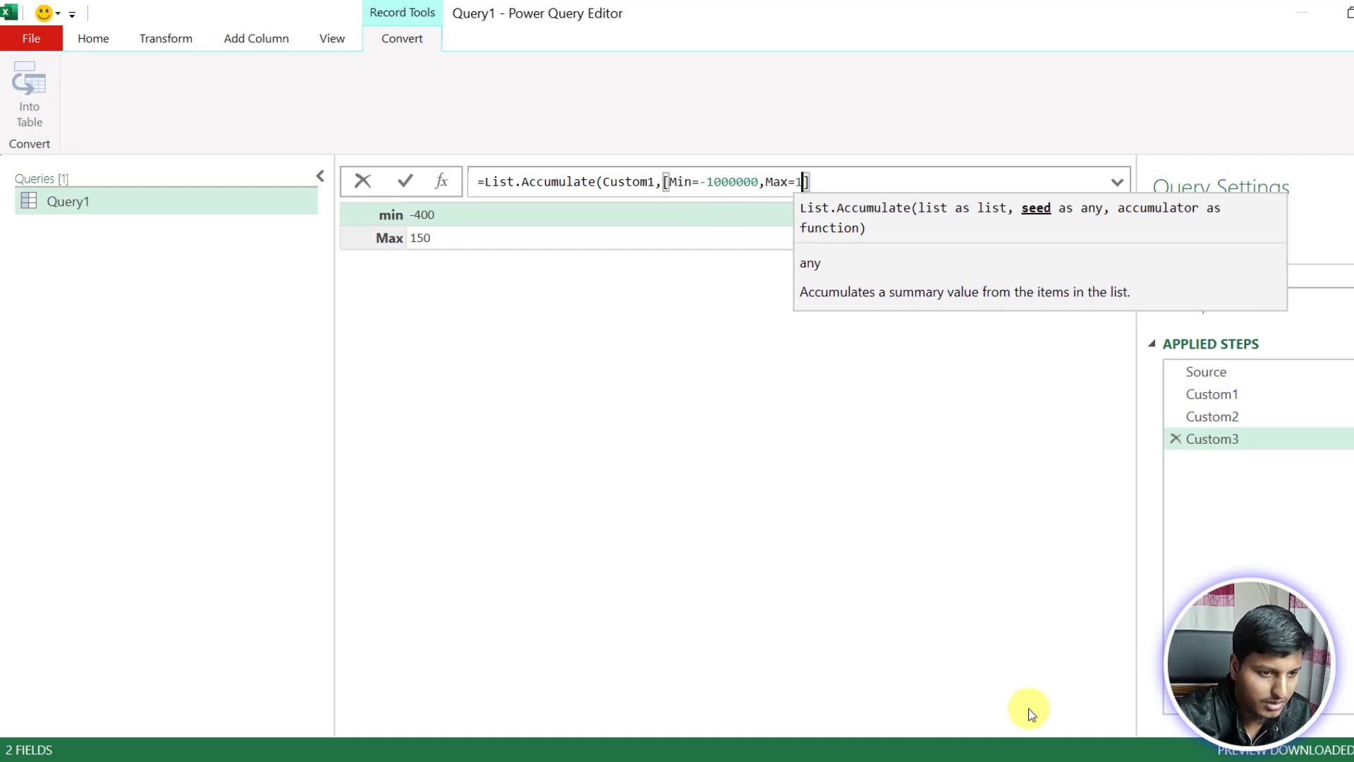
key("BackSpace")
key("BackSpace")
key("BackSpace")
key("BackSpace")
key("BackSpace")
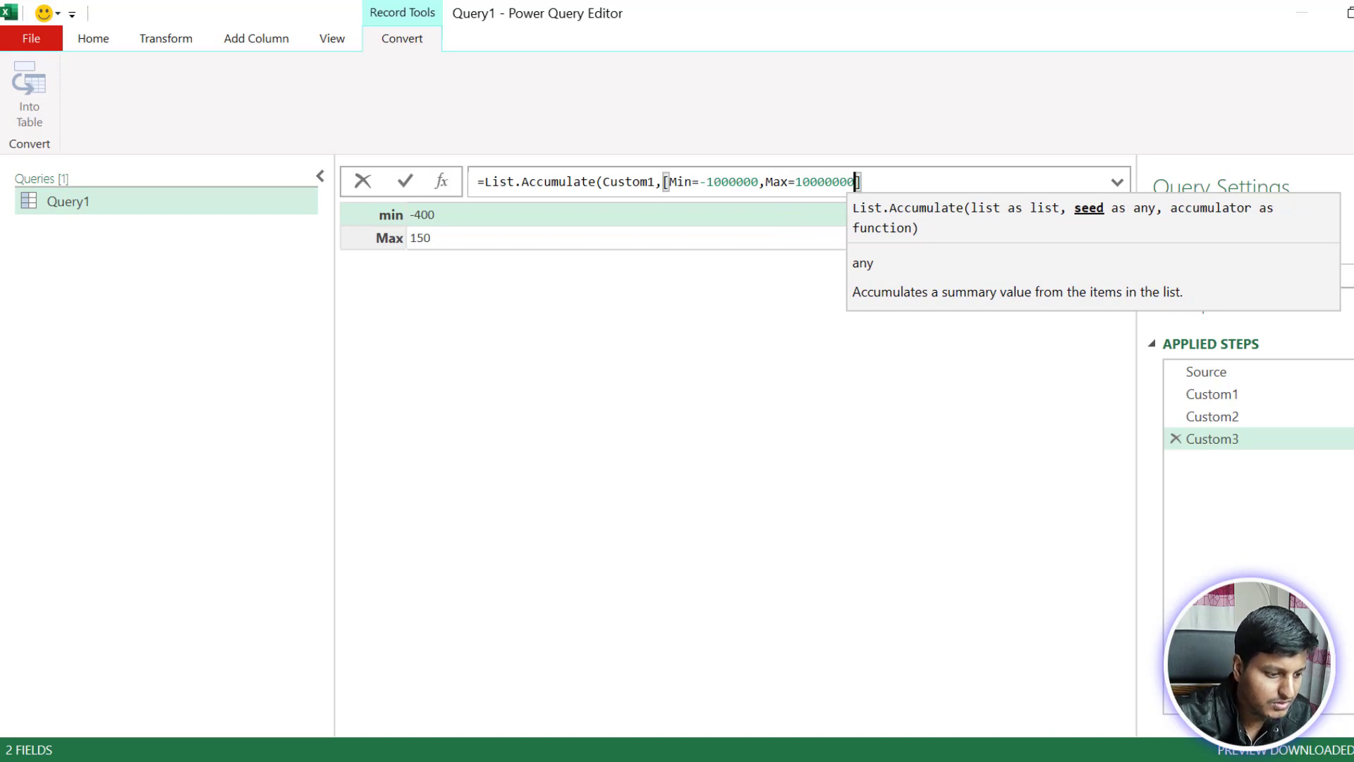
Step: Check the web example's seed, correct the seed record to [Min=1000000,Max=-10000000] and continue to the accumulator argument
key("alt+Tab")
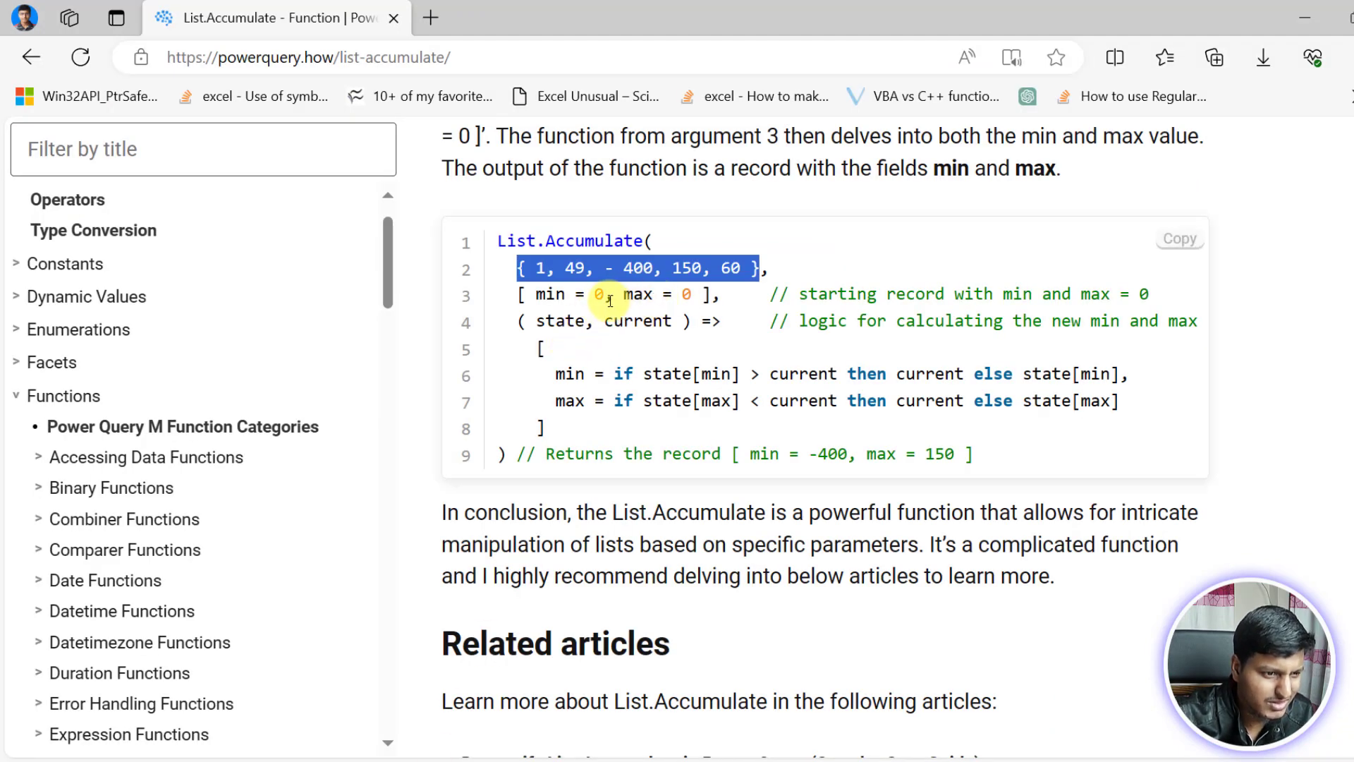
left_click(607, 760)
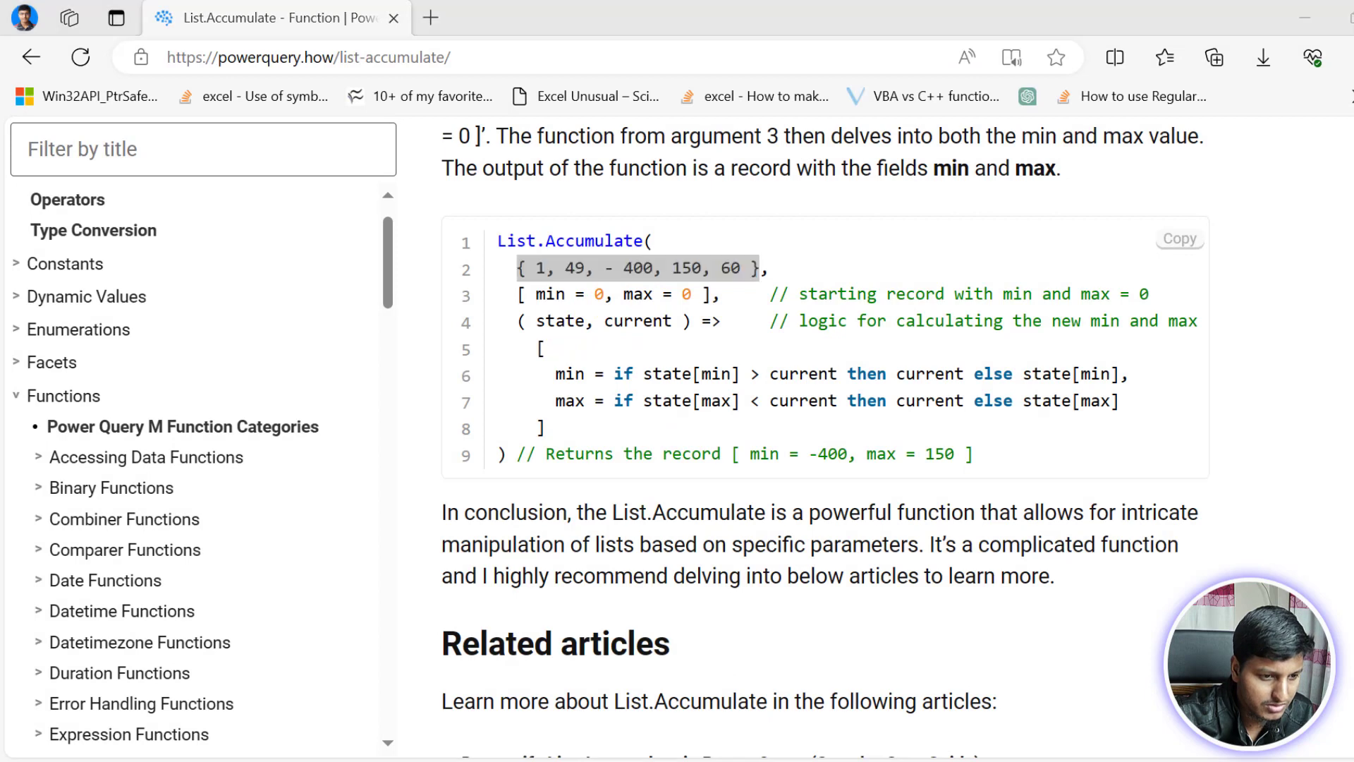
left_click(847, 181)
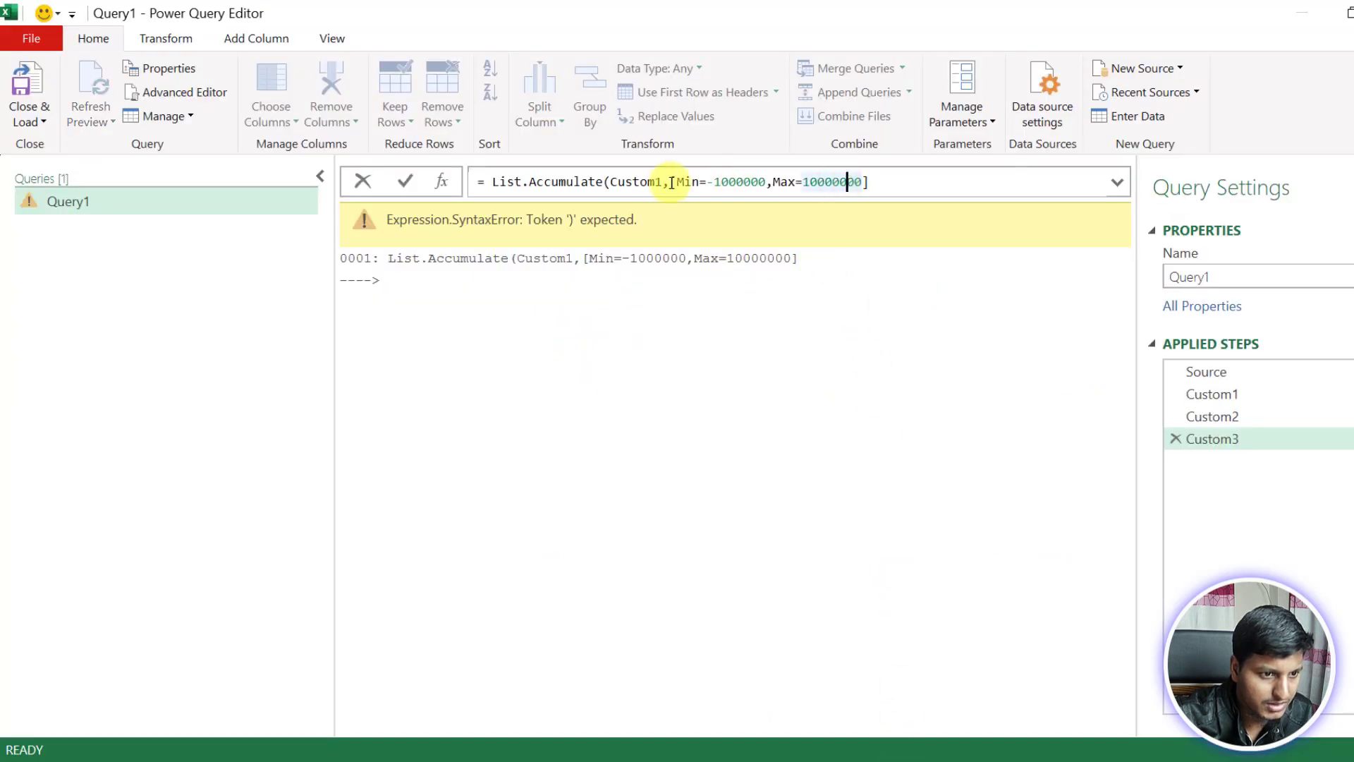
left_click(713, 182)
key("BackSpace")
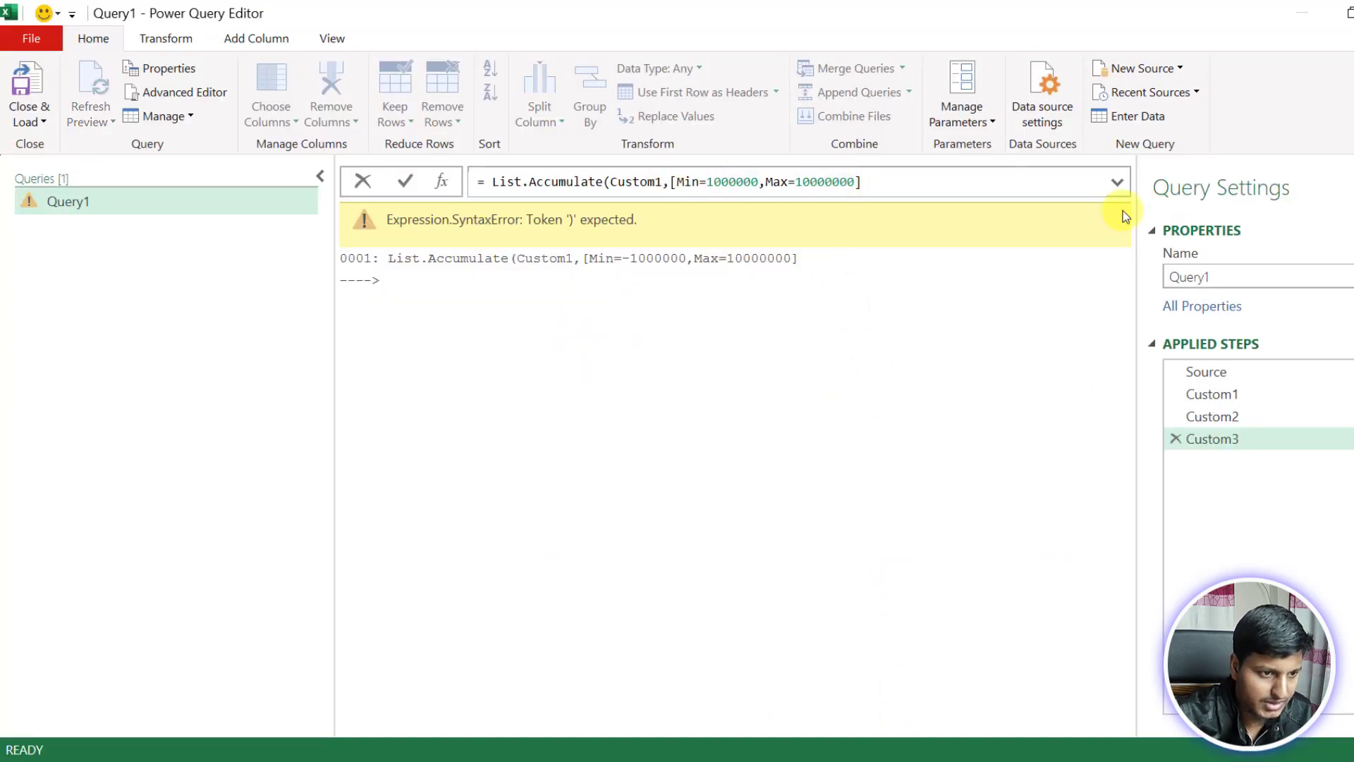
left_click(800, 182)
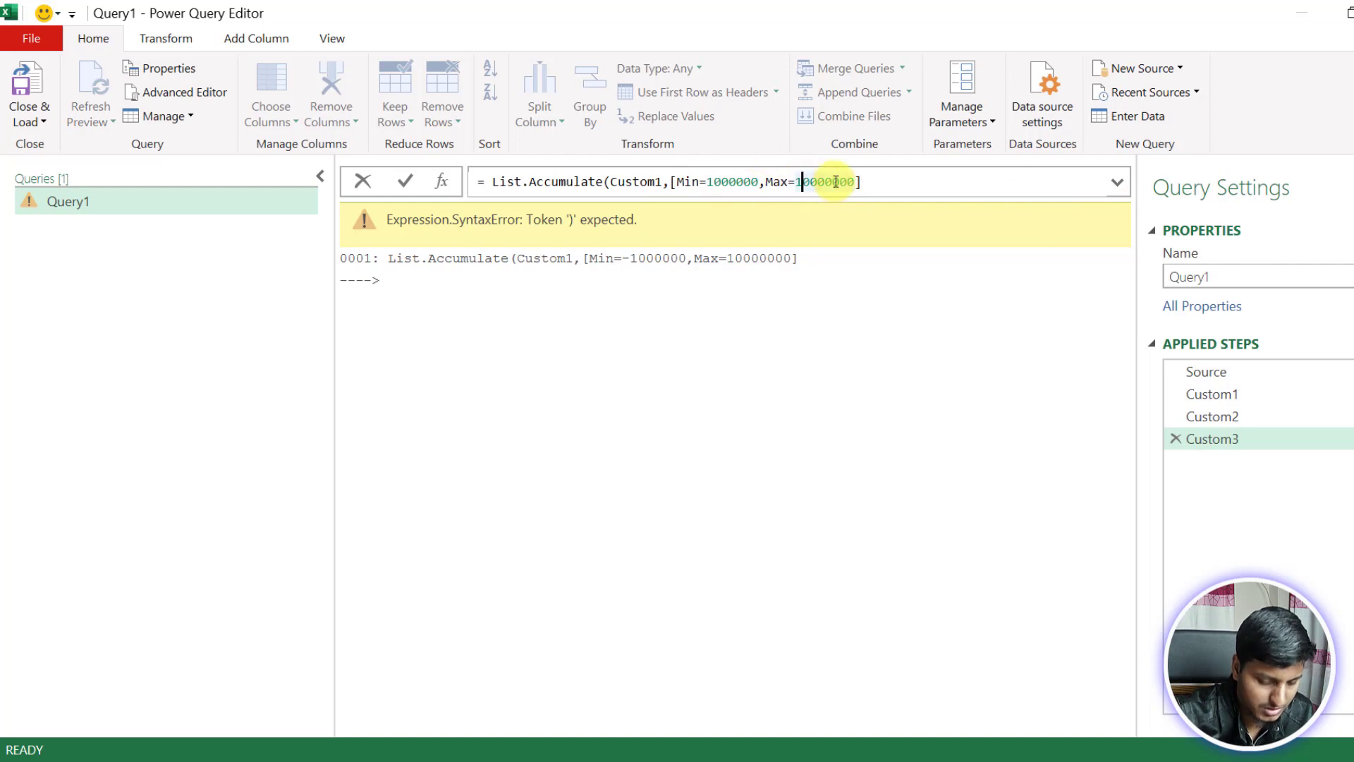
type("-")
key("End")
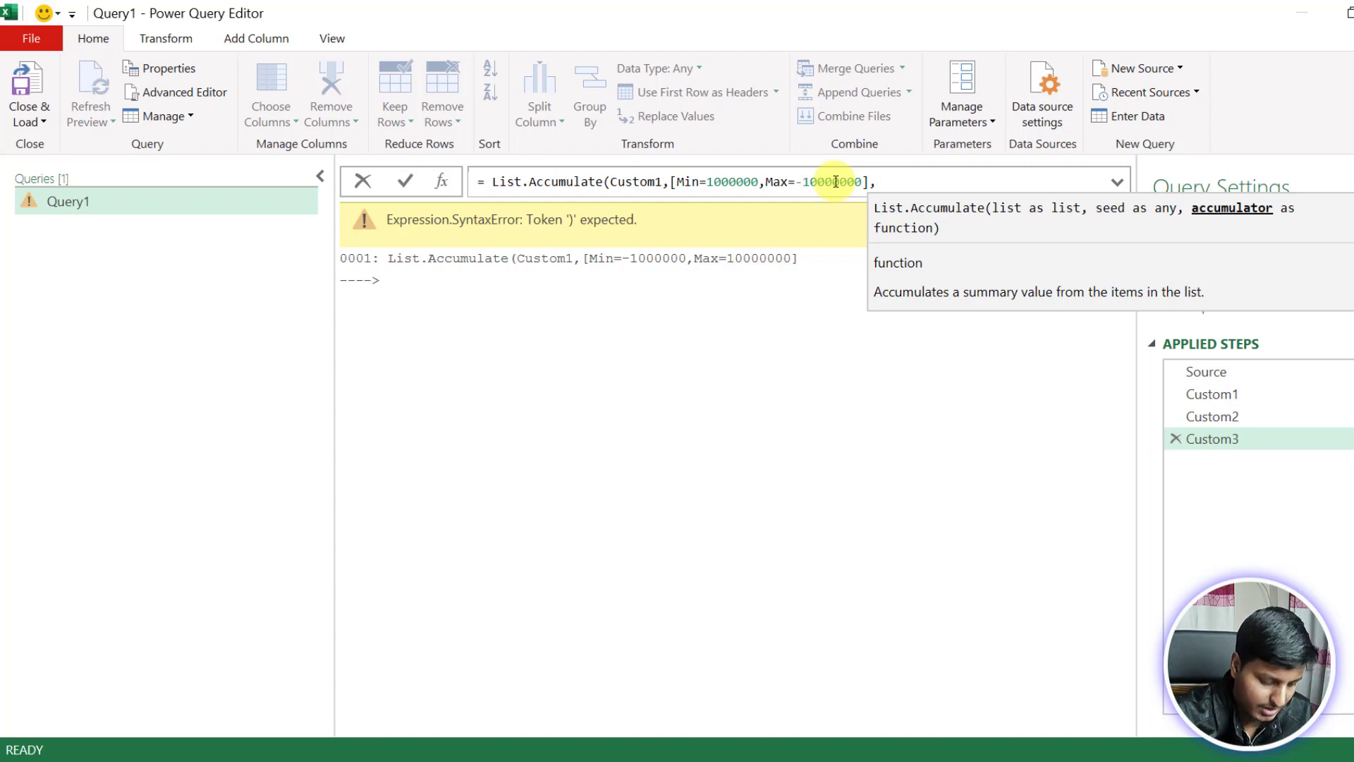
Step: Enter the accumulator's function header (State,Current)=> and open its result record with [Min=if Current, expanding the formula area
type("(State,C")
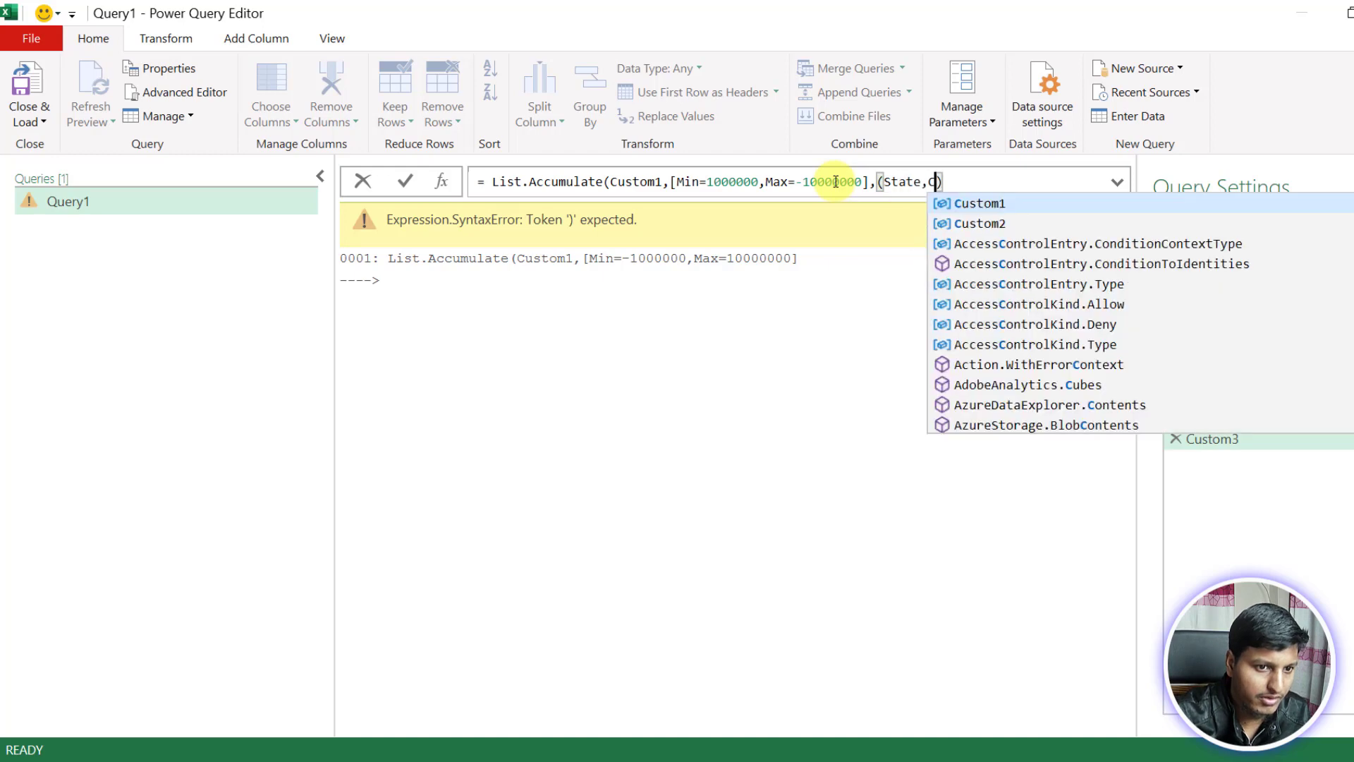
type("urrent)=")
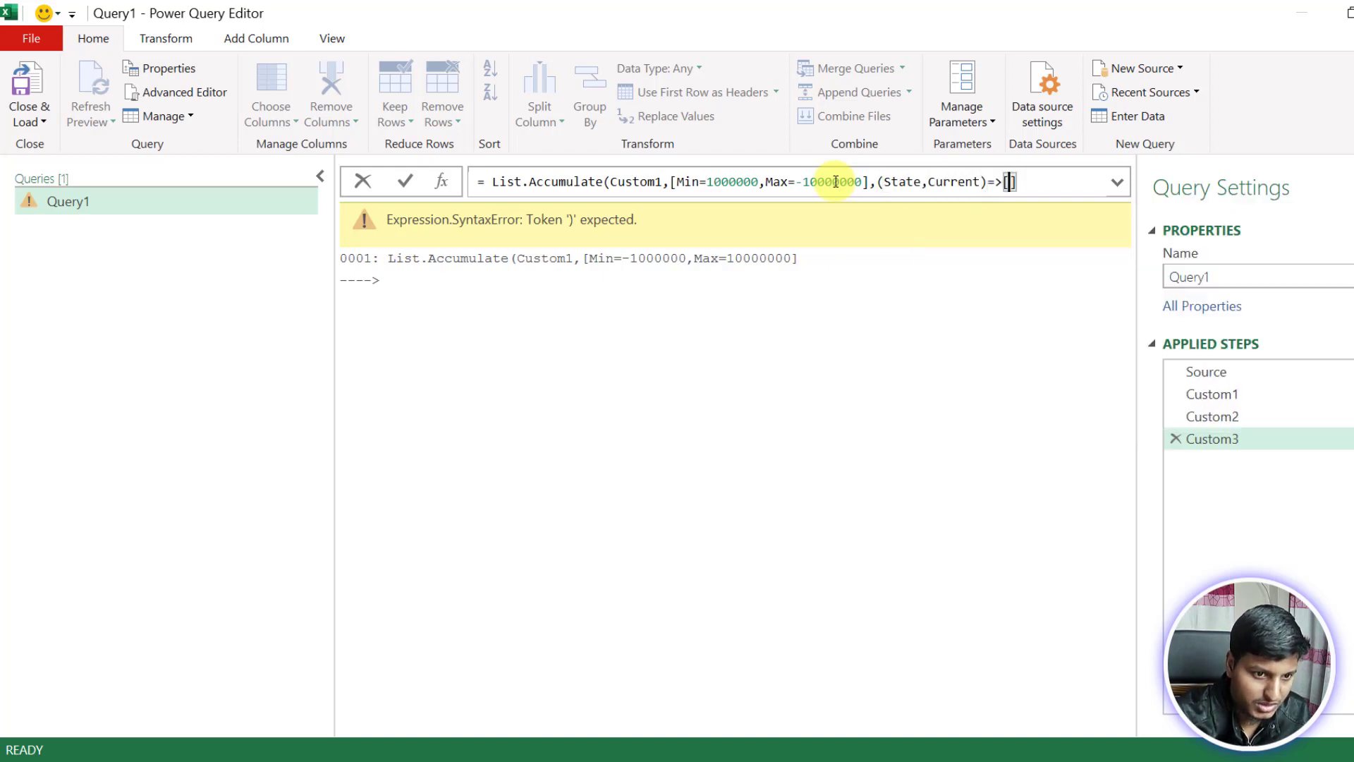
type(">[Min")
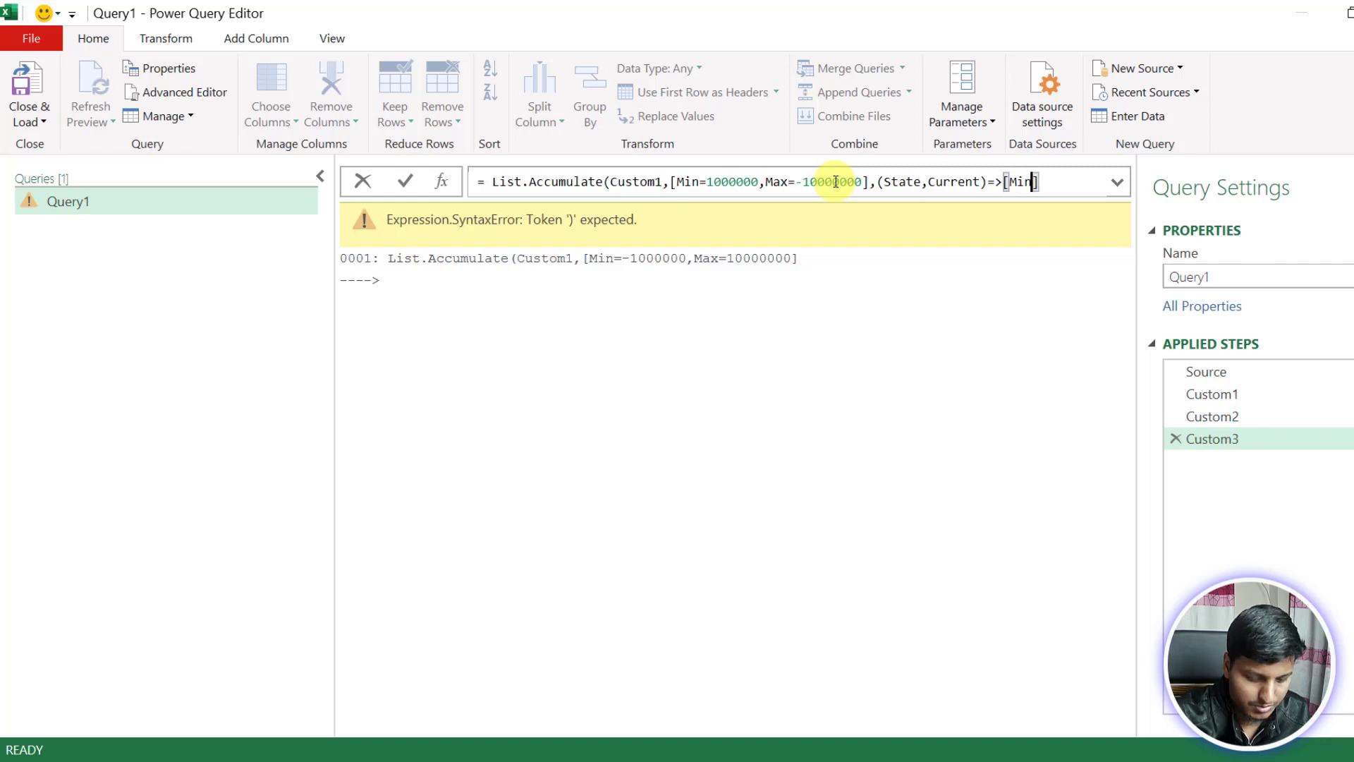
type("=if ")
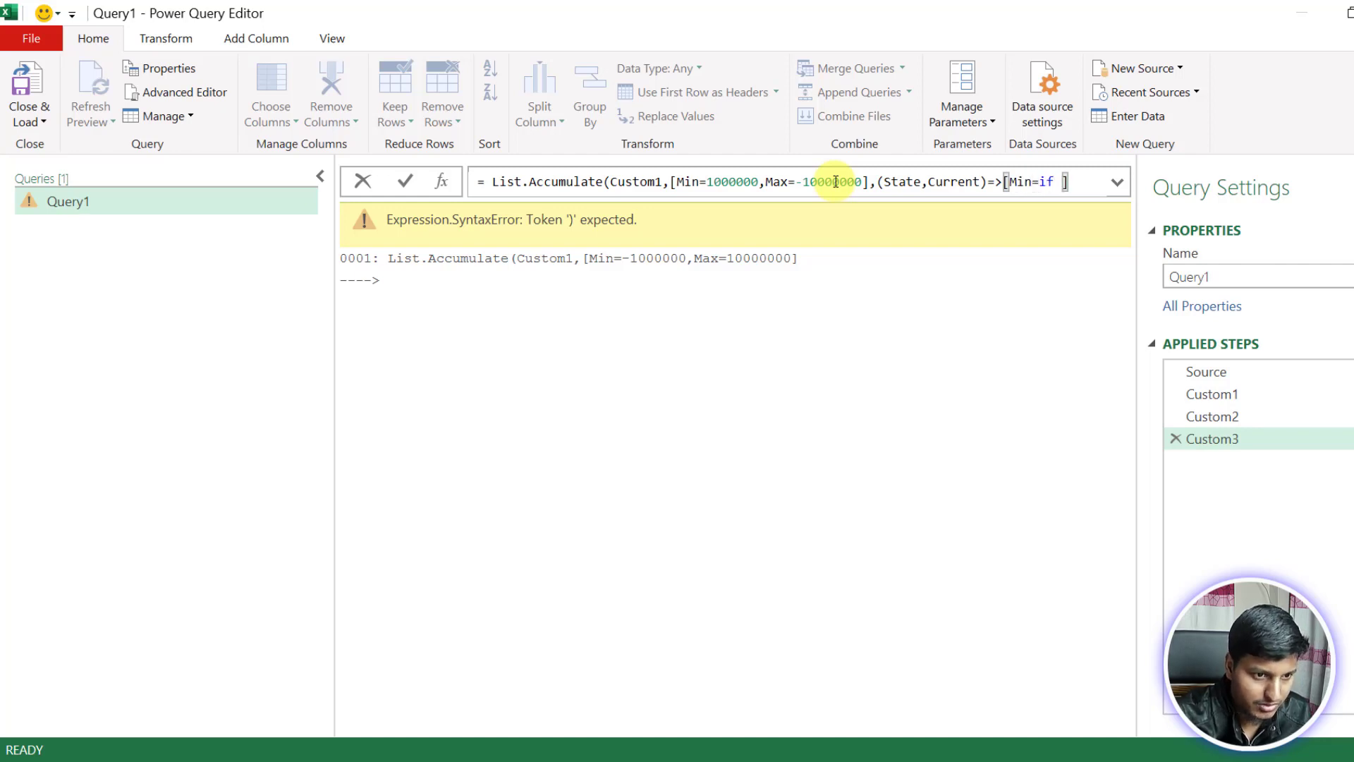
type("Curren")
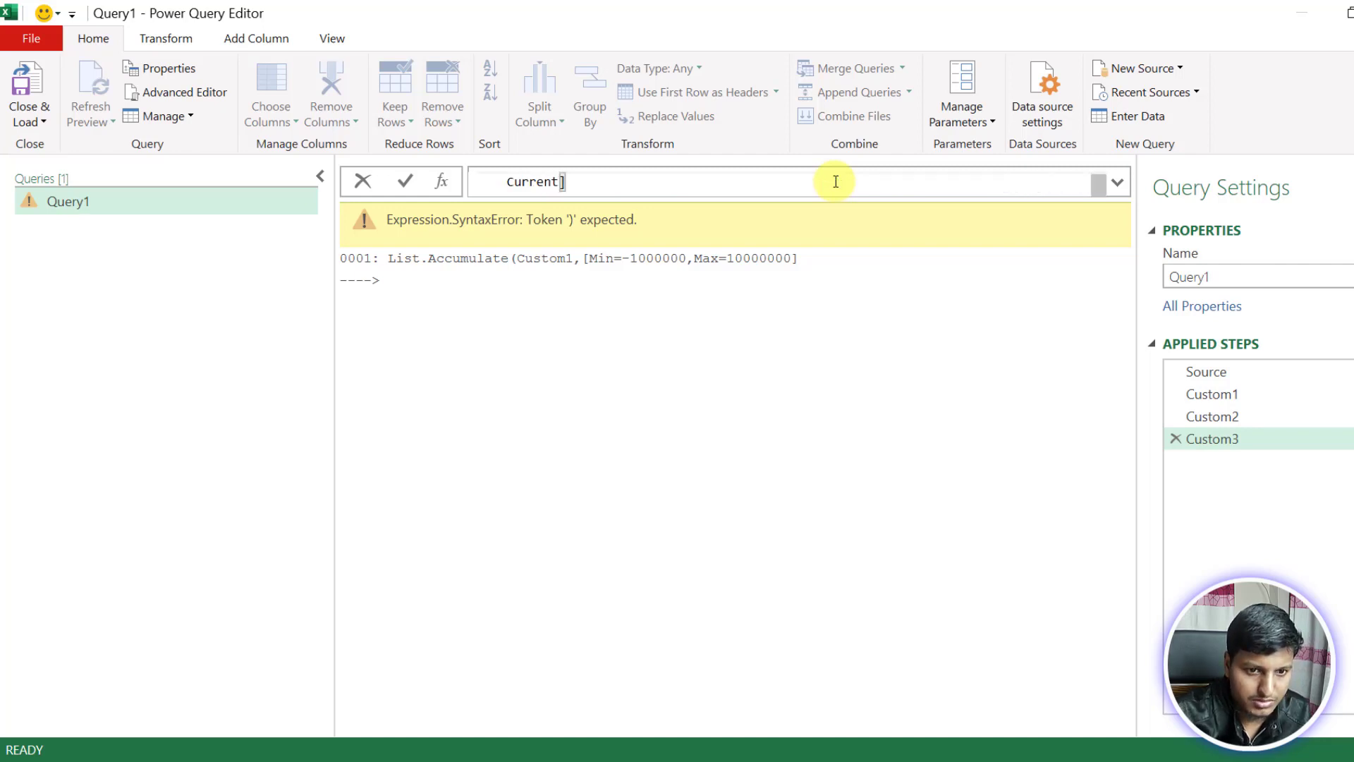
type("t")
left_click(1117, 182)
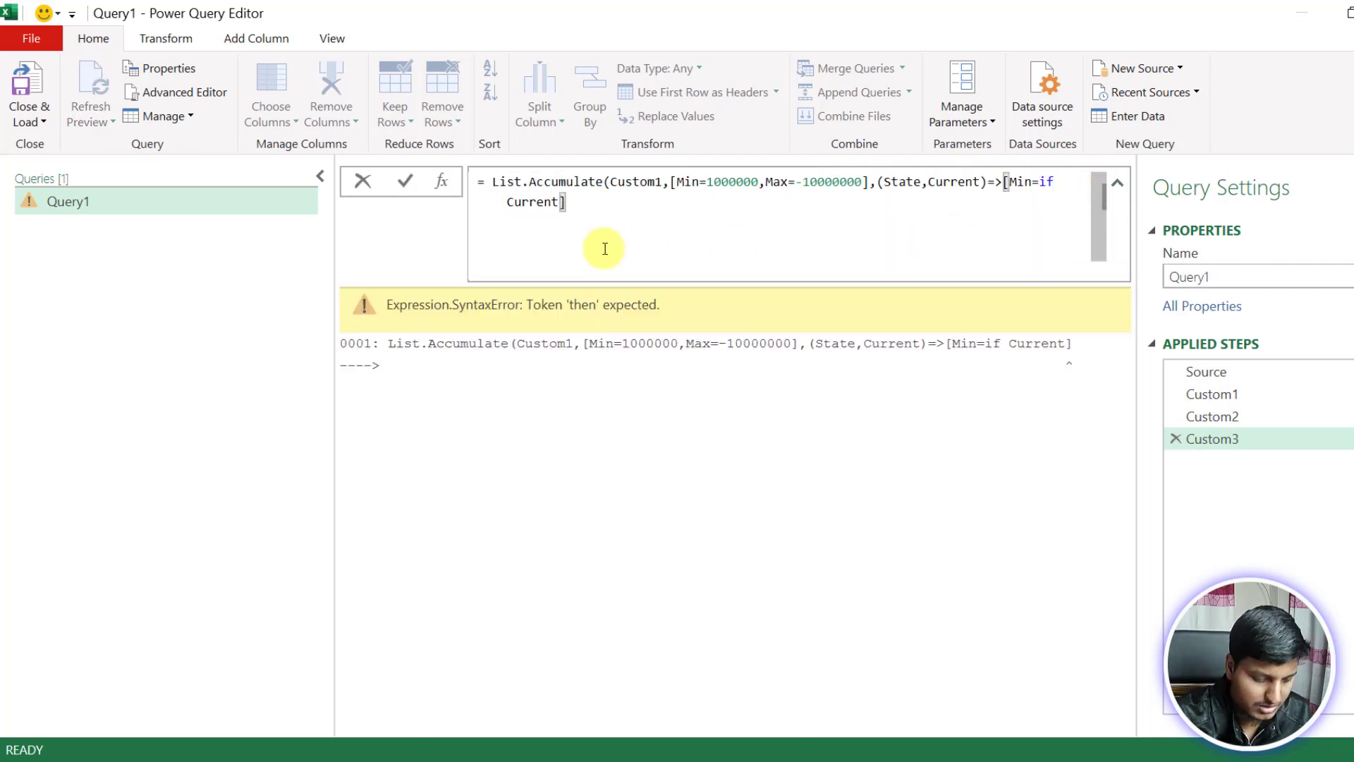
Step: Complete the Min field's condition as Current<State[Min] then Current else State[Min], and continue to the next record field
type("<")
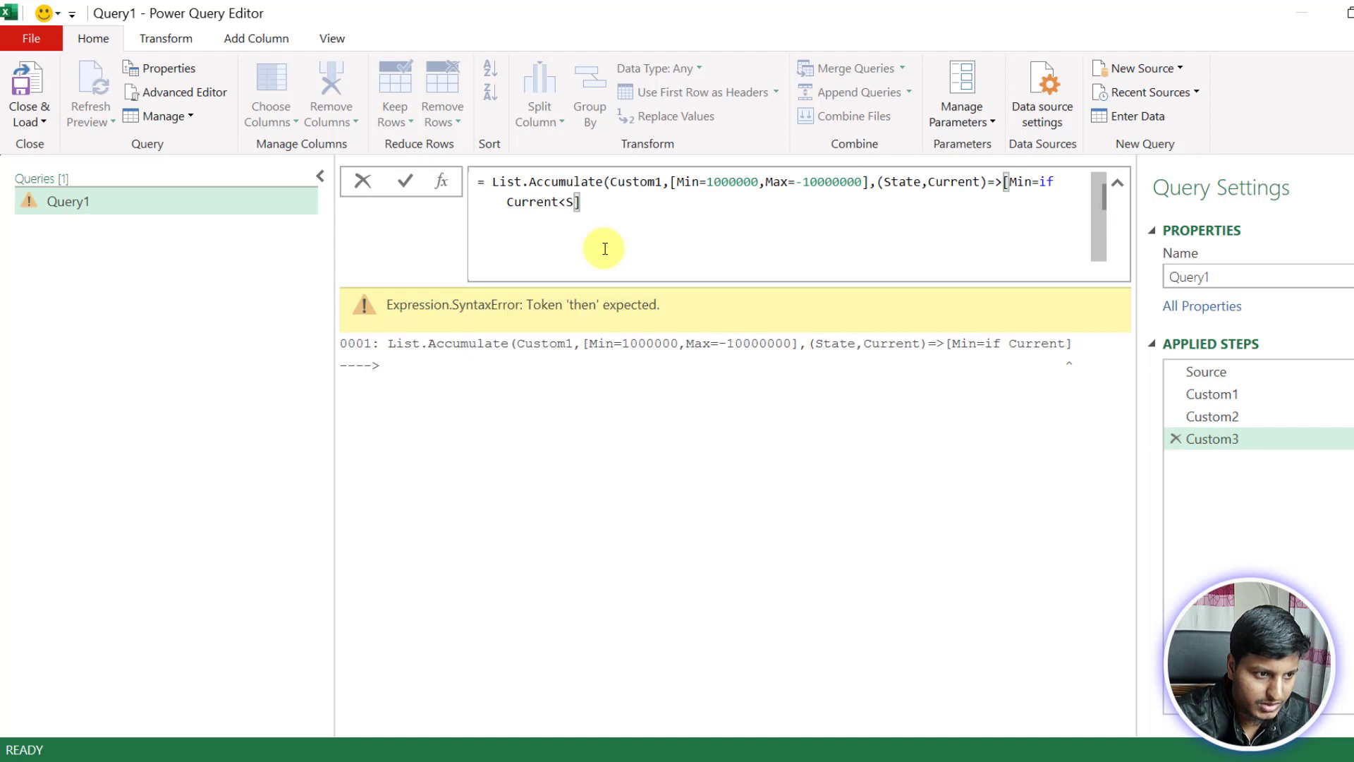
type("State[min")
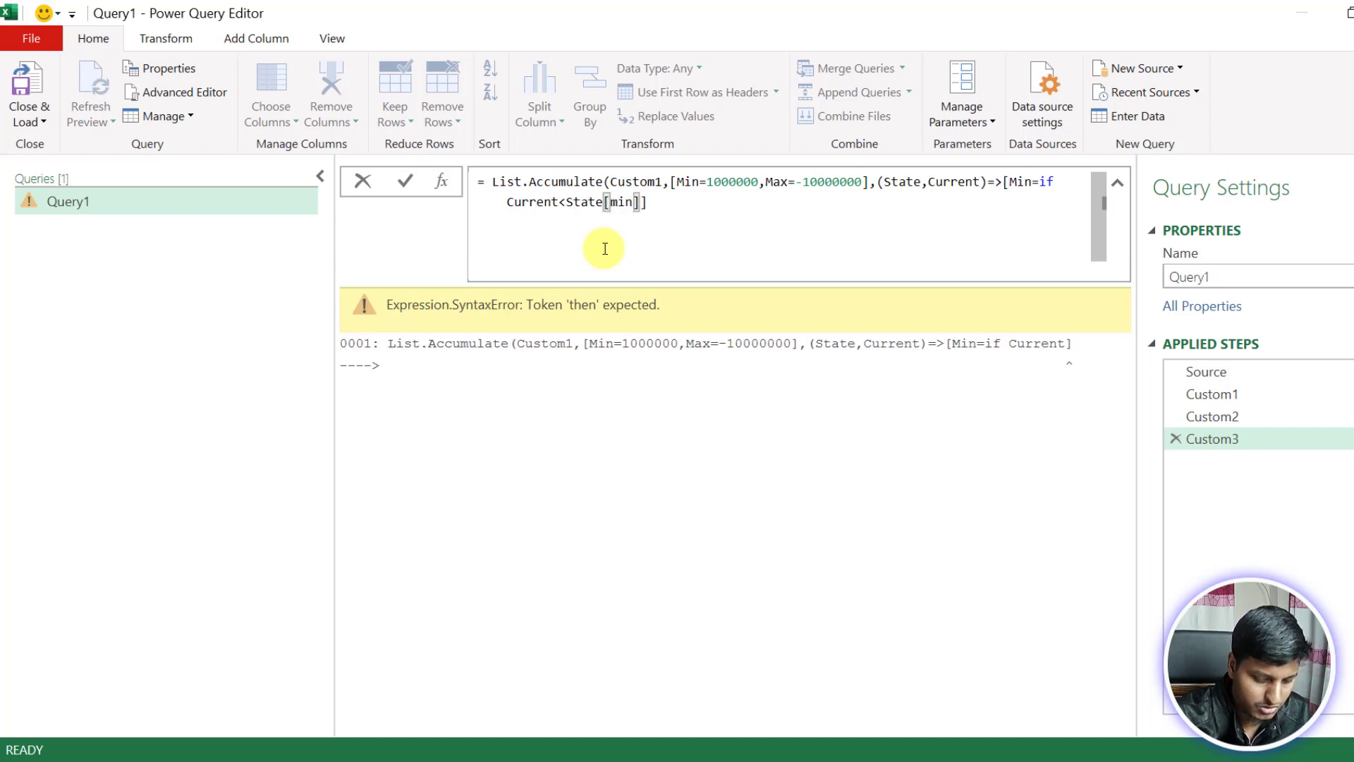
key("BackSpace")
key("BackSpace")
key("BackSpace")
type("Min")
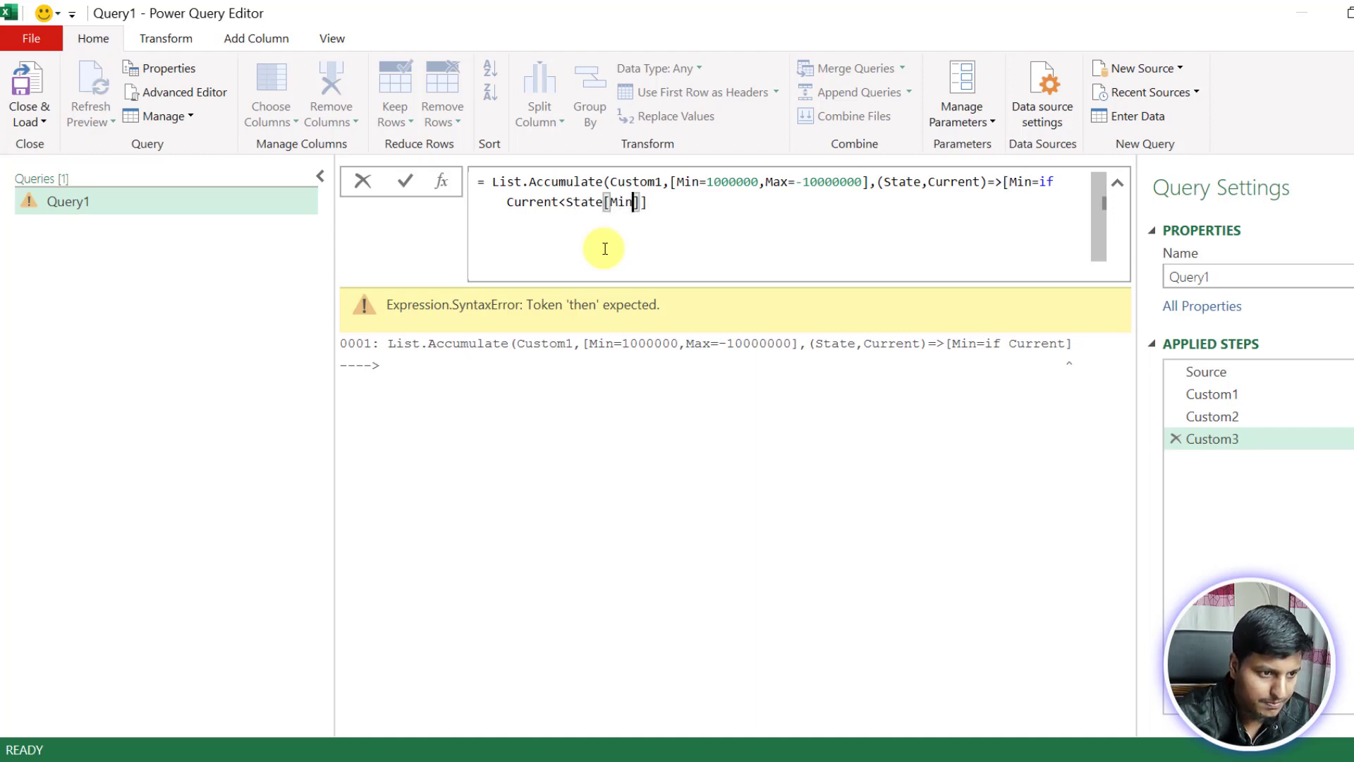
key("Right")
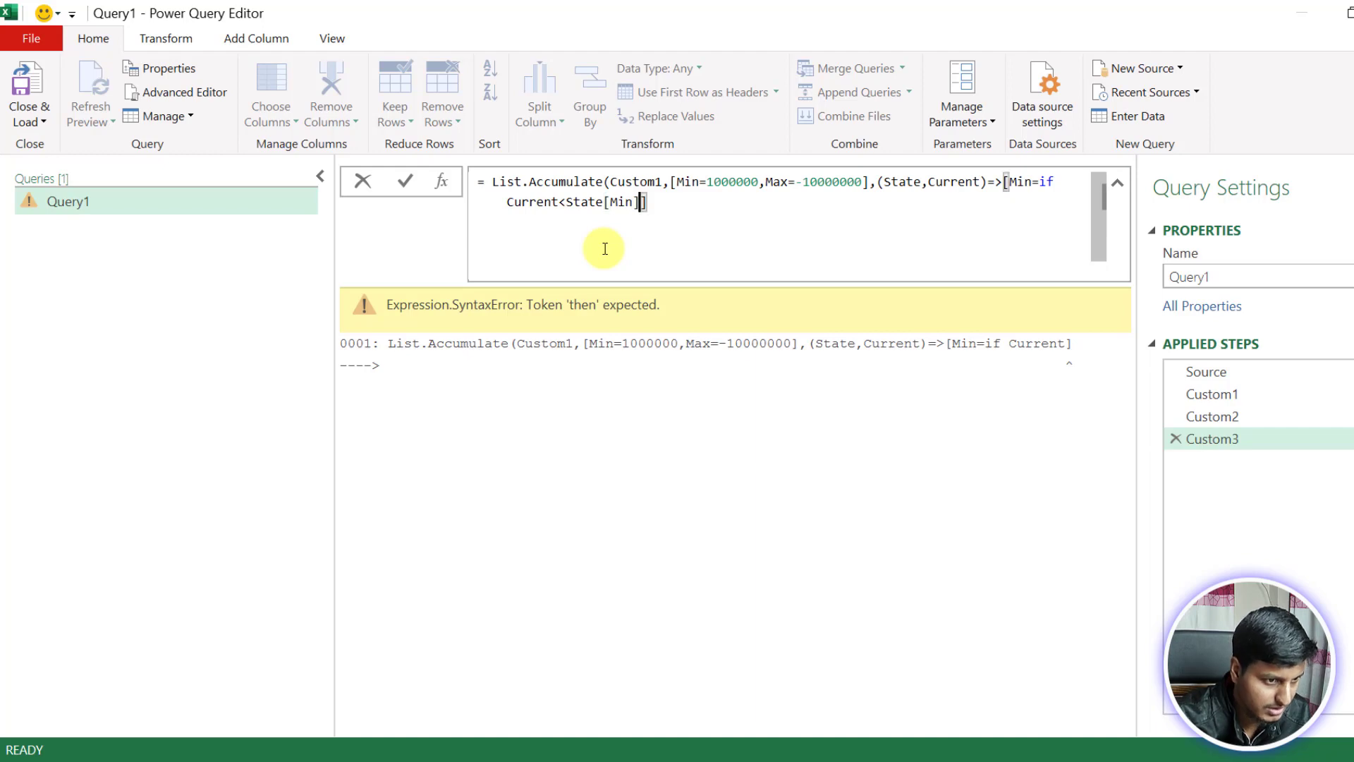
type("then Curr")
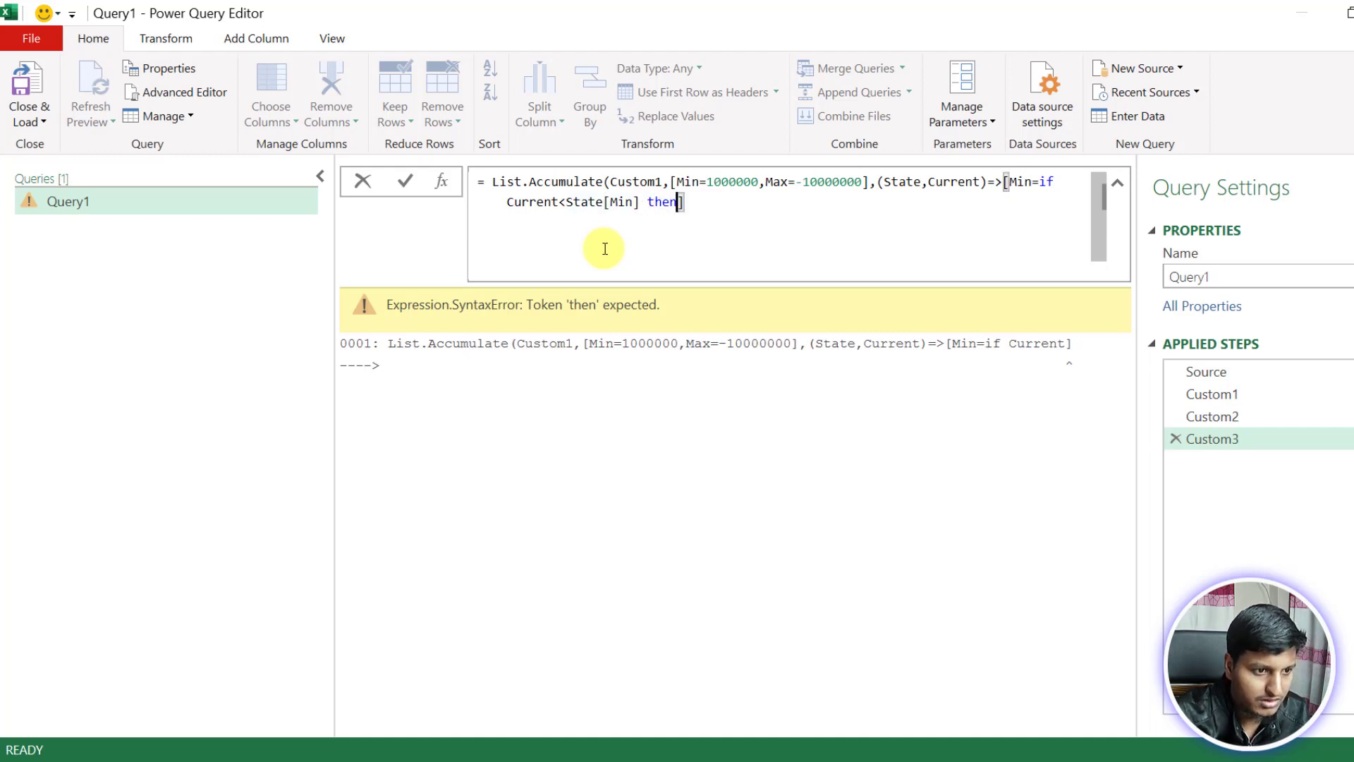
type("ent")
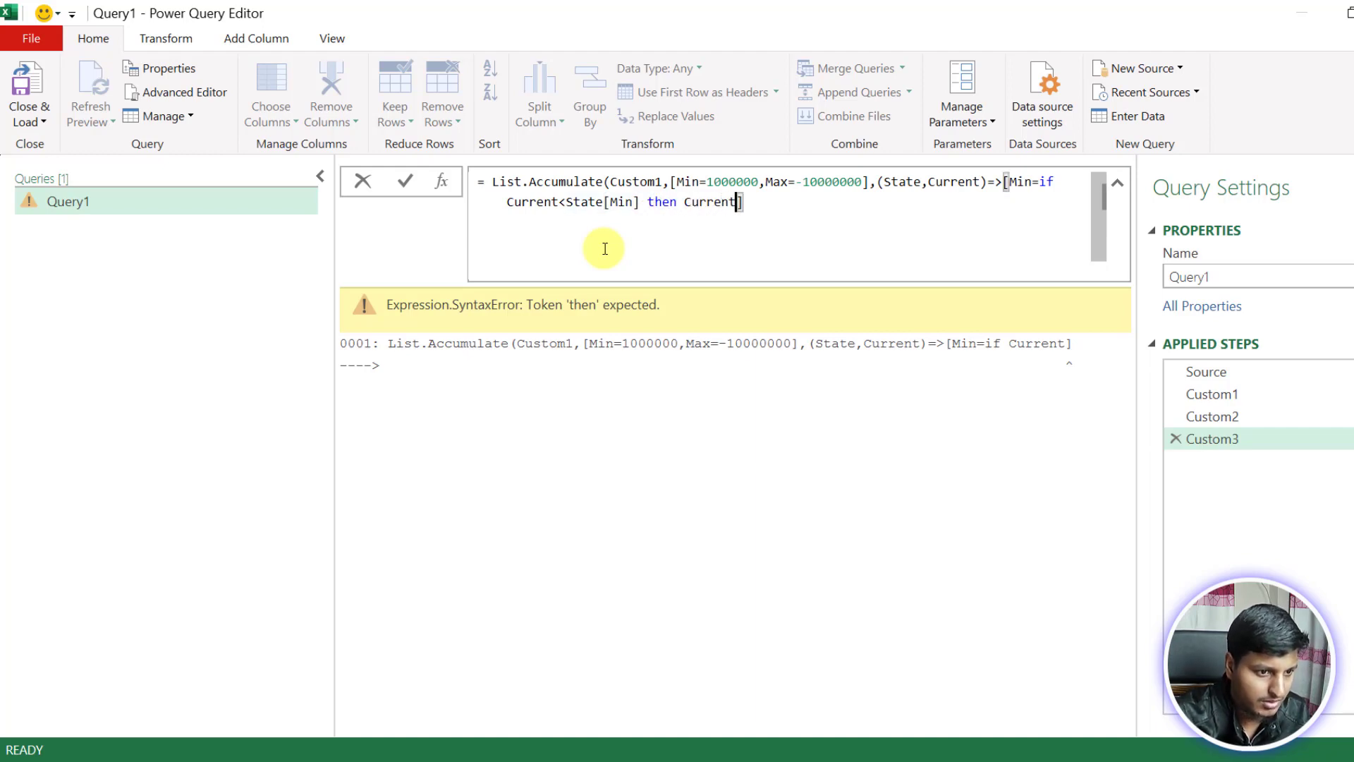
type(" else State[")
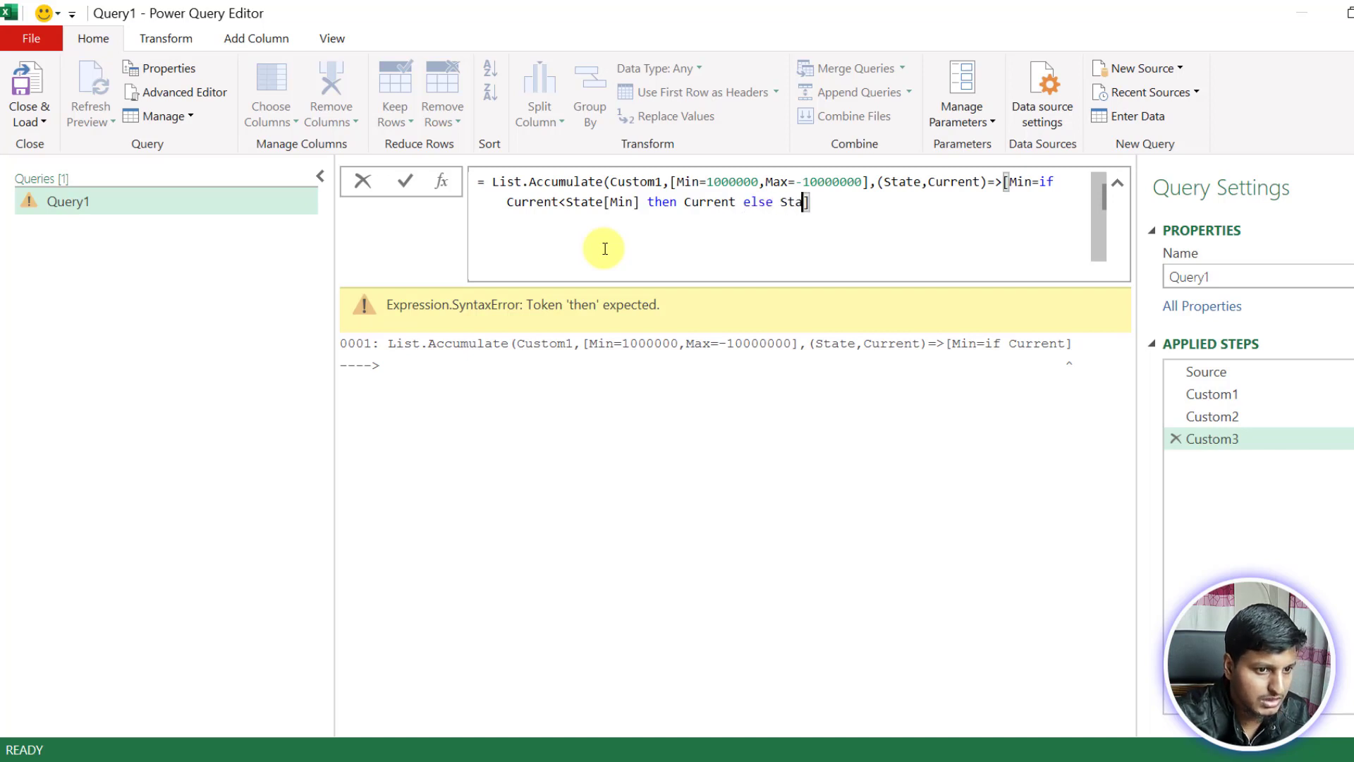
type("Min")
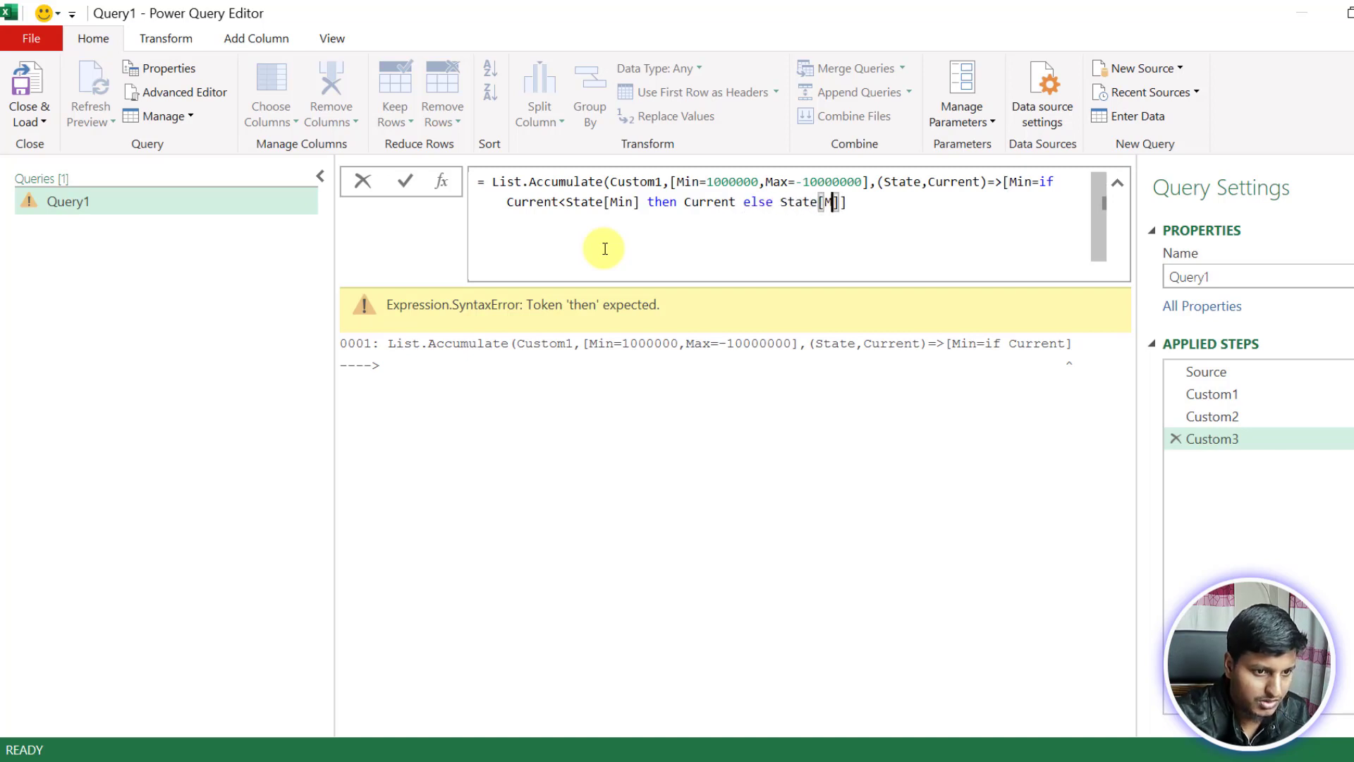
type("],")
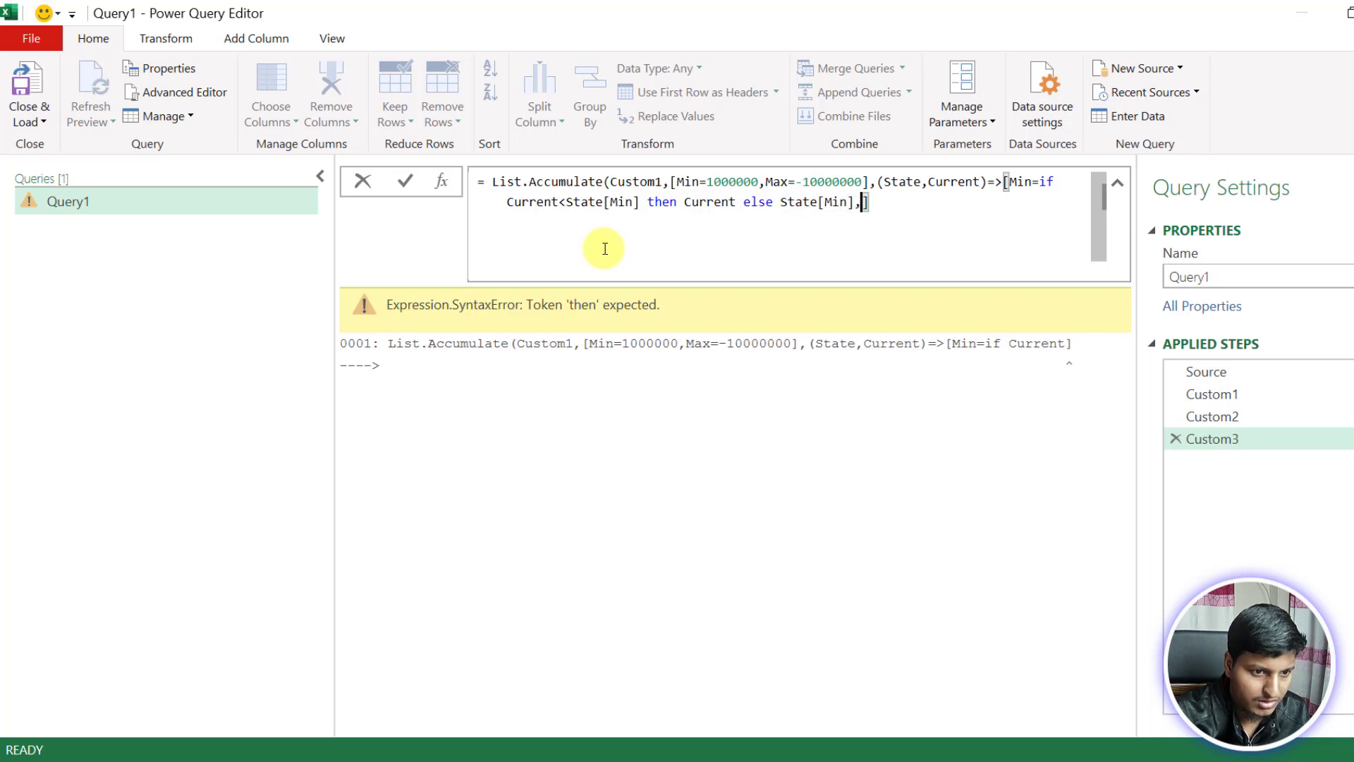
Step: Add the field Max= if Current>State[Max] then Current else State[Max] to the accumulator record, then close and apply the List.Accumulate formula
type("Max")
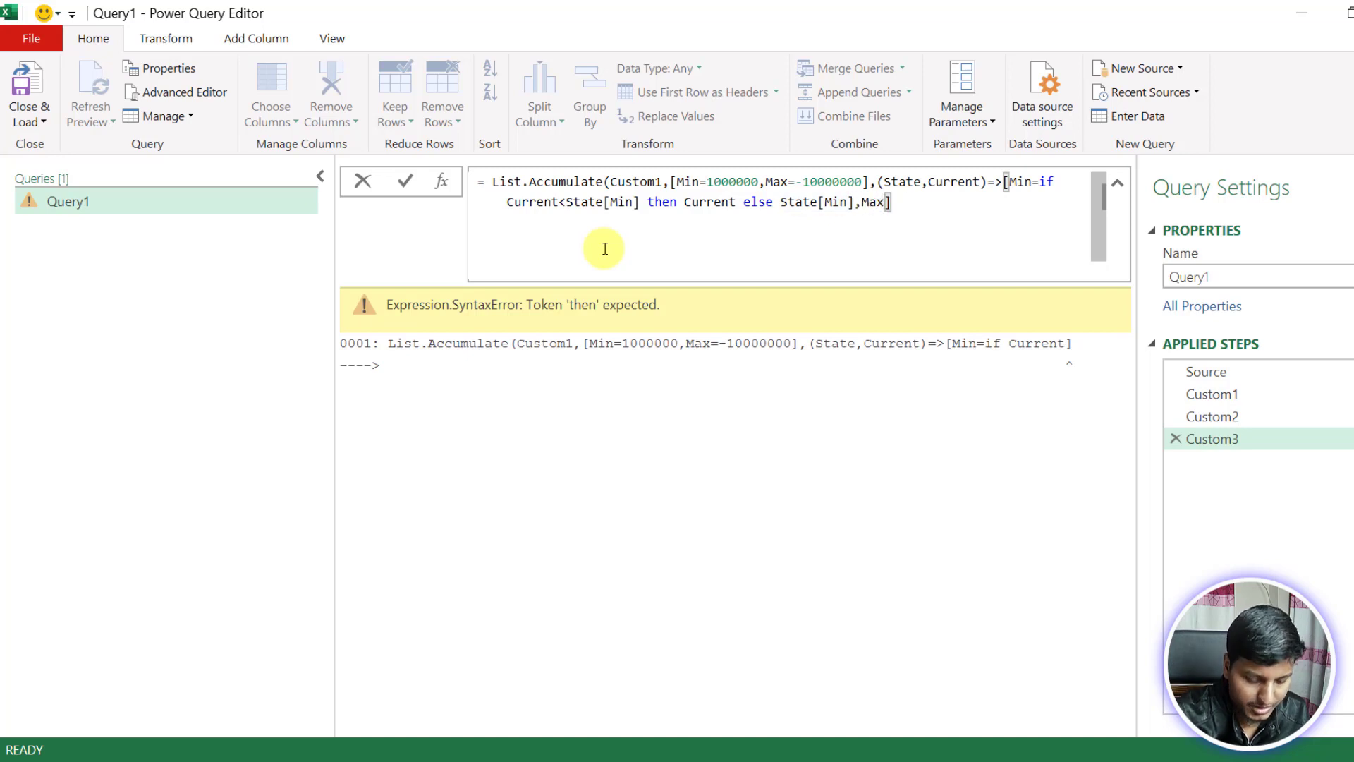
type("= if Current")
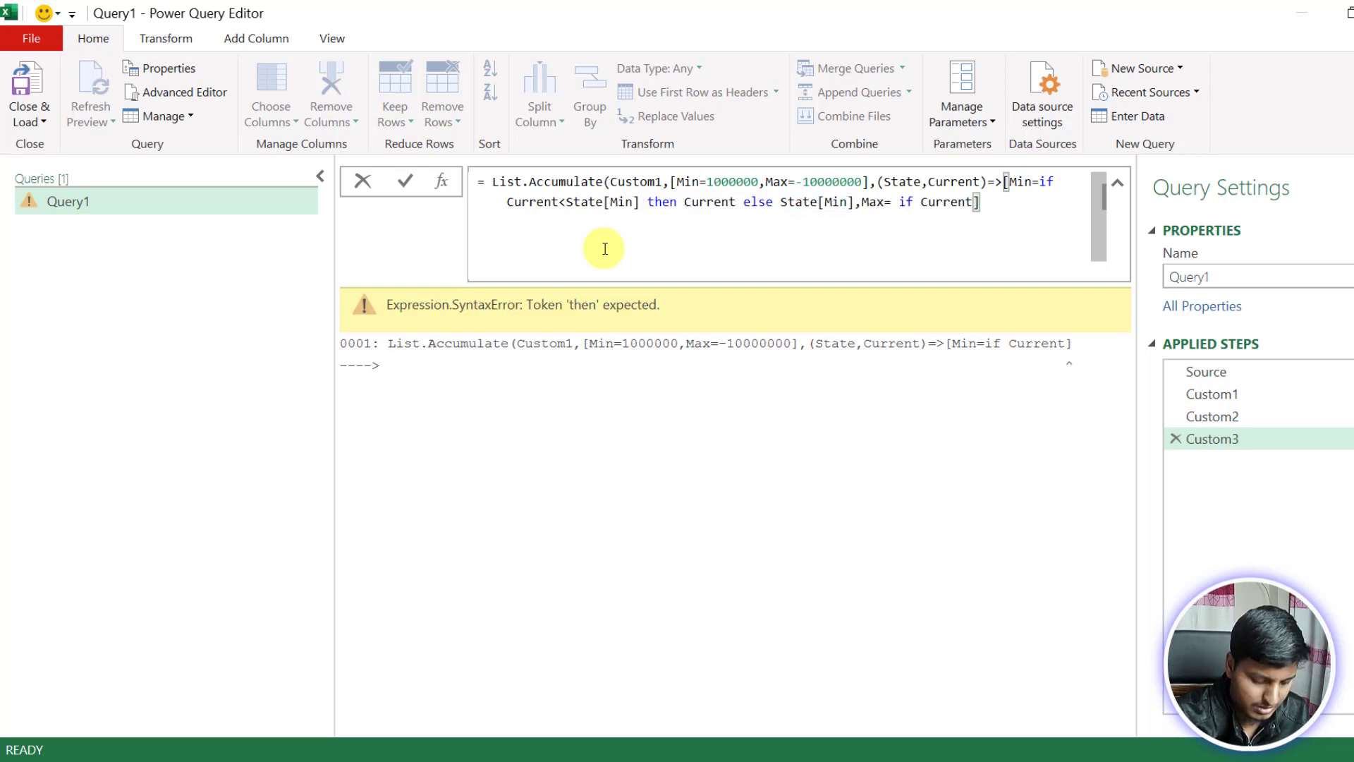
type(">State[M")
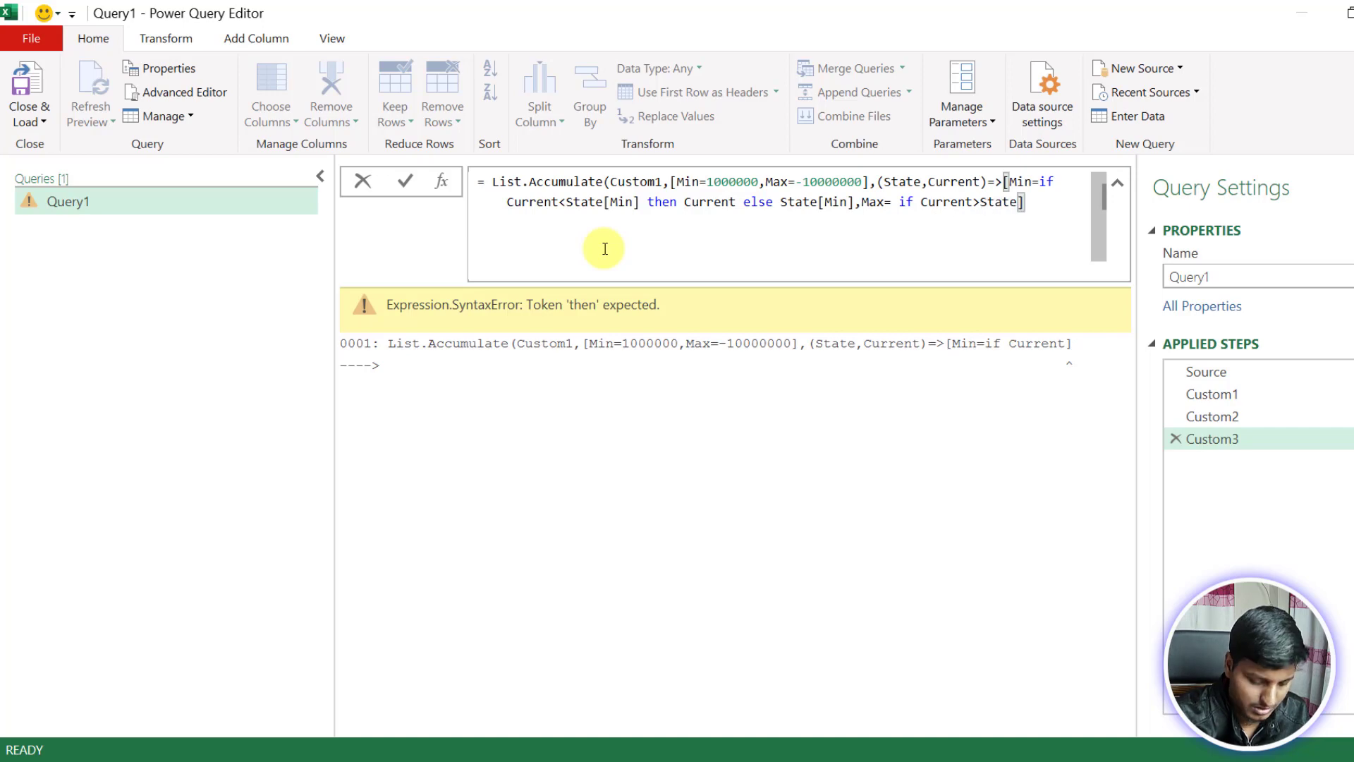
type("ax] then C")
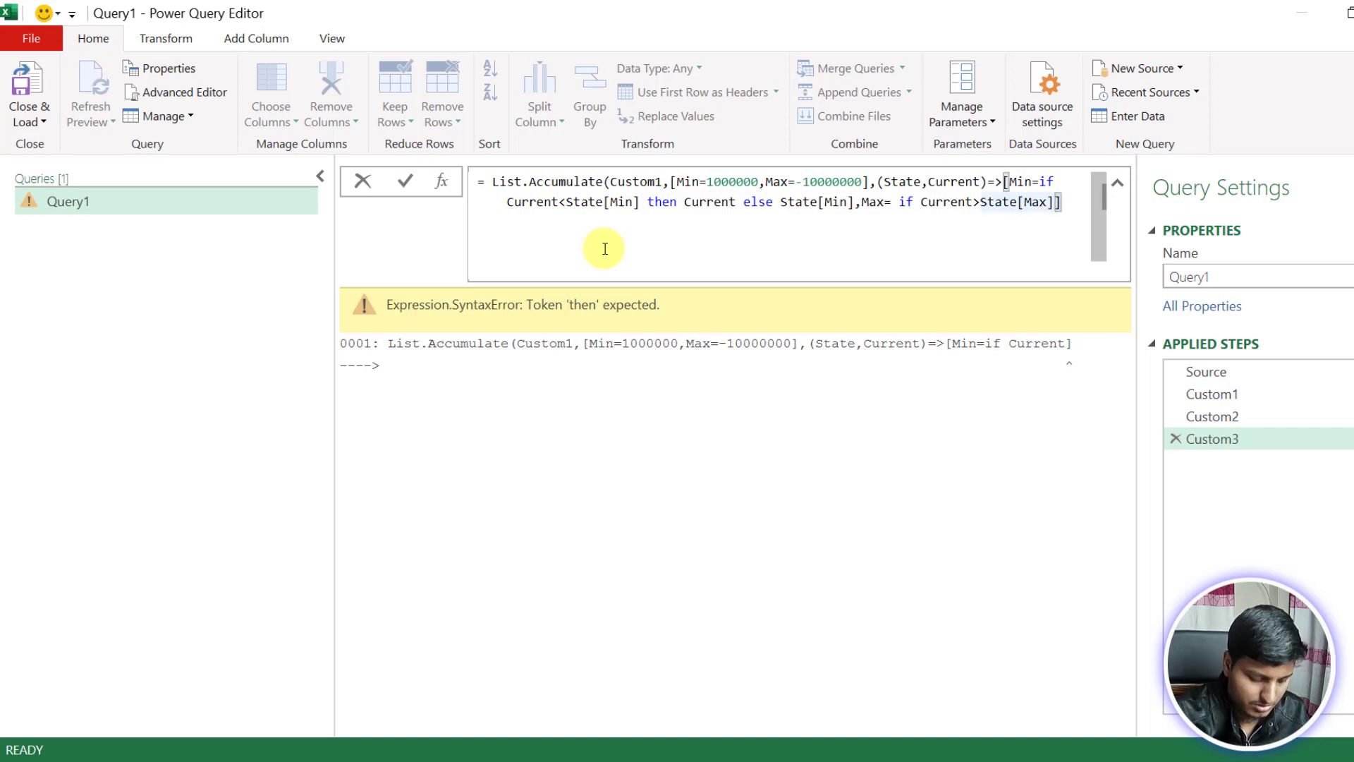
type("urrent")
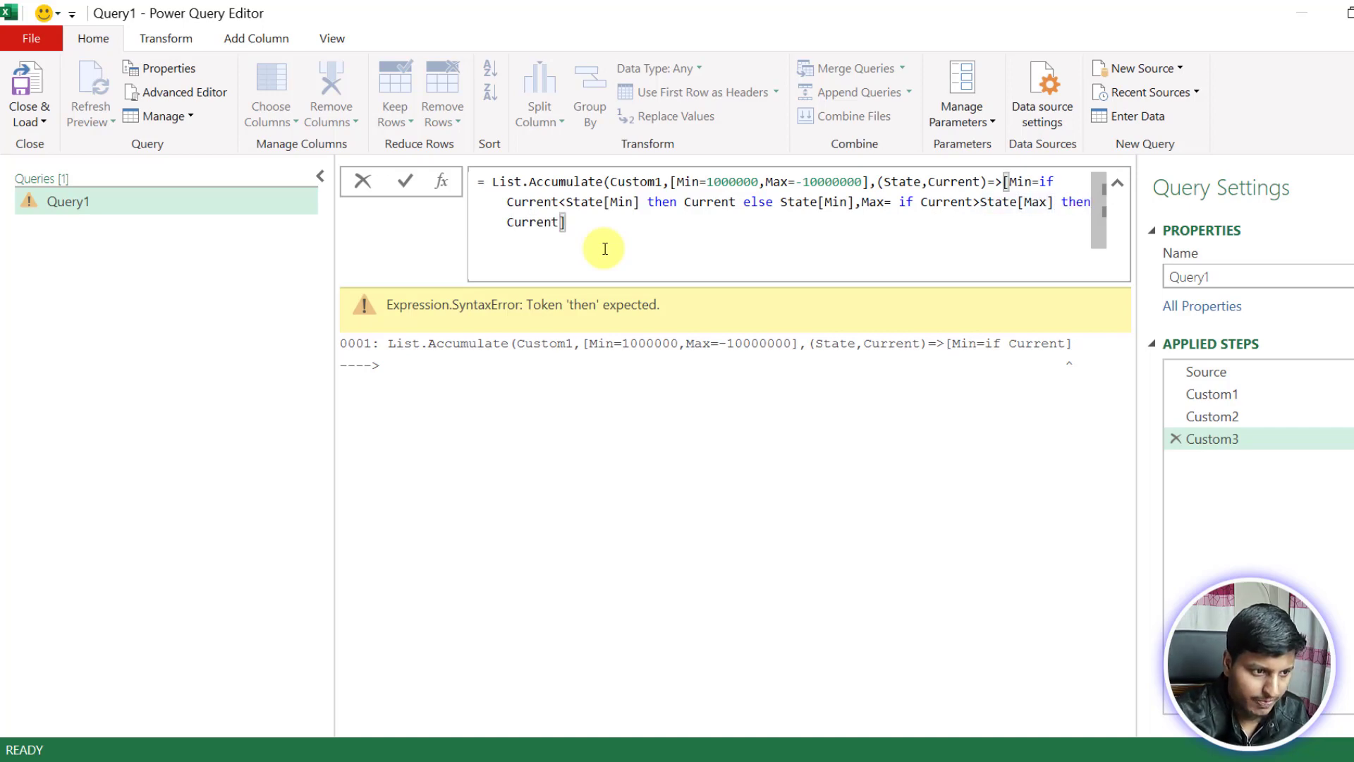
type(" else Stat")
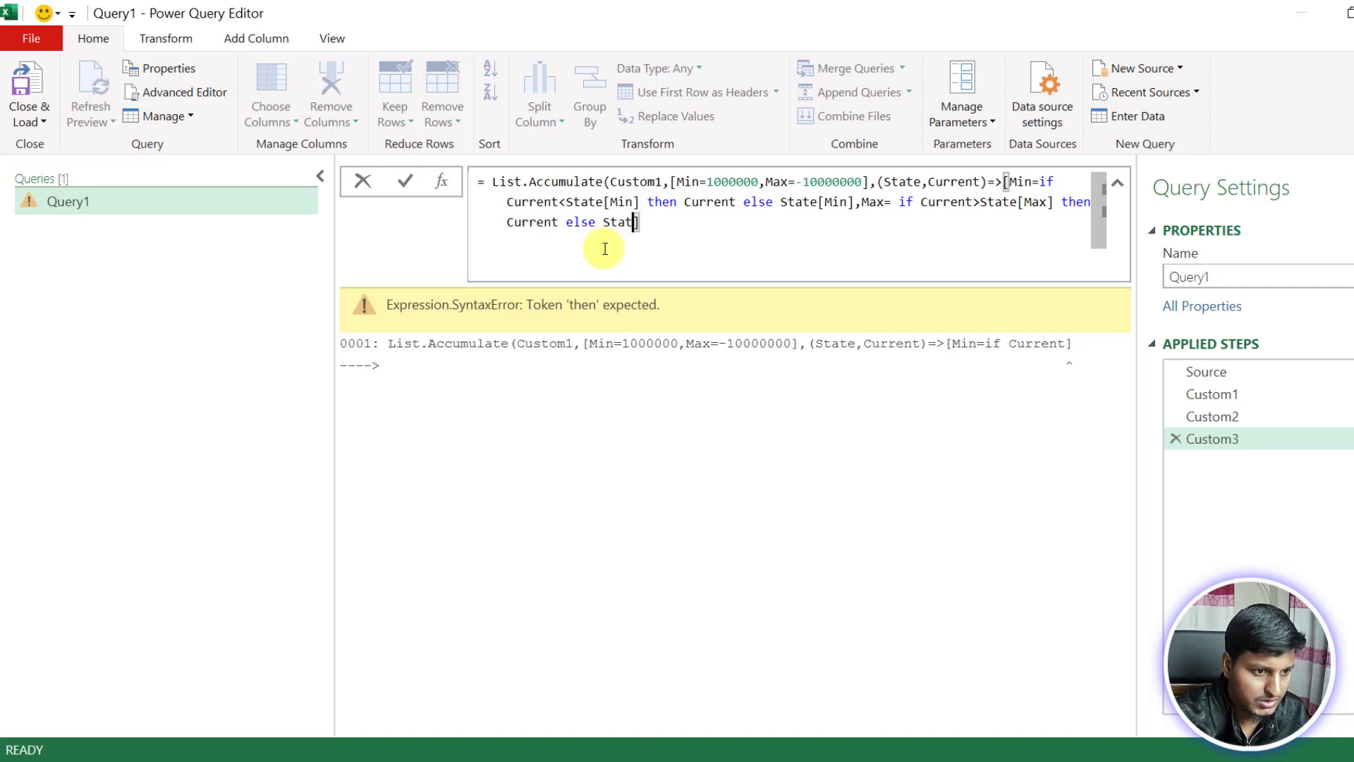
type("e[Max]")
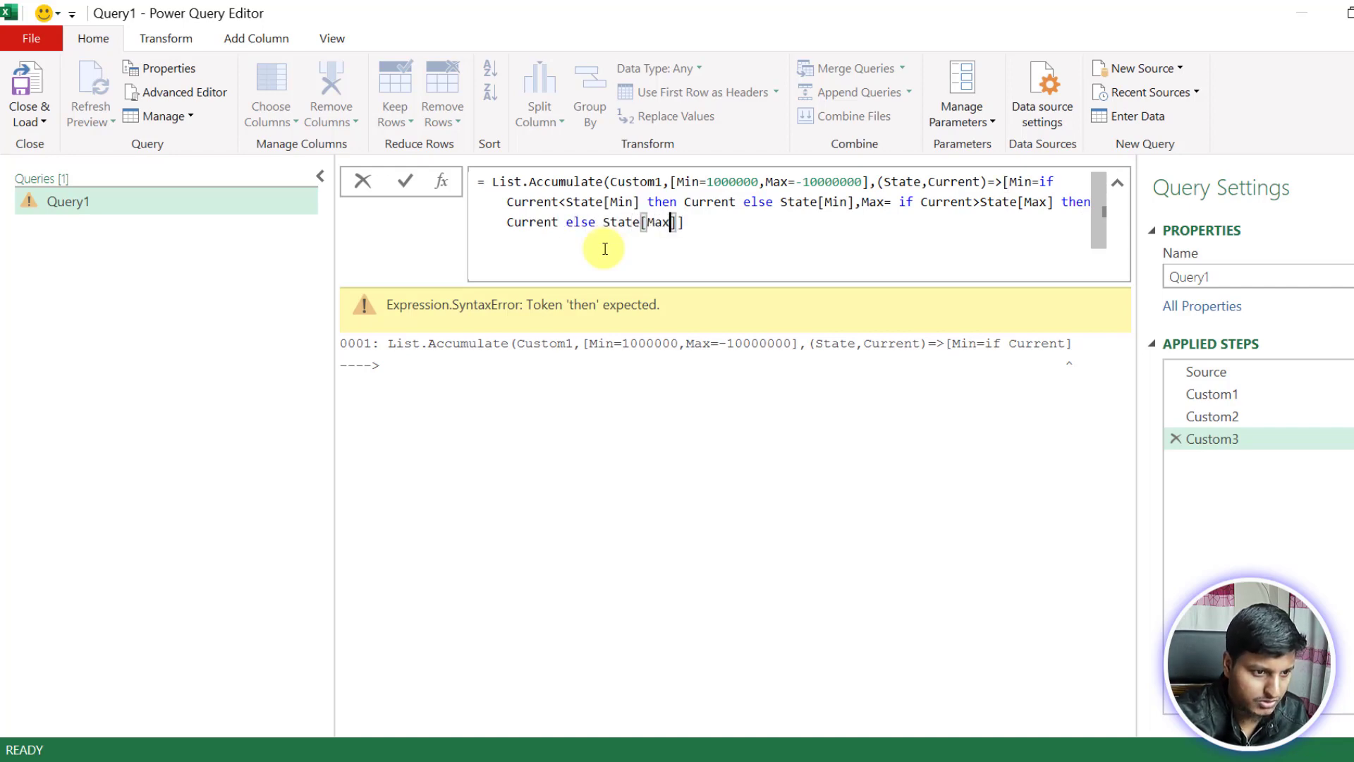
key("Right")
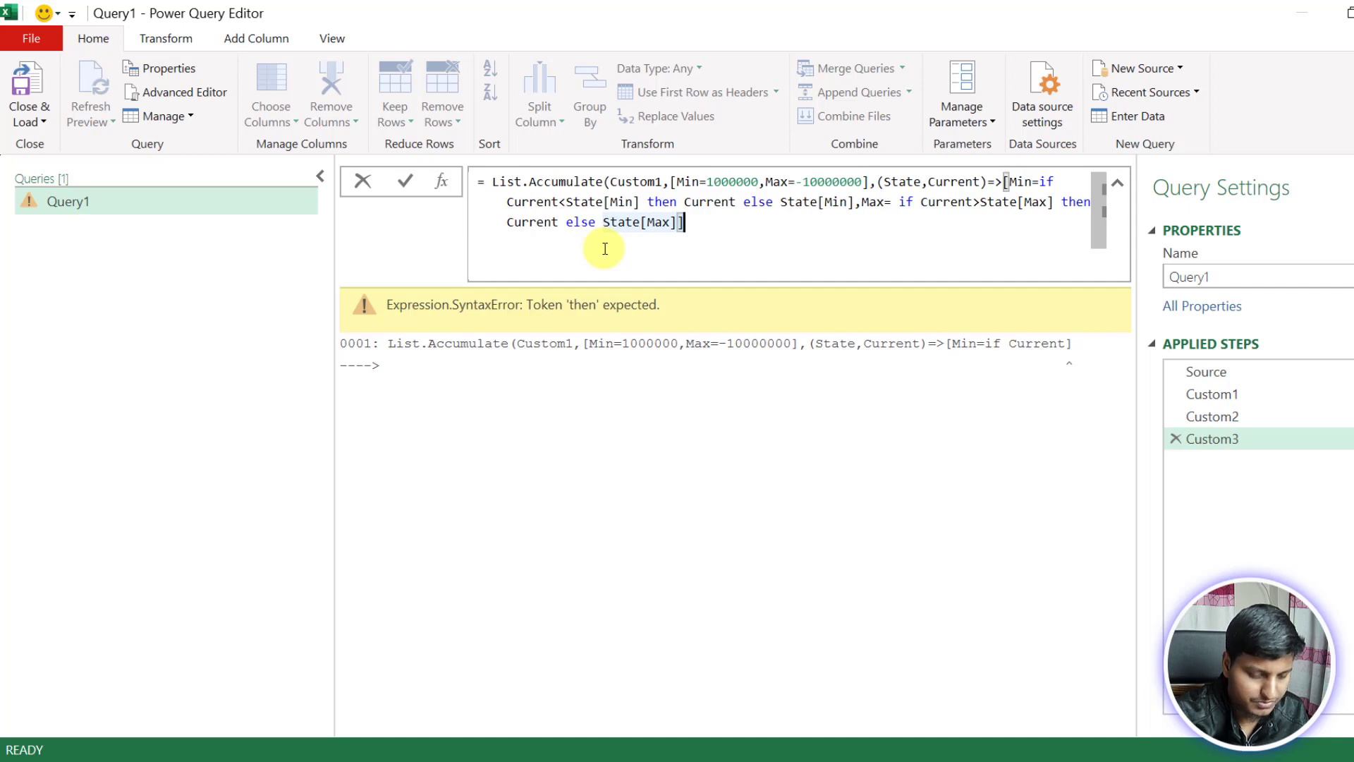
type(")")
key("Return")
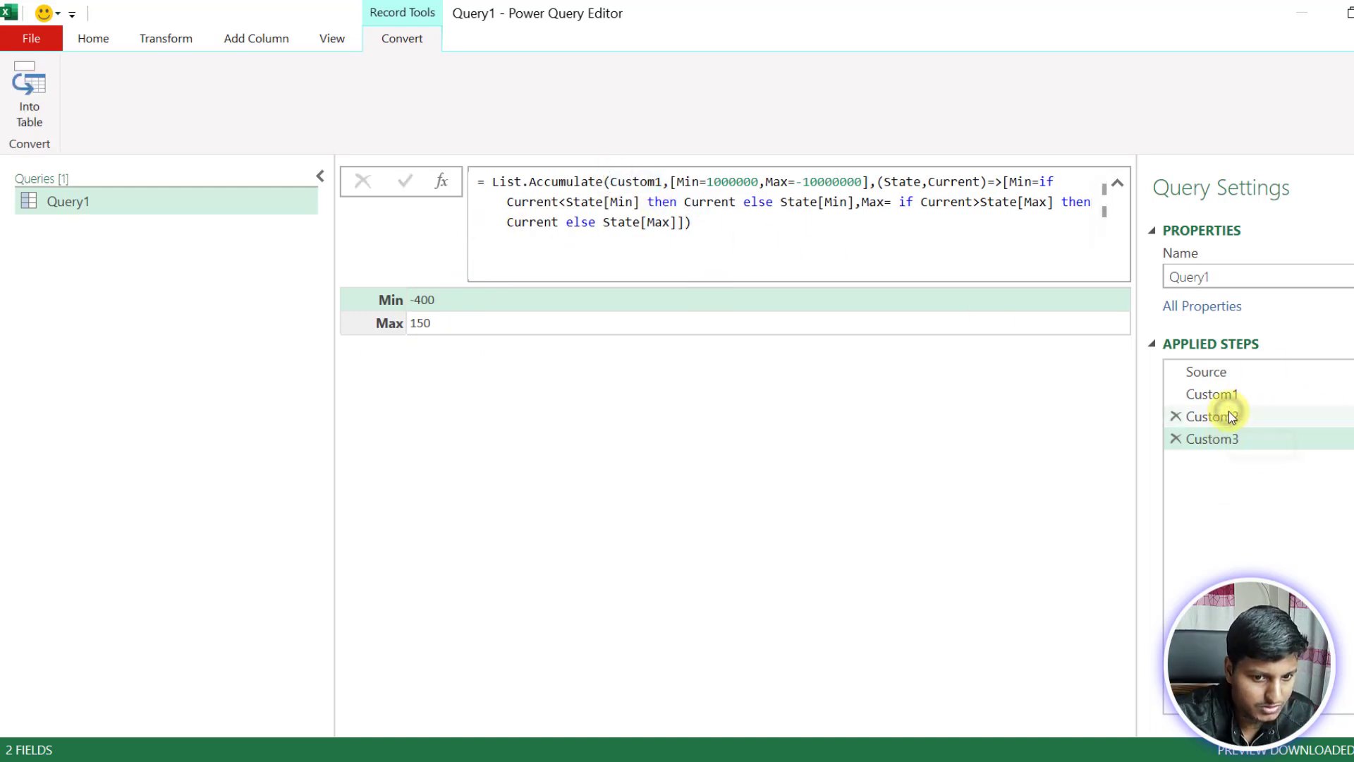
Step: Compare the List.Min/List.Max record in Custom2 with the List.Accumulate record in Custom3
left_click(1230, 393)
left_click(1280, 416)
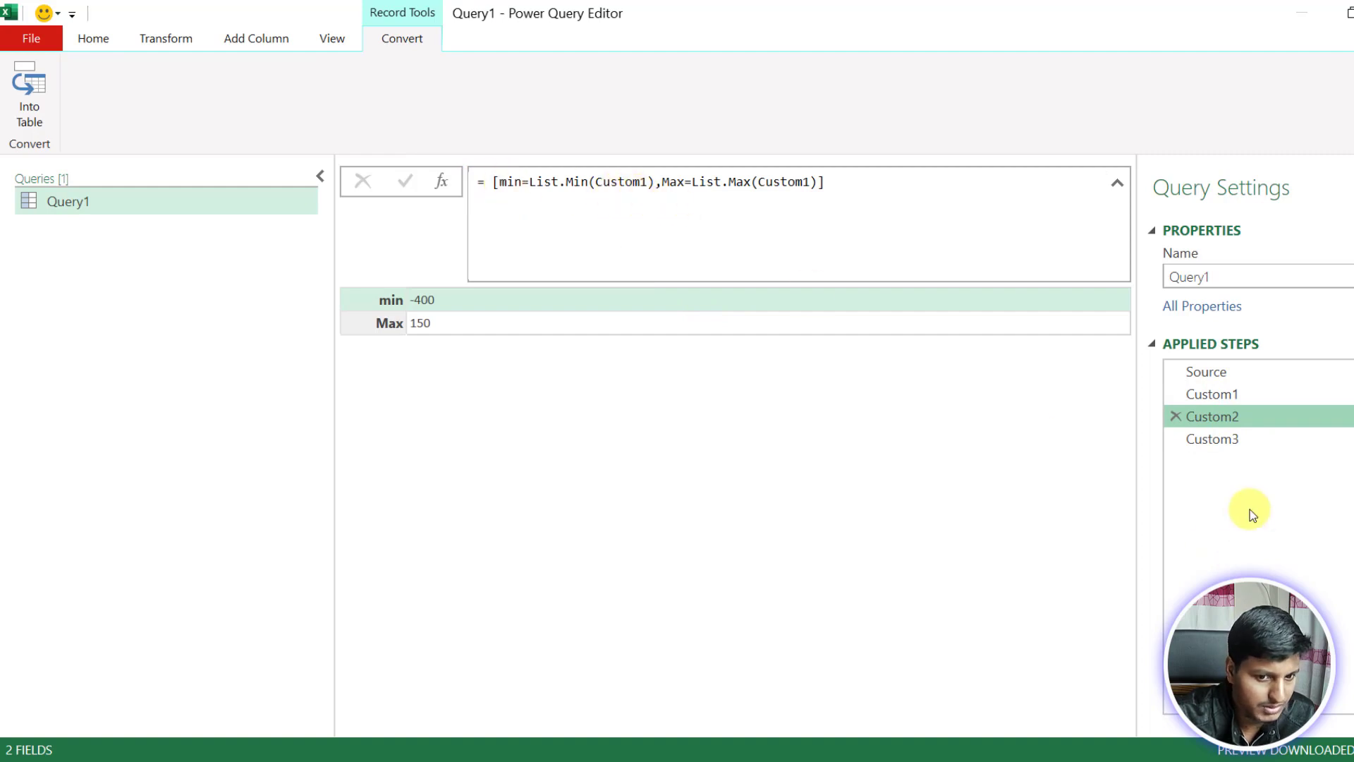
left_click(1240, 440)
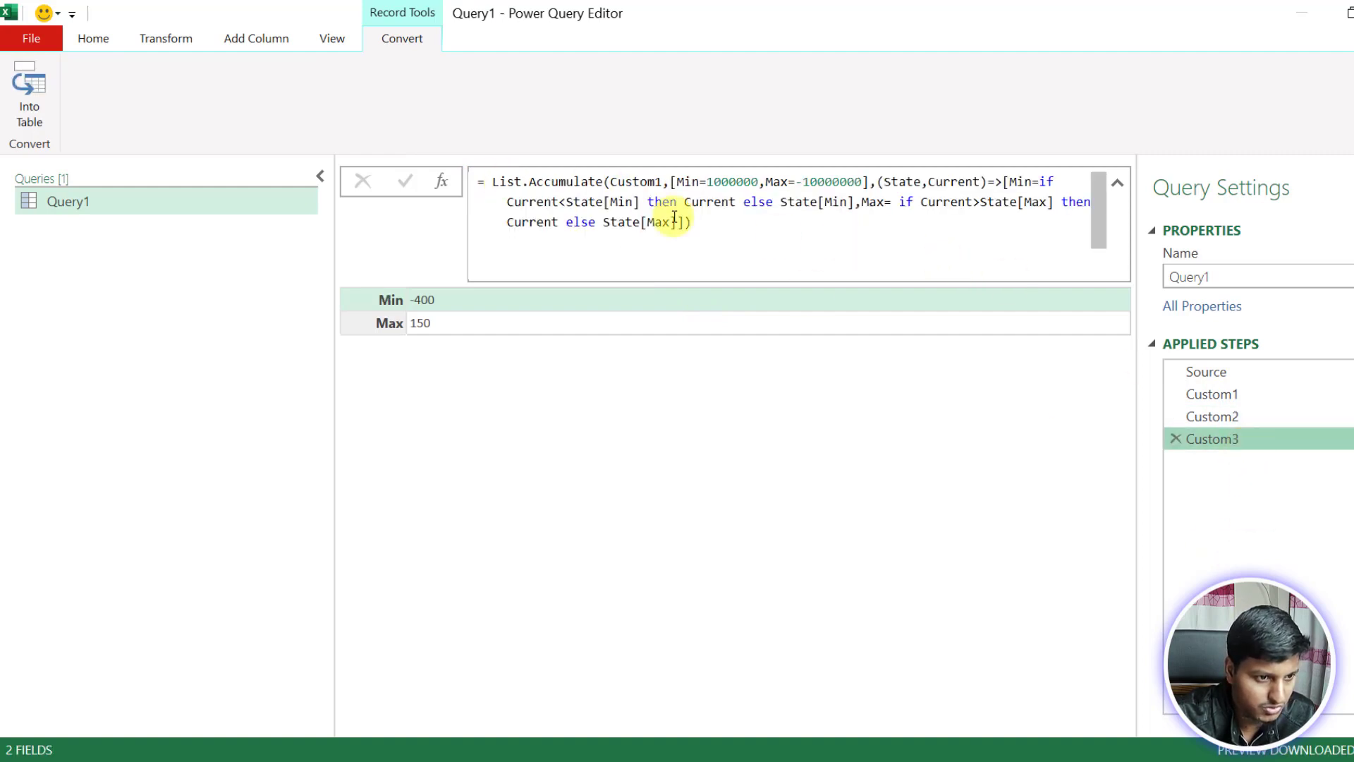